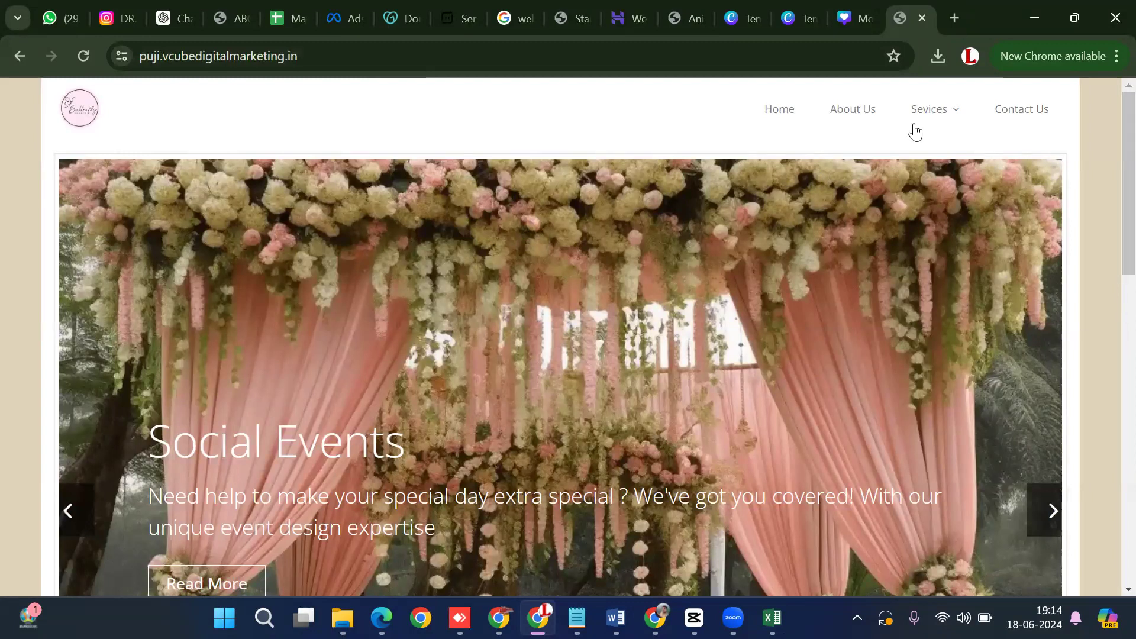
Review the website's home page, including the event slider's slides, the three event service cards and the footer.
scroll(839, 238, down, 5)
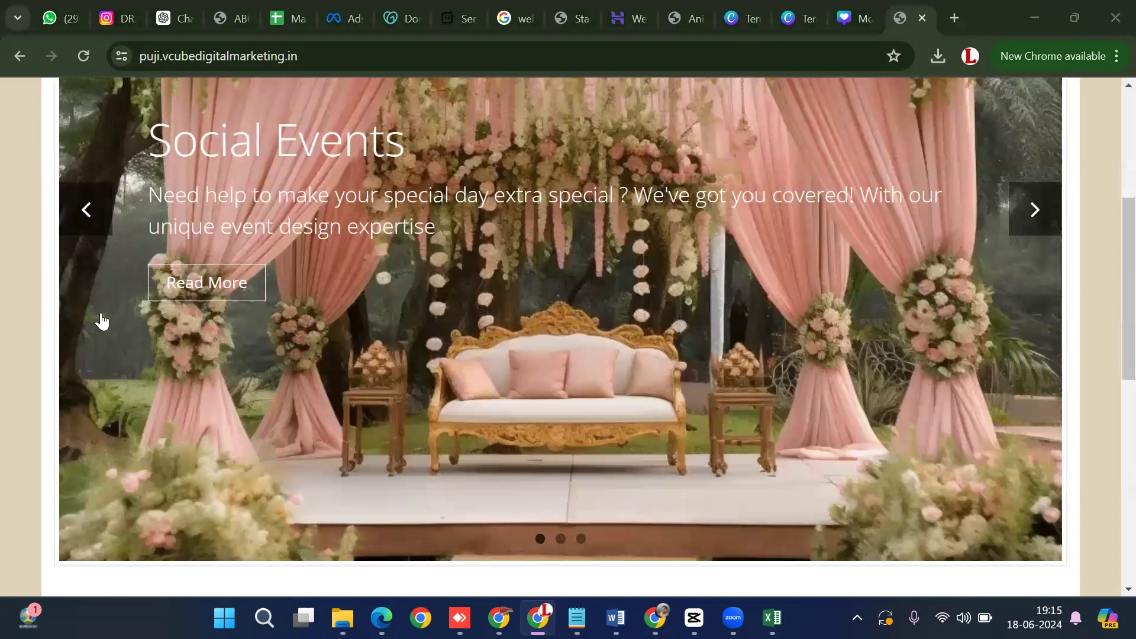
scroll(101, 319, up, 2)
click(1035, 335)
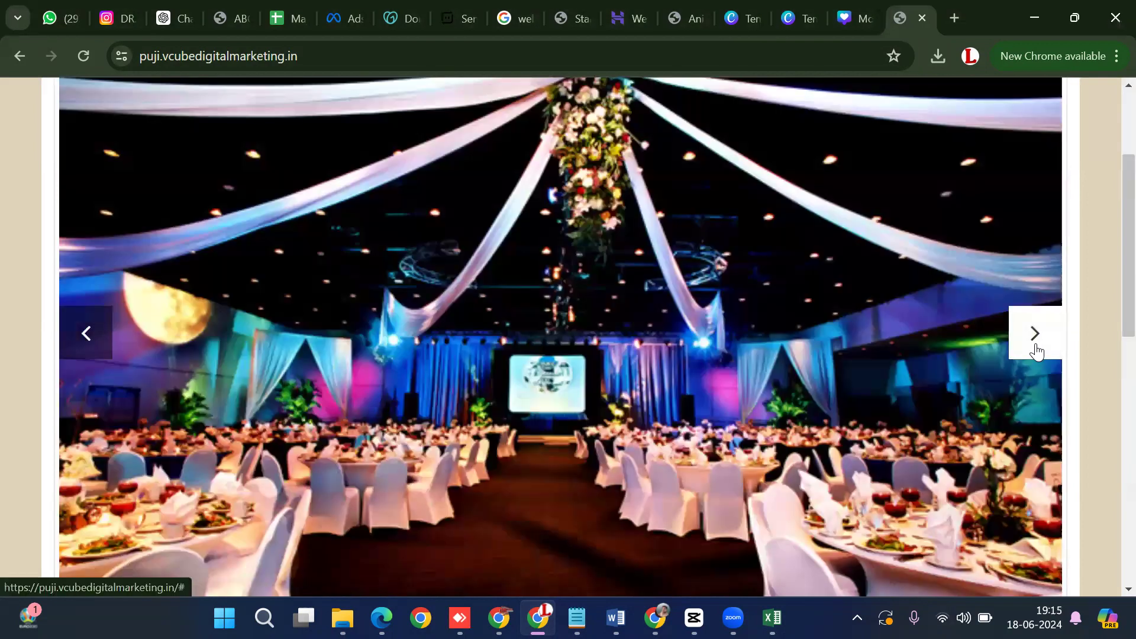
click(1035, 335)
scroll(620, 258, down, 10)
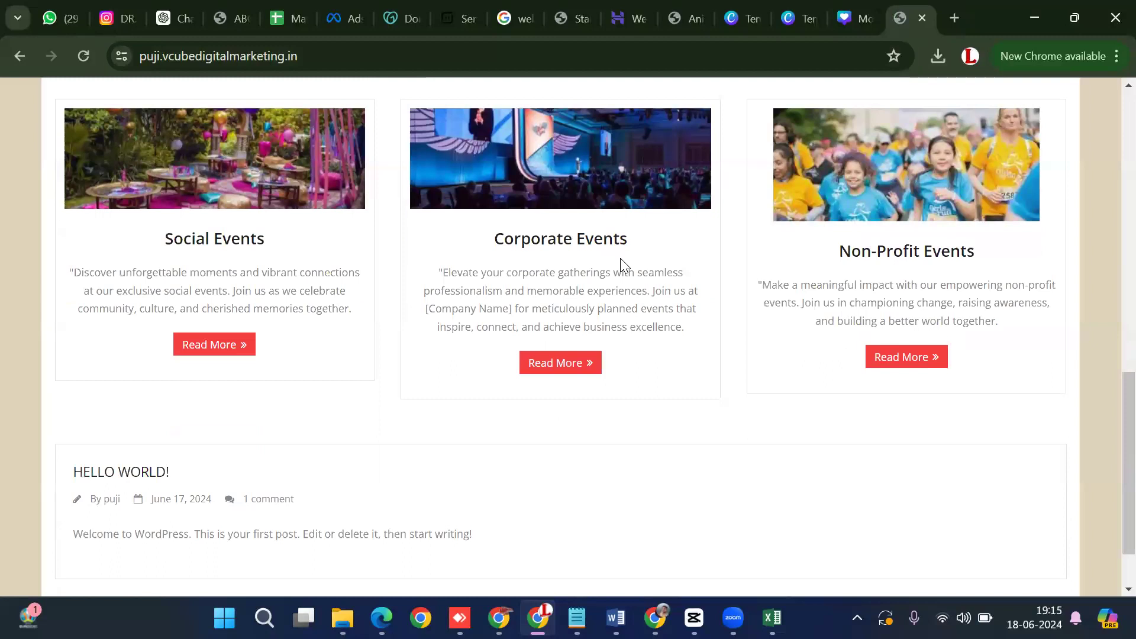
scroll(885, 315, down, 2)
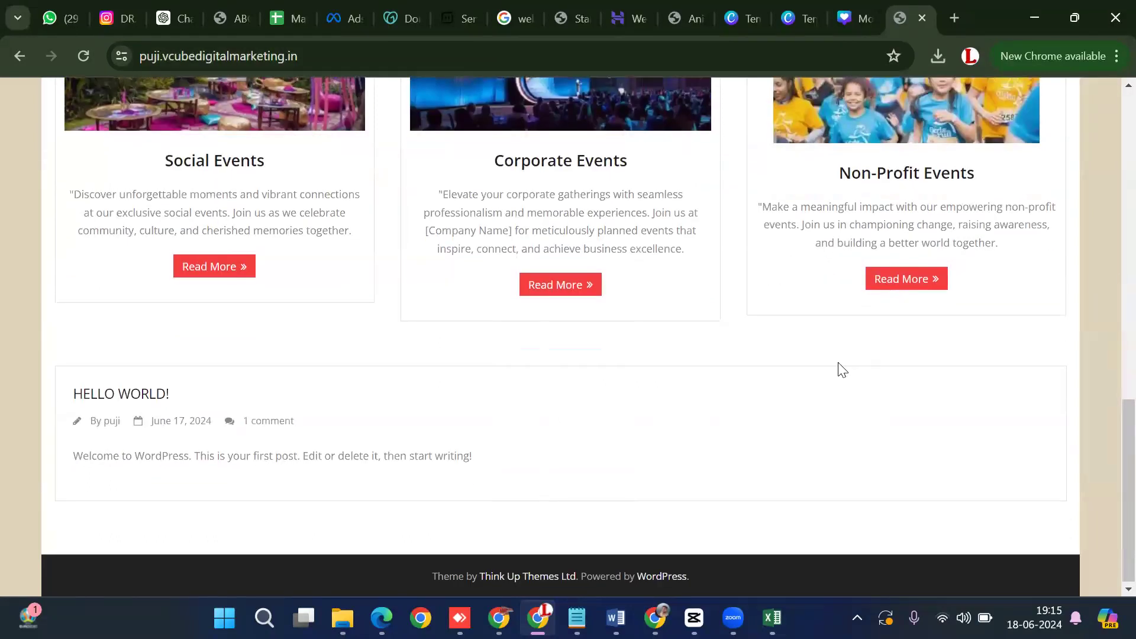
scroll(842, 368, up, 3)
scroll(842, 368, up, 10)
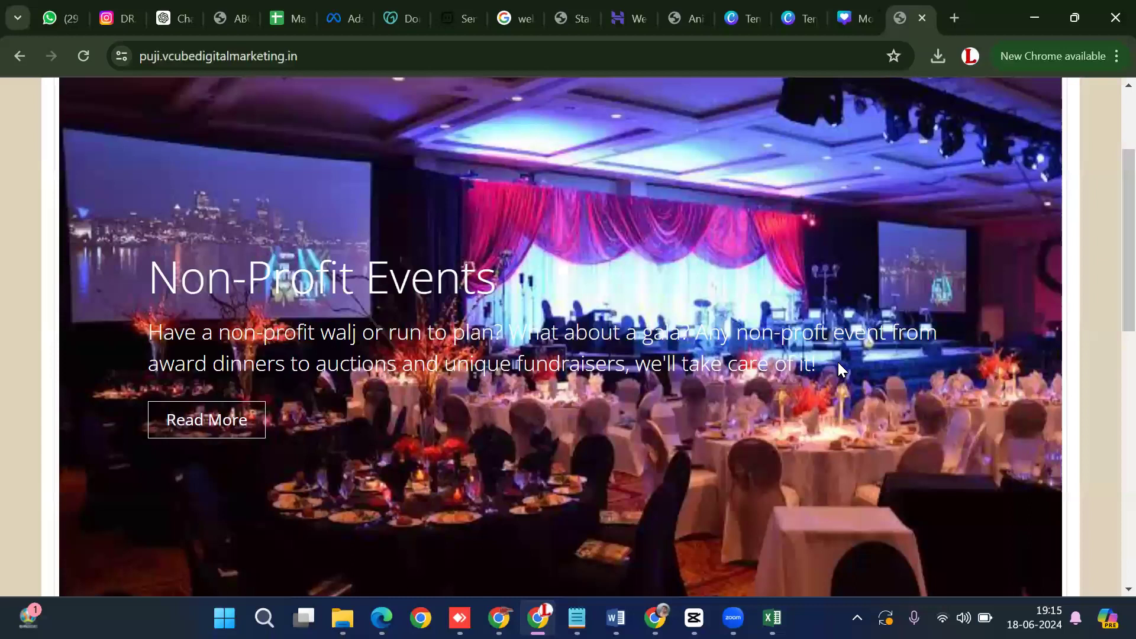
Check the About Us page and read through the Social Events service page.
click(779, 122)
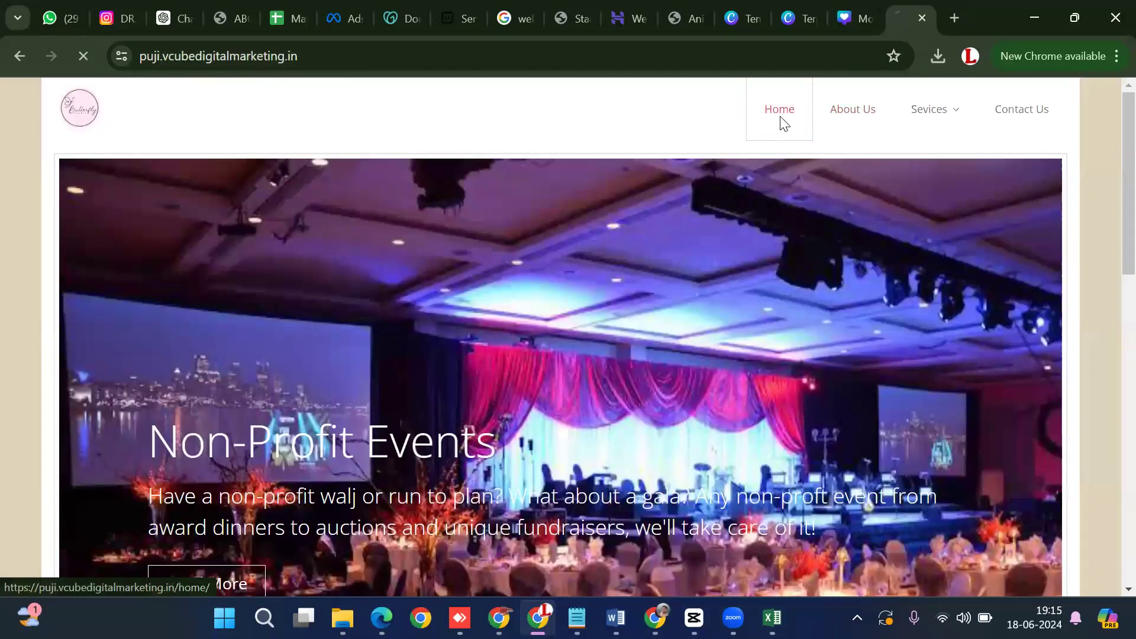
click(829, 126)
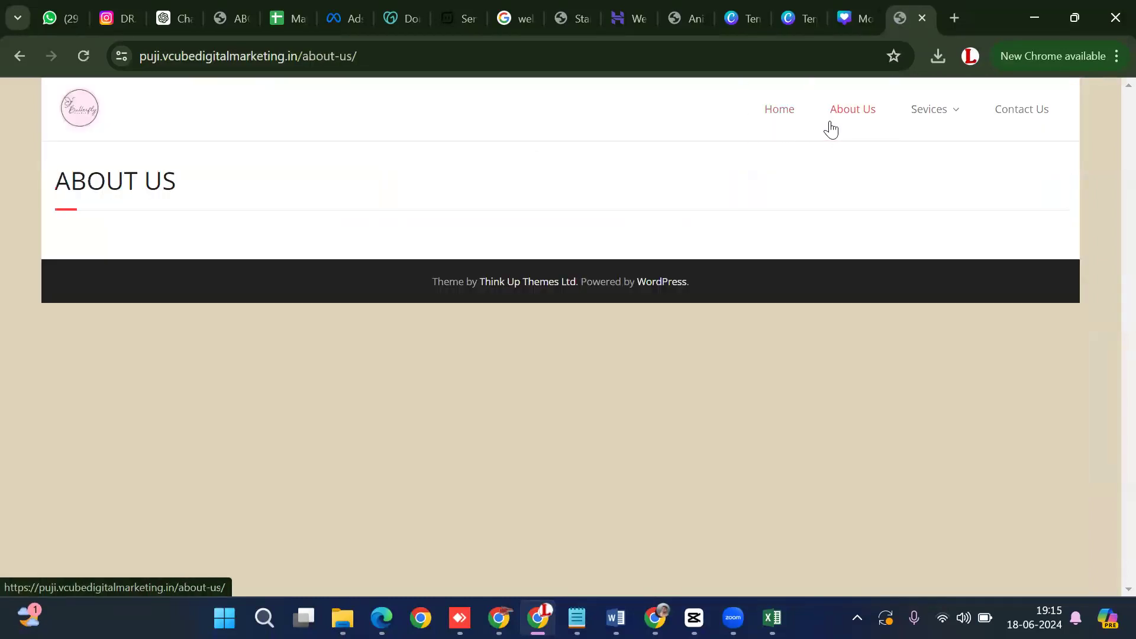
click(939, 138)
click(922, 158)
scroll(745, 337, down, 8)
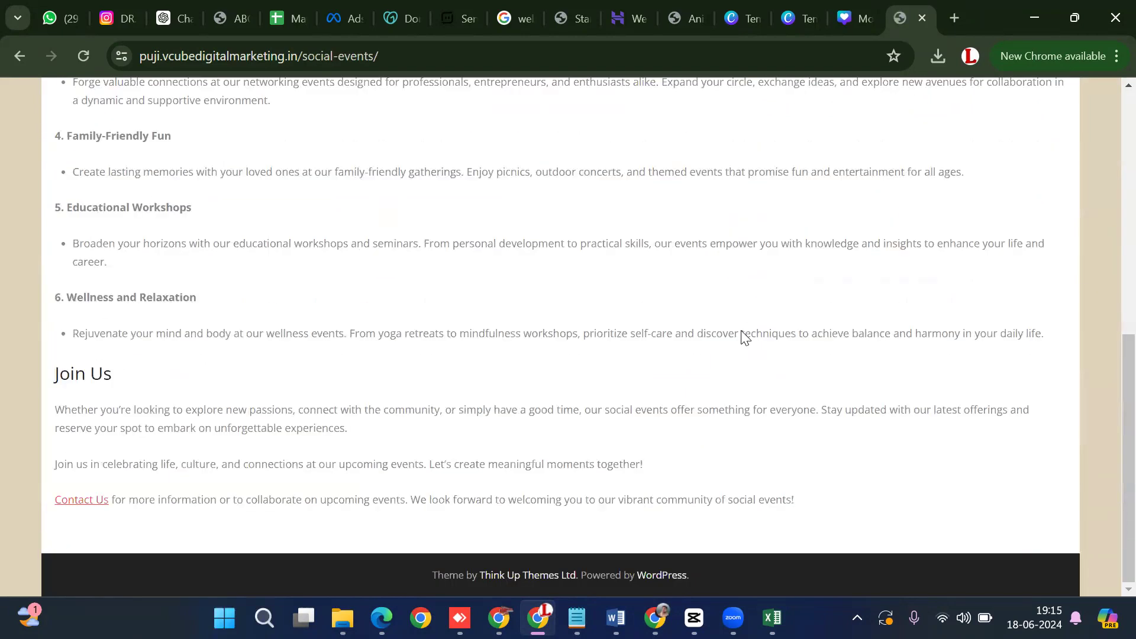
scroll(743, 335, up, 8)
Open the Corporate Events service page and look through its full content.
mouse_move(912, 126)
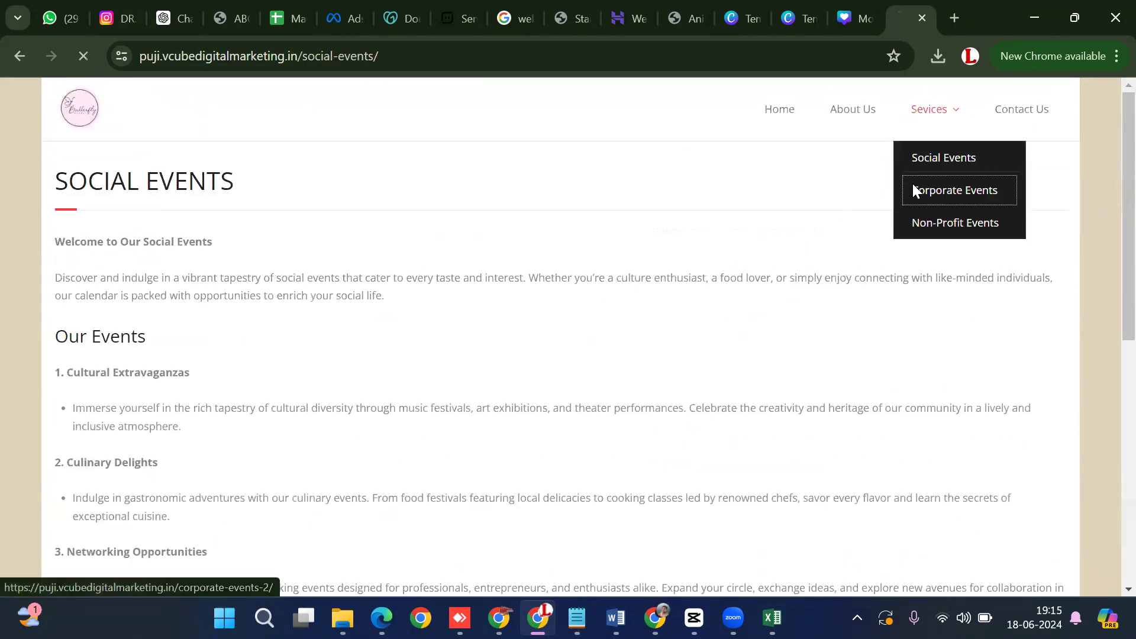
click(913, 190)
scroll(759, 340, down, 6)
scroll(754, 348, down, 5)
scroll(964, 157, up, 10)
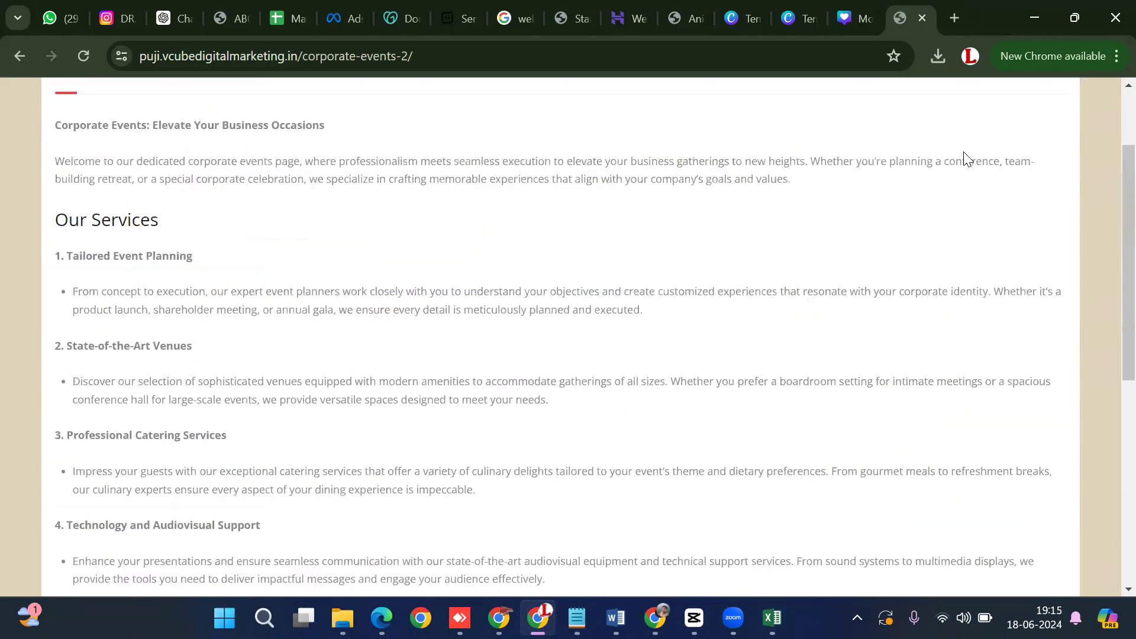
scroll(971, 172, up, 2)
Open the Non-Profit Events service page and look through its mission and event types.
mouse_move(968, 123)
click(945, 224)
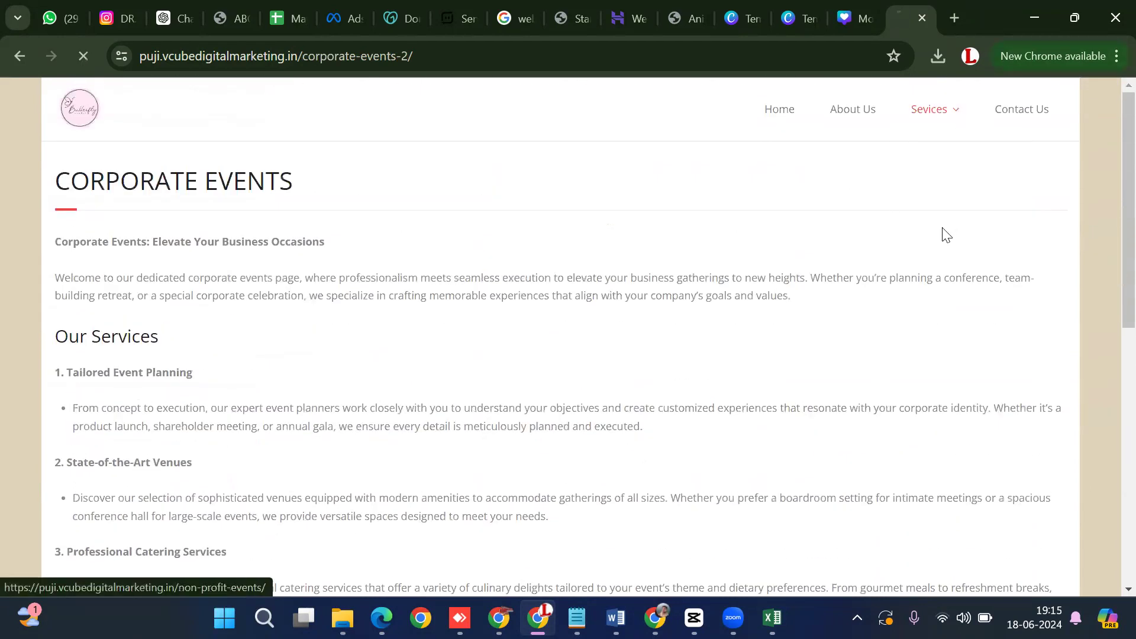
scroll(879, 287, down, 5)
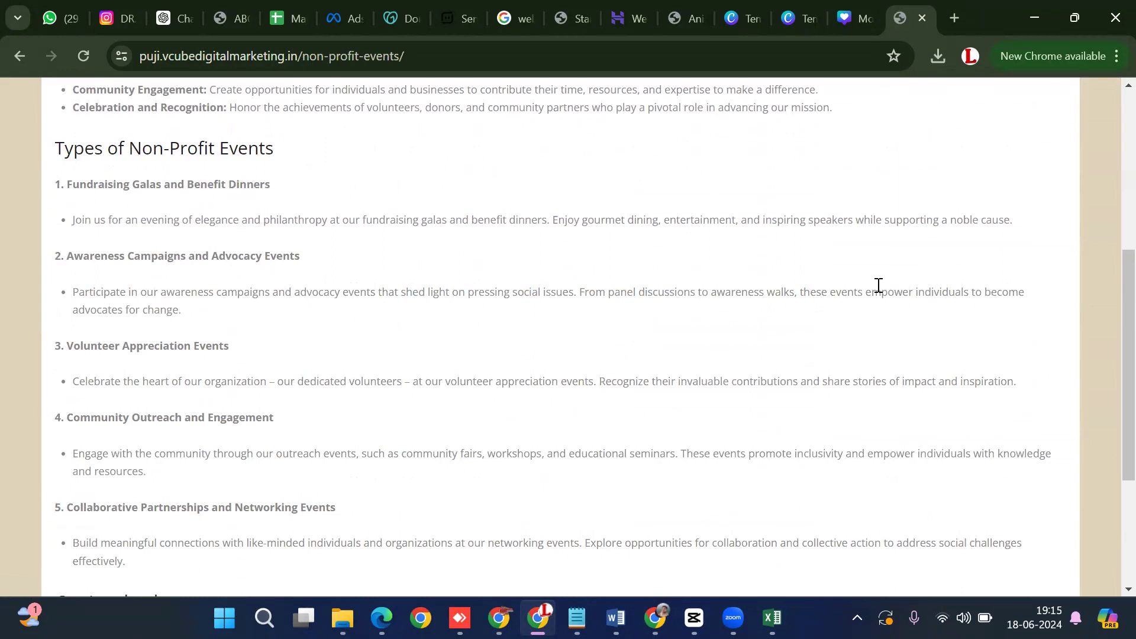
scroll(874, 288, down, 4)
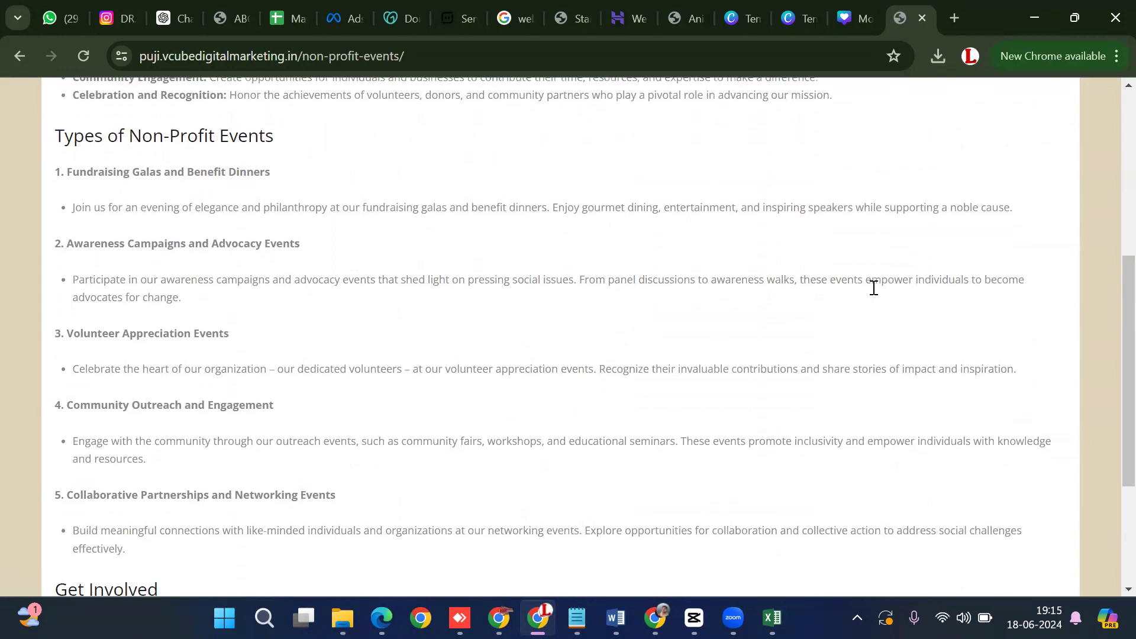
scroll(873, 288, up, 6)
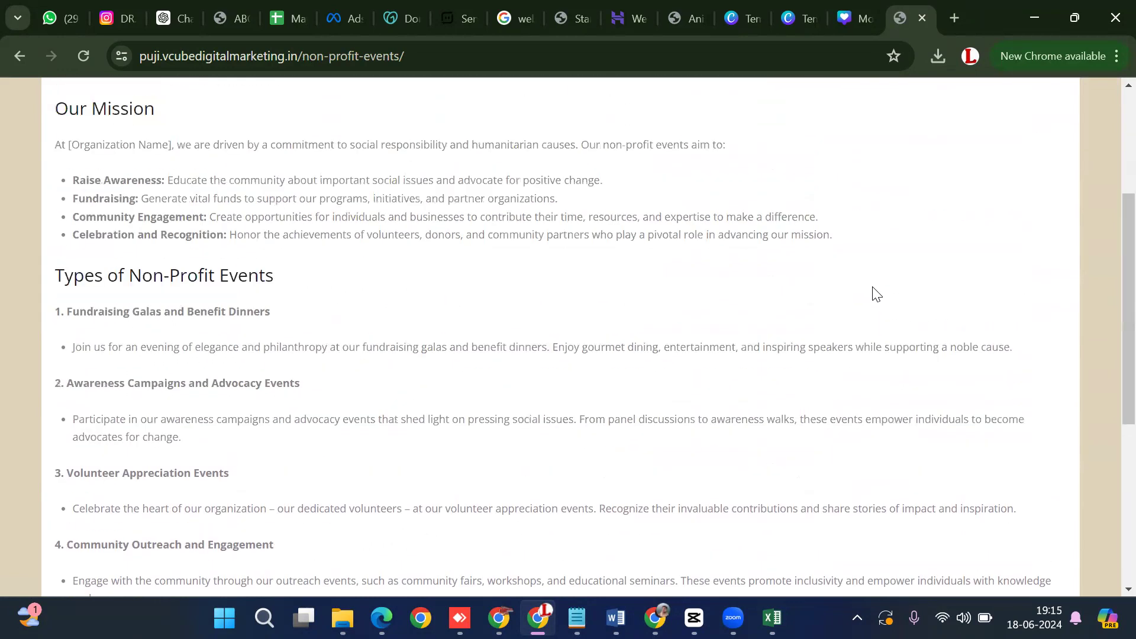
scroll(875, 293, up, 4)
Check the website's Contact Us, Home and About Us pages one after another.
click(1021, 124)
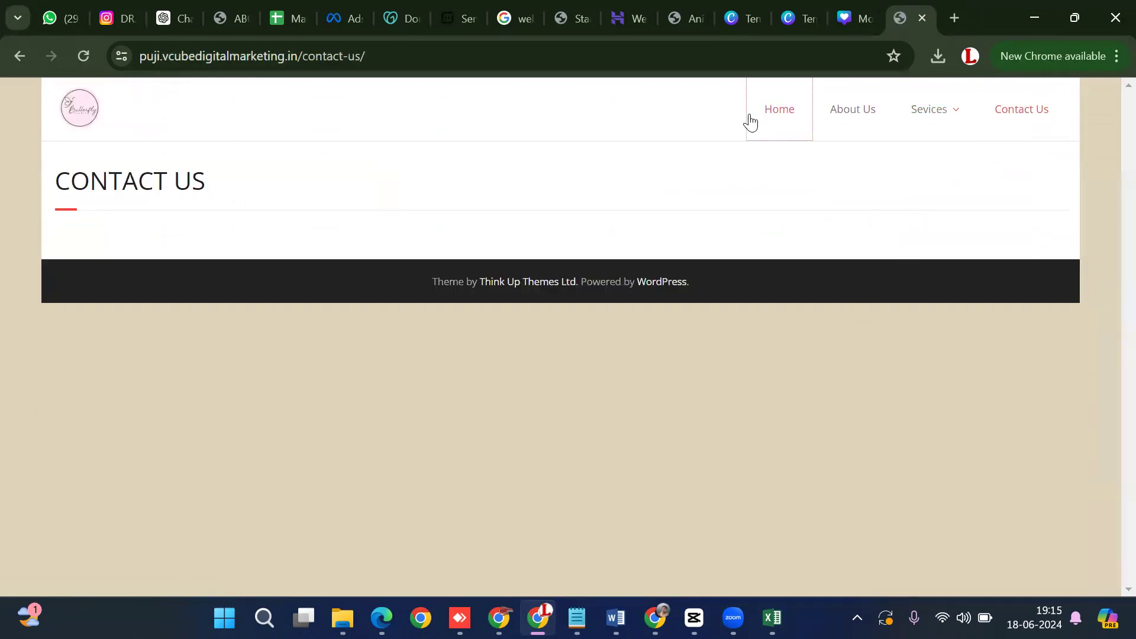
click(752, 120)
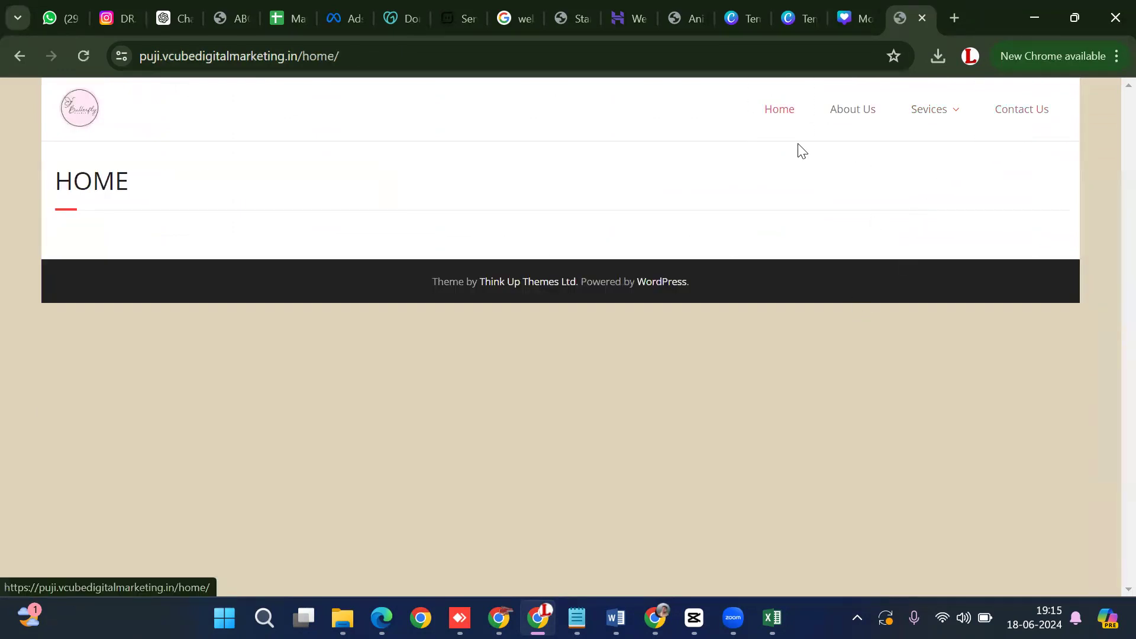
click(868, 131)
Close the Canva real estate Facebook post design and return to the website's About Us page.
click(852, 15)
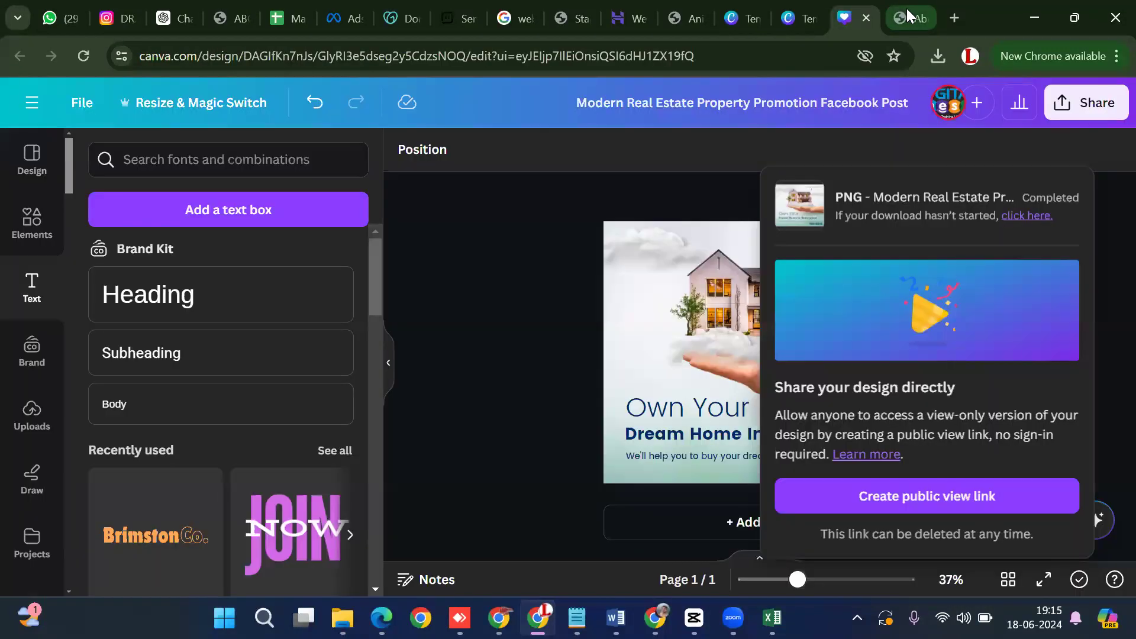
click(866, 17)
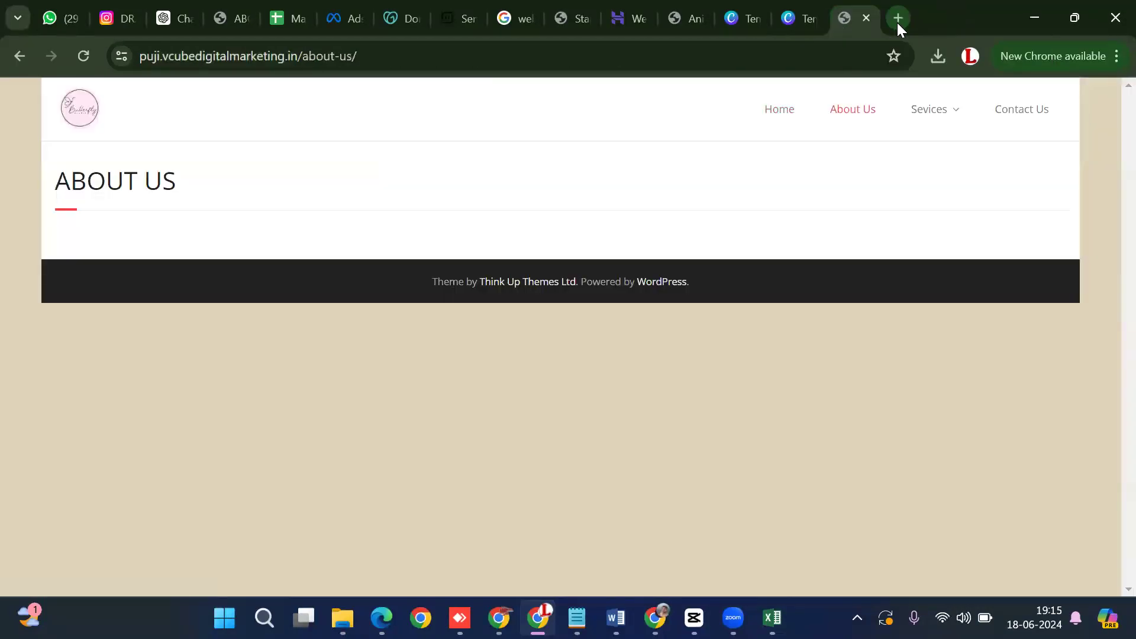
click(899, 22)
click(1035, 19)
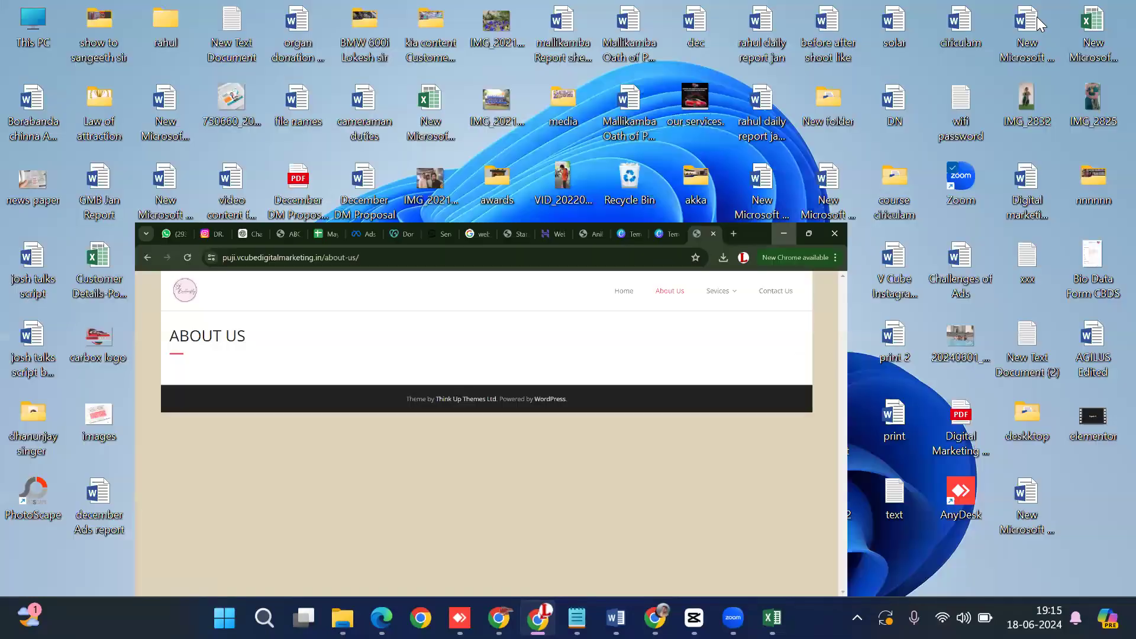
click(537, 618)
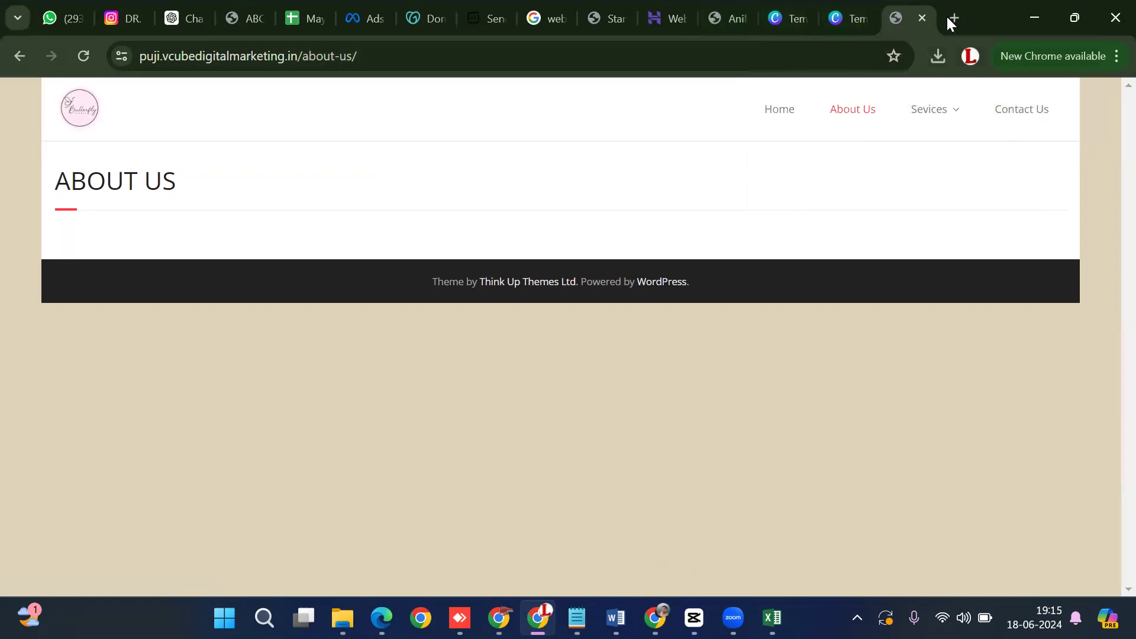
Revisit the Home and About Us pages and check the list of services in the site navigation.
mouse_move(905, 135)
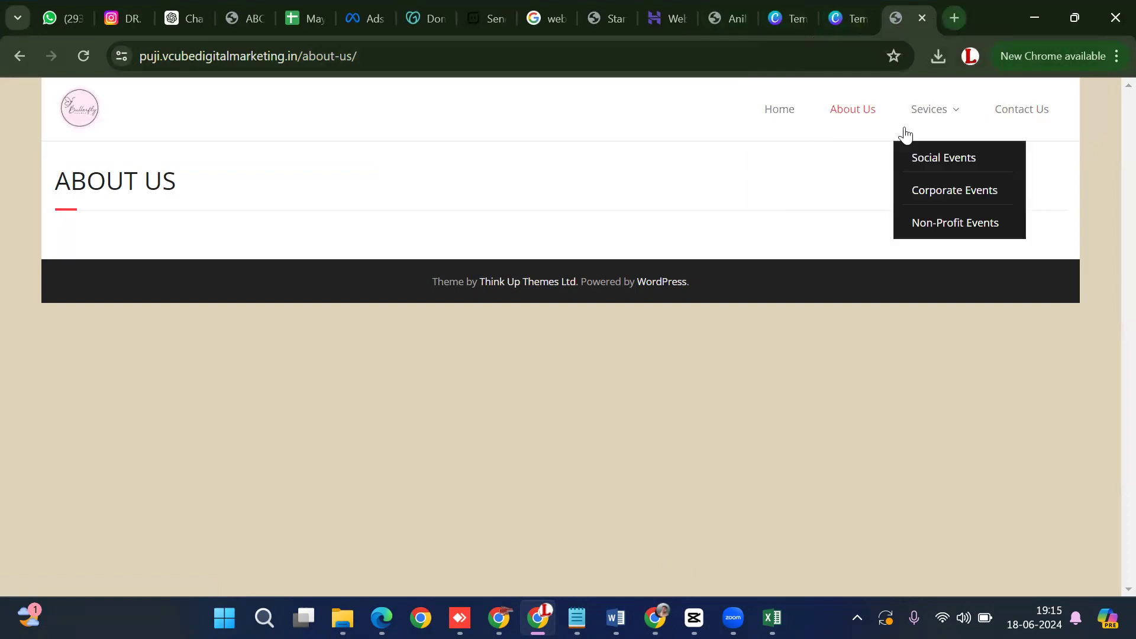
click(797, 114)
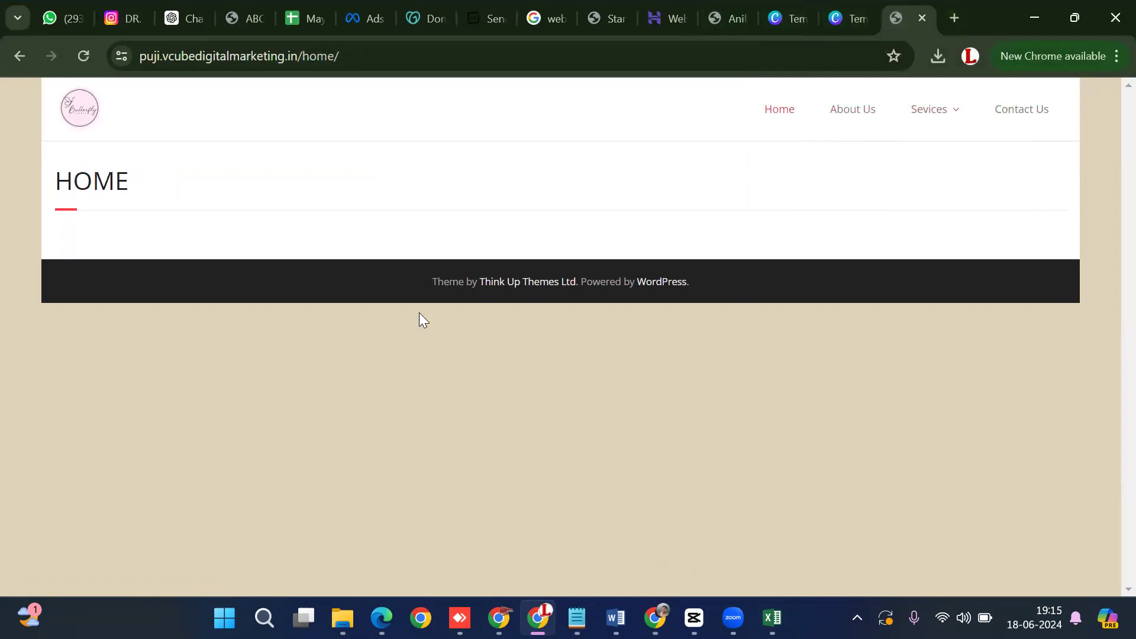
click(850, 123)
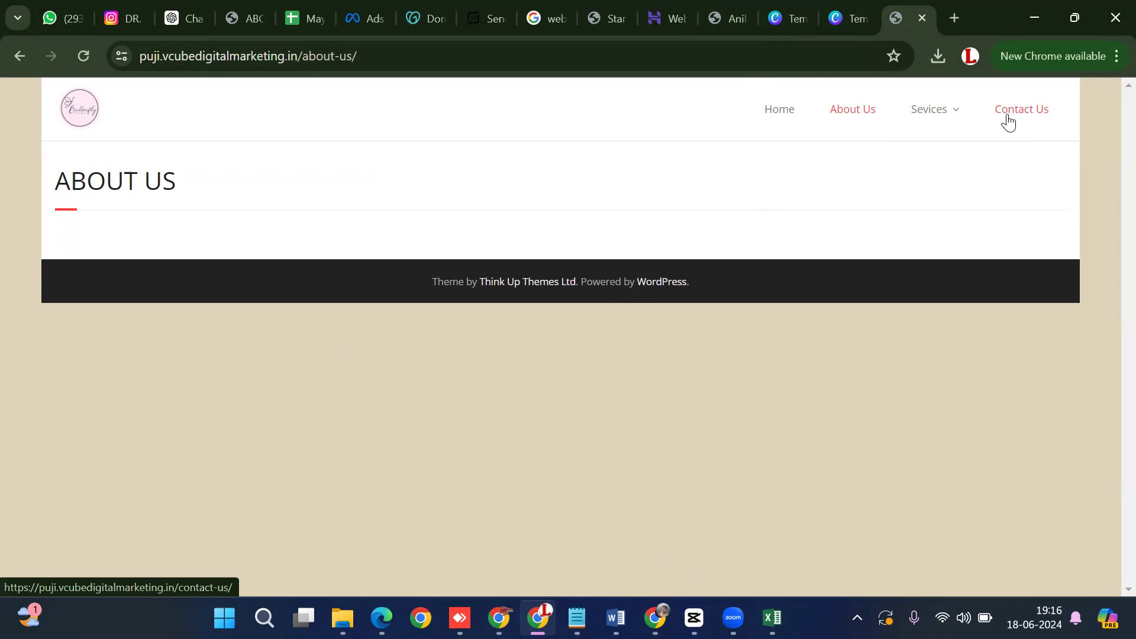
mouse_move(948, 119)
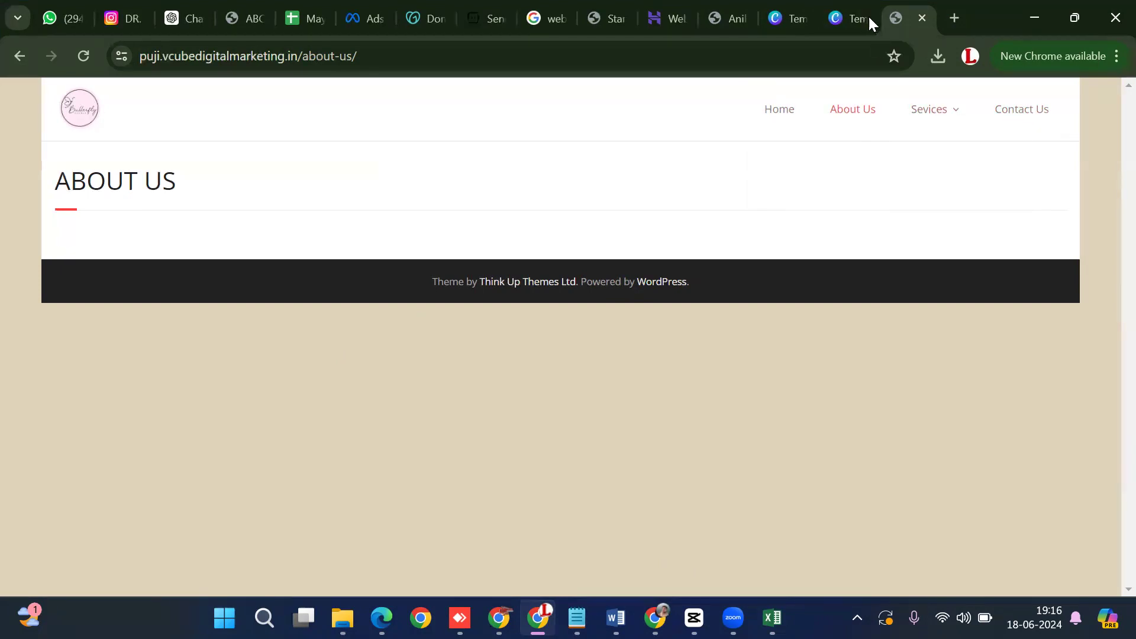
Open a blank browser tab, return to the event website and view its Contact Us page.
click(955, 18)
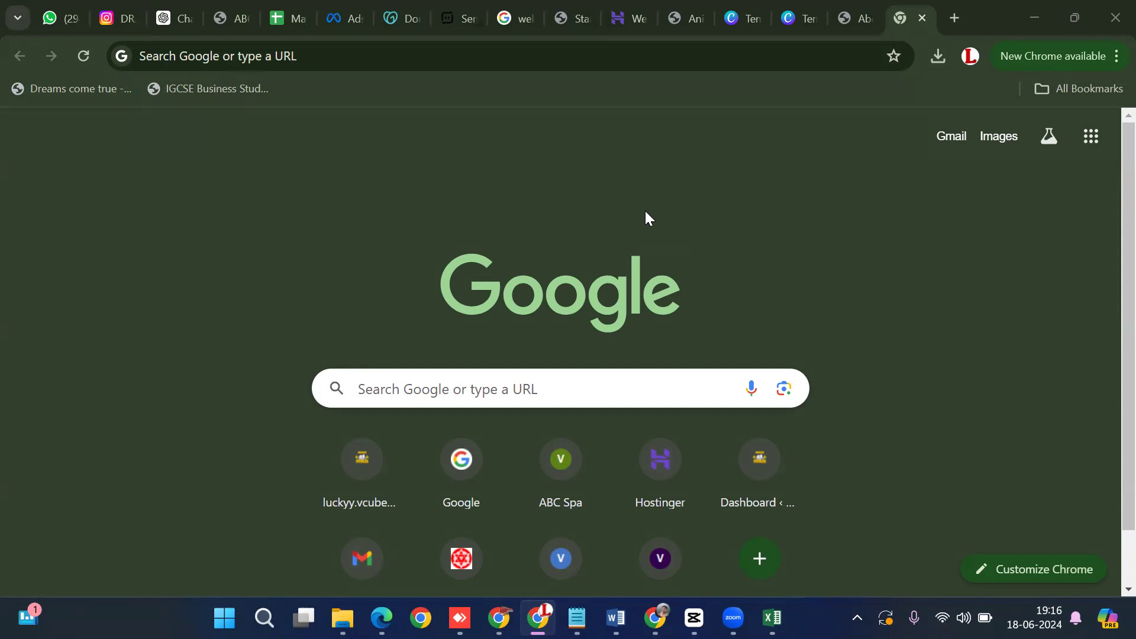
click(816, 11)
click(840, 4)
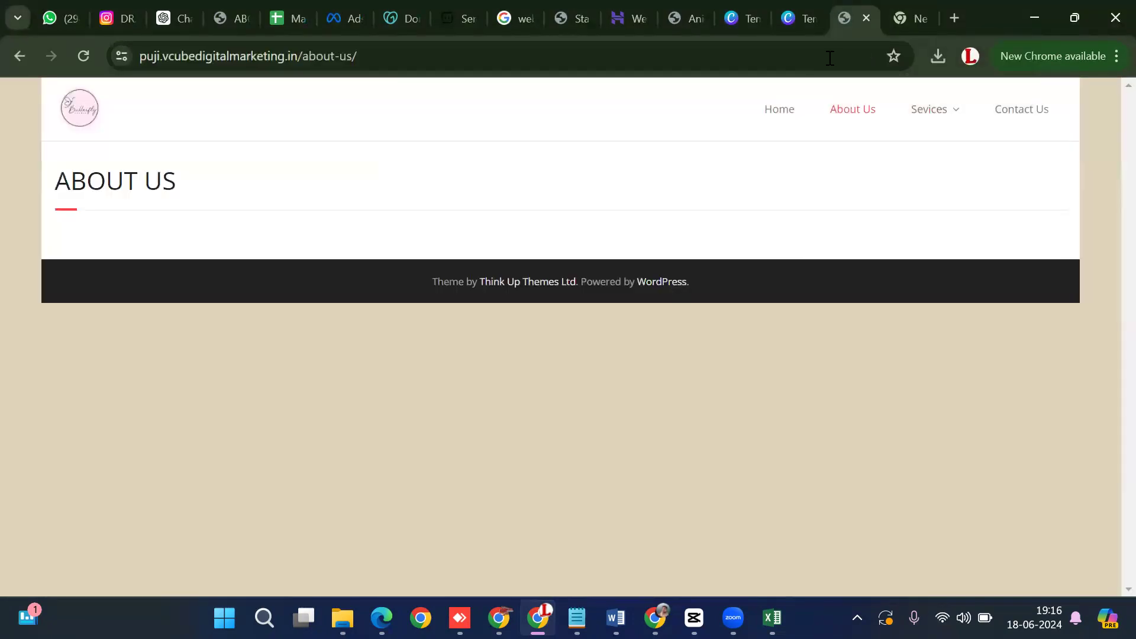
click(1015, 118)
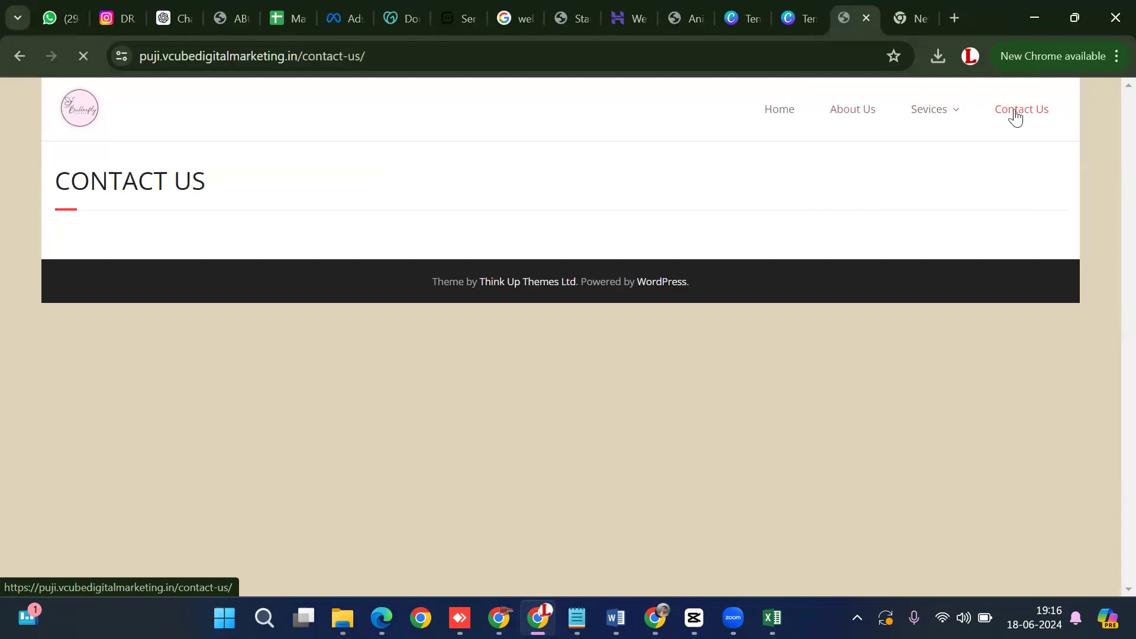
Load google.com in a new browser tab.
click(953, 18)
click(798, 54)
text(goo)
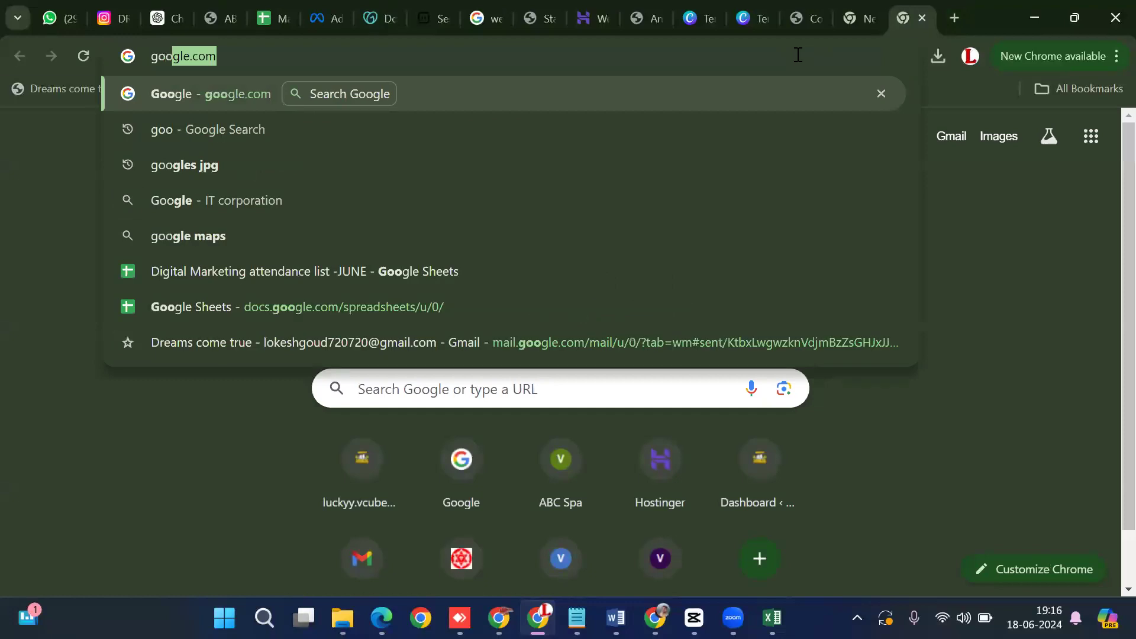
key(Return)
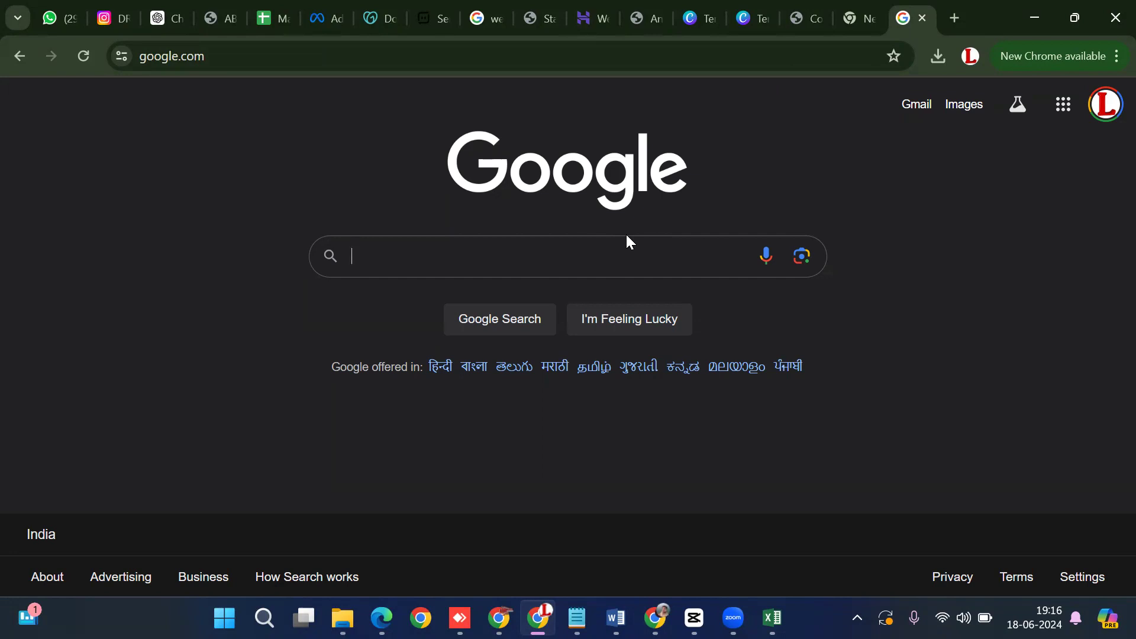
Search Google for "dental hospitals" using the matching suggestion.
text(denb)
key(BackSpace)
key(BackSpace)
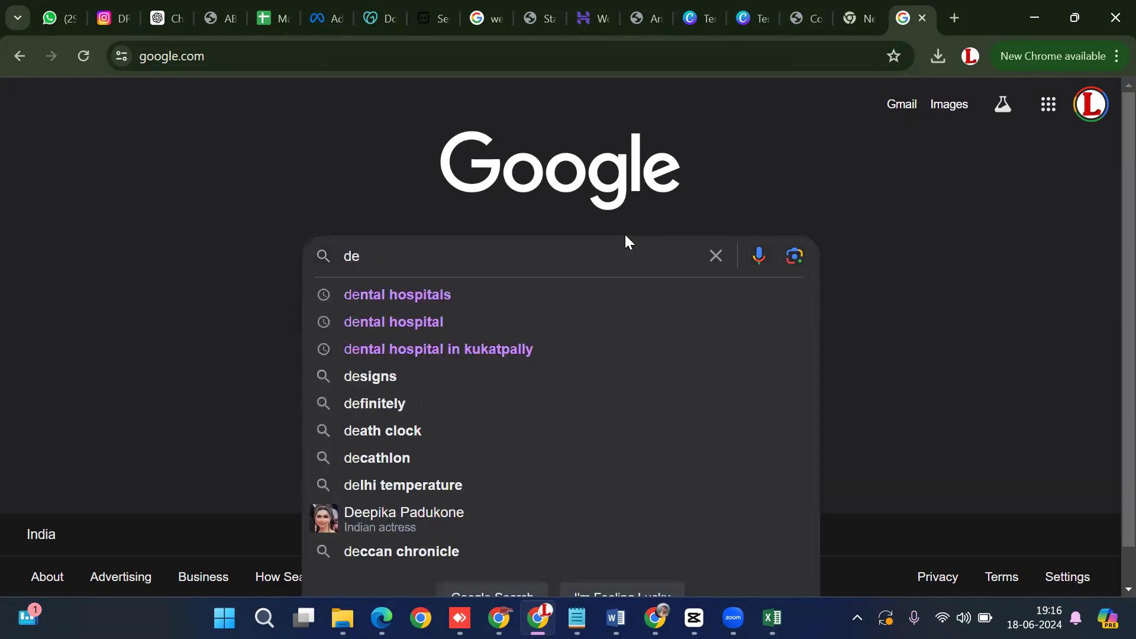
click(550, 295)
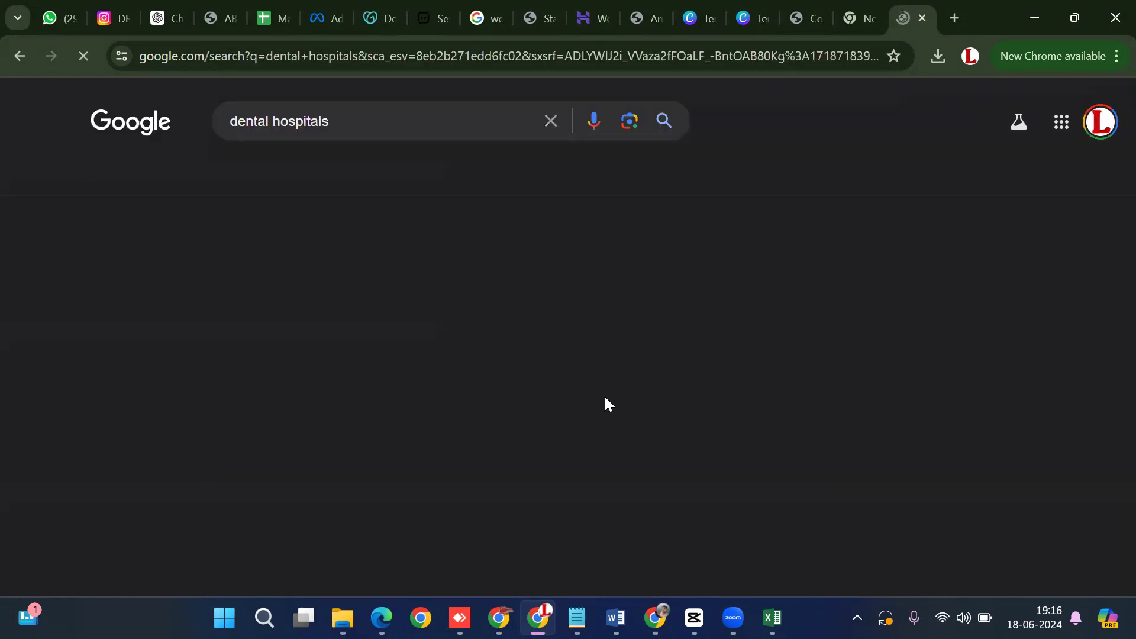
Open the sponsored Platina Dental result in a new tab and bring that page to the front.
scroll(367, 310, down, 1)
right_click(274, 312)
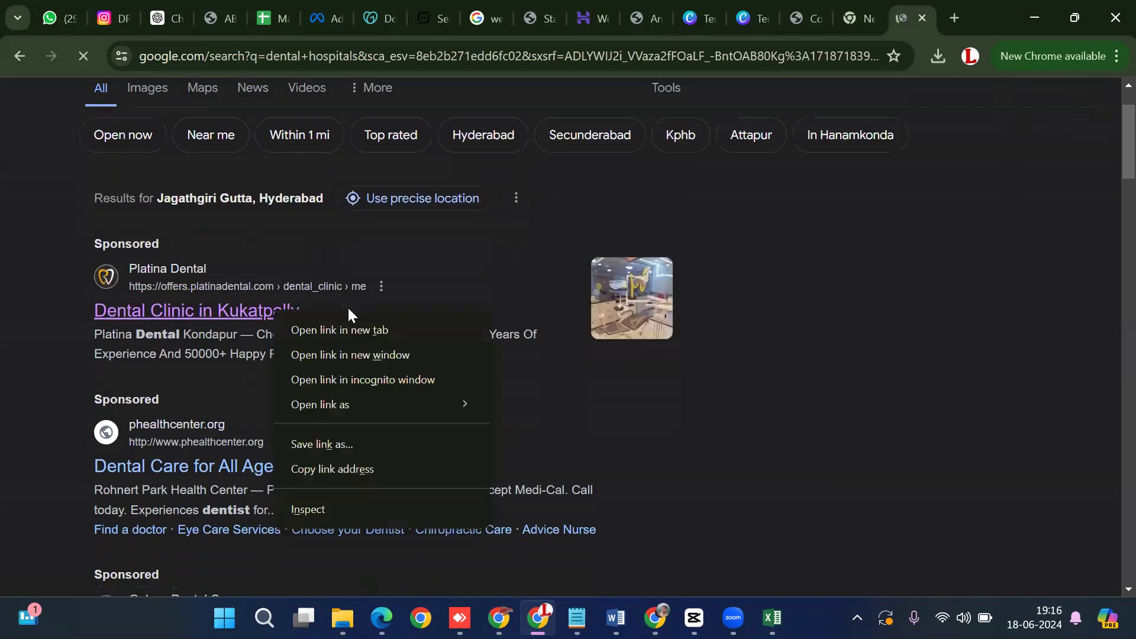
click(335, 333)
click(918, 13)
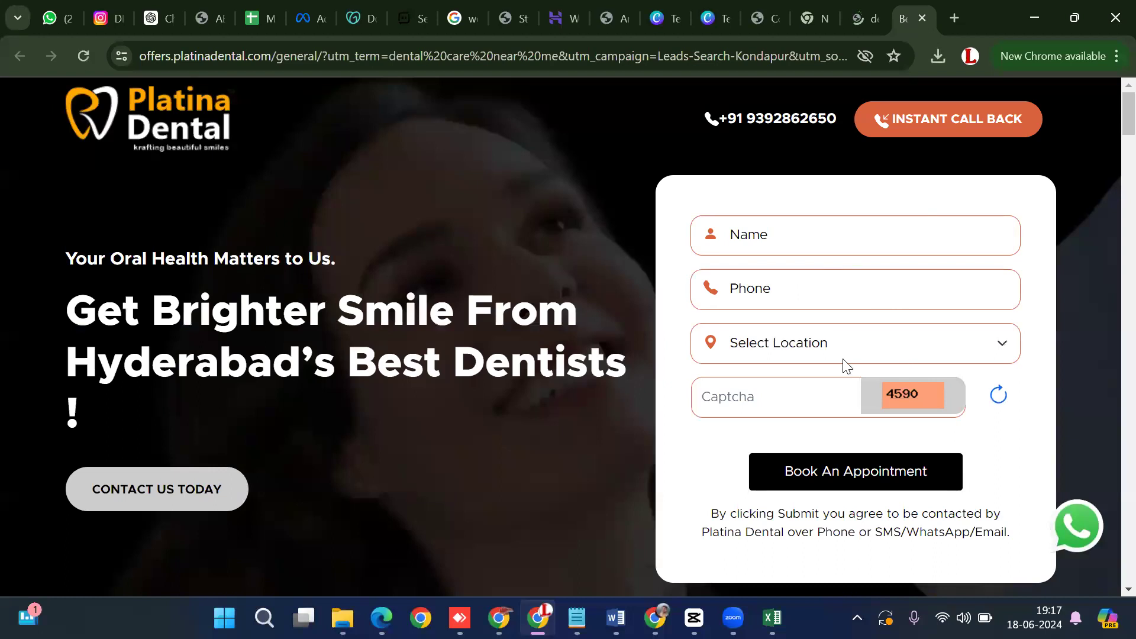
Examine the Platina Dental landing page's appointment form and its specialized dental services section.
scroll(963, 322, down, 2)
scroll(870, 102, up, 1)
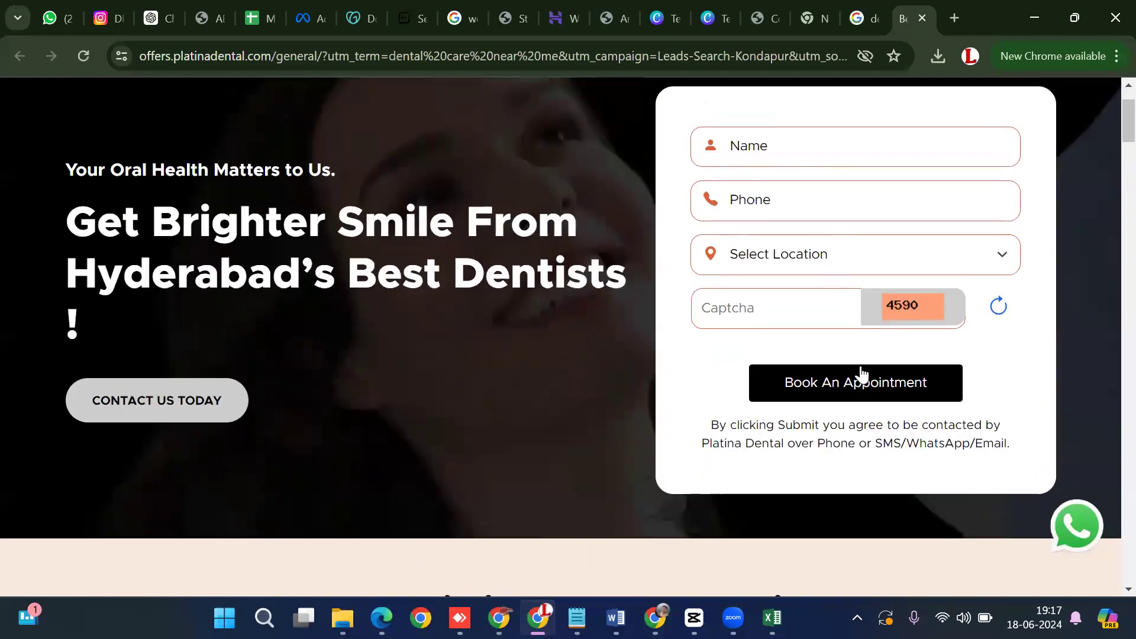
scroll(868, 373, down, 1)
scroll(870, 379, down, 4)
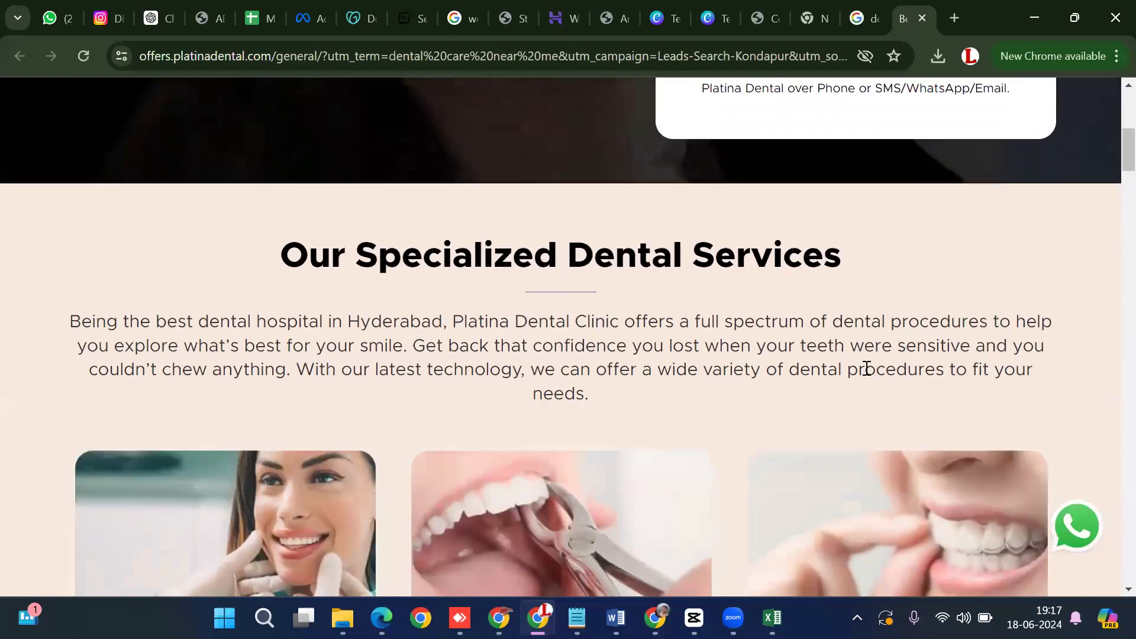
Examine the Platina Dental page's contact options, service cards and About section, dismissing the instant call back form.
scroll(868, 376, down, 4)
scroll(868, 375, up, 10)
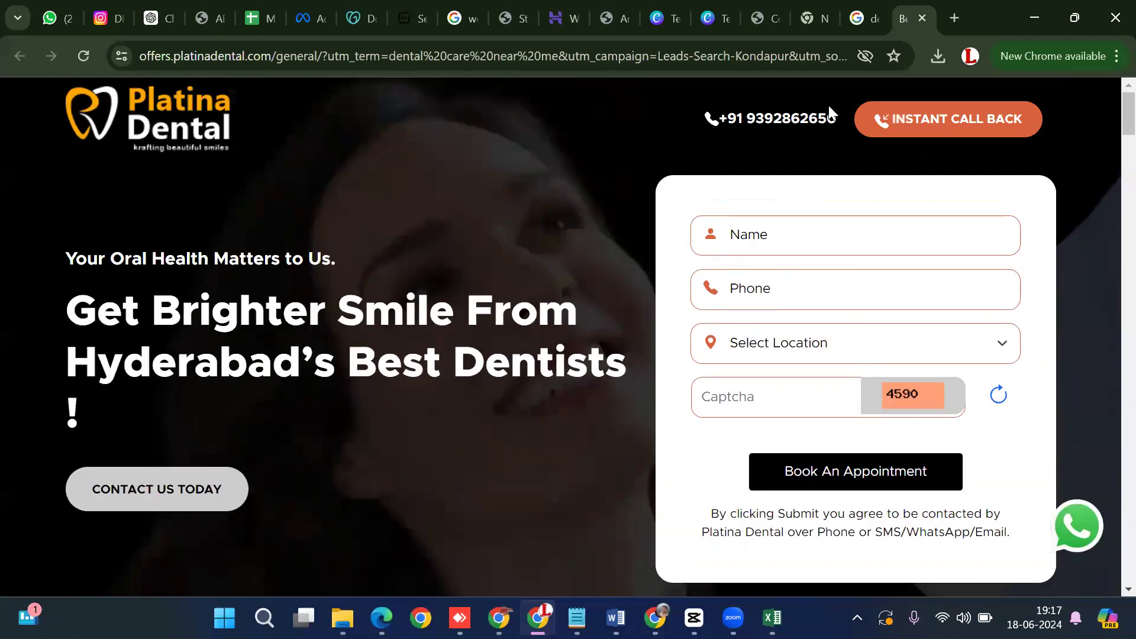
scroll(718, 346, down, 9)
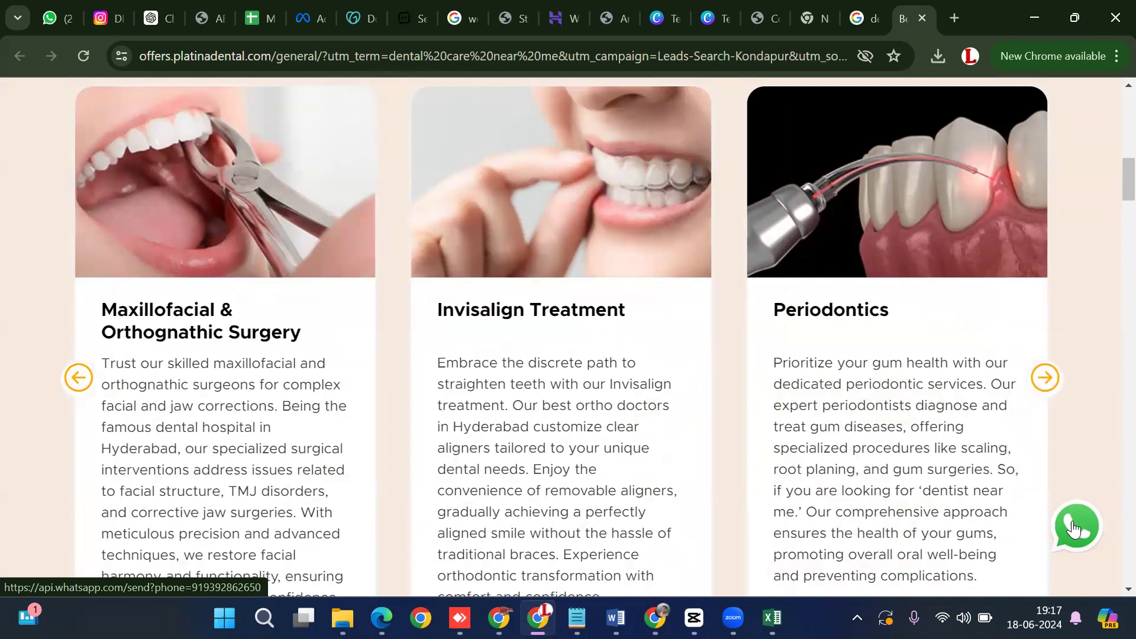
scroll(1029, 471, down, 15)
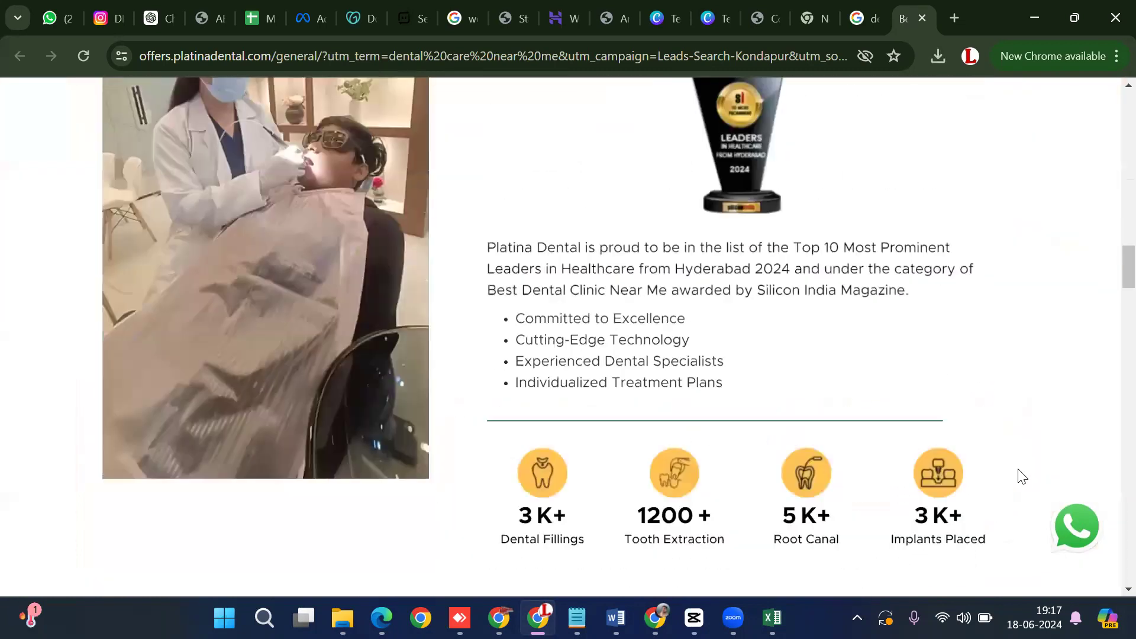
scroll(1019, 472, down, 10)
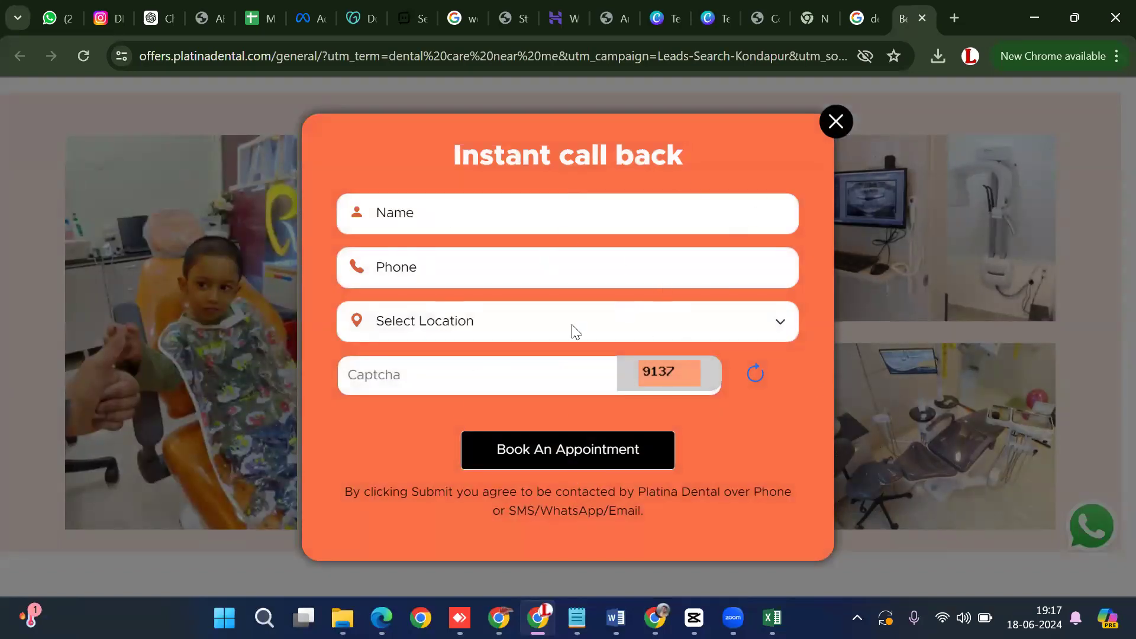
click(840, 128)
scroll(1054, 313, down, 10)
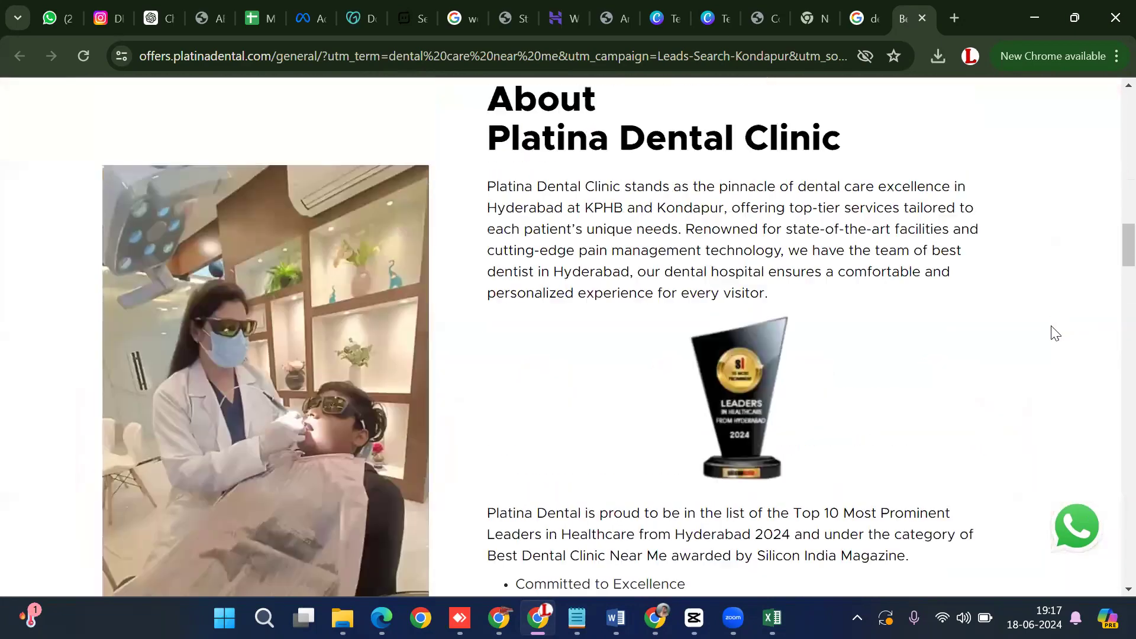
Examine the Platina Dental page from its appointment form through the clinic gallery, expert team, location map and Why Choose Us section.
scroll(1025, 216, up, 15)
scroll(1029, 414, down, 4)
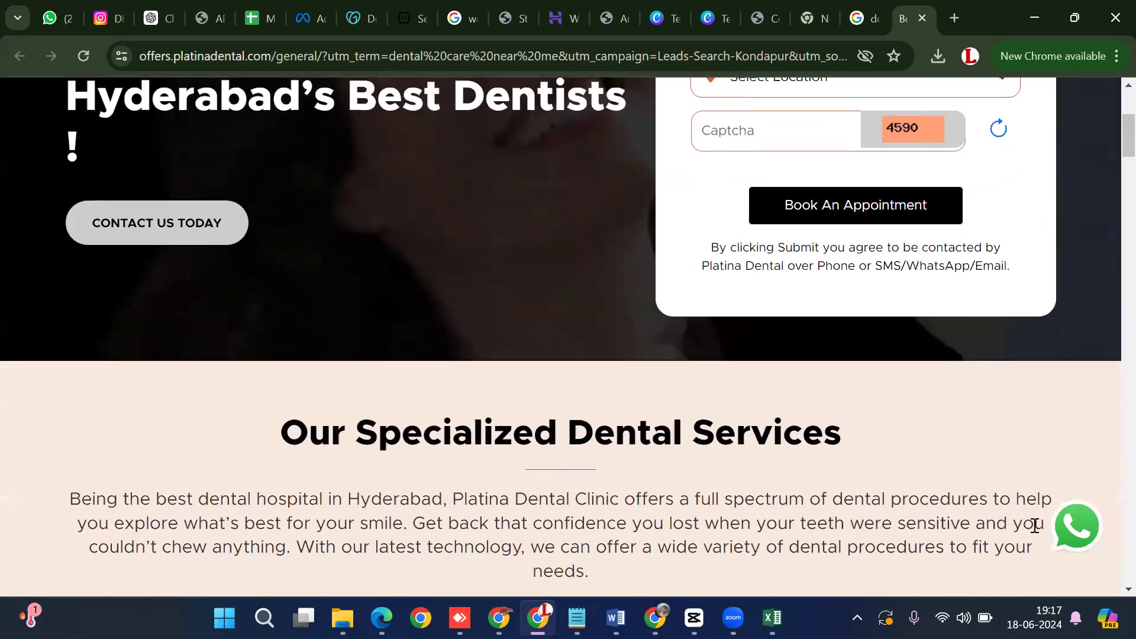
scroll(1008, 442, down, 10)
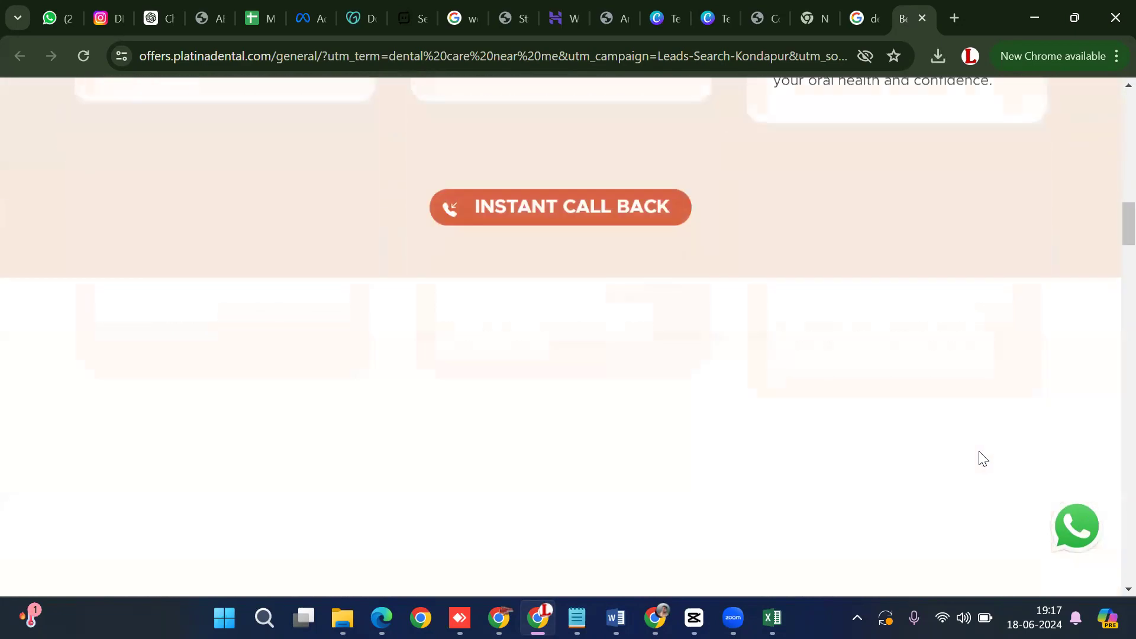
scroll(983, 459, down, 12)
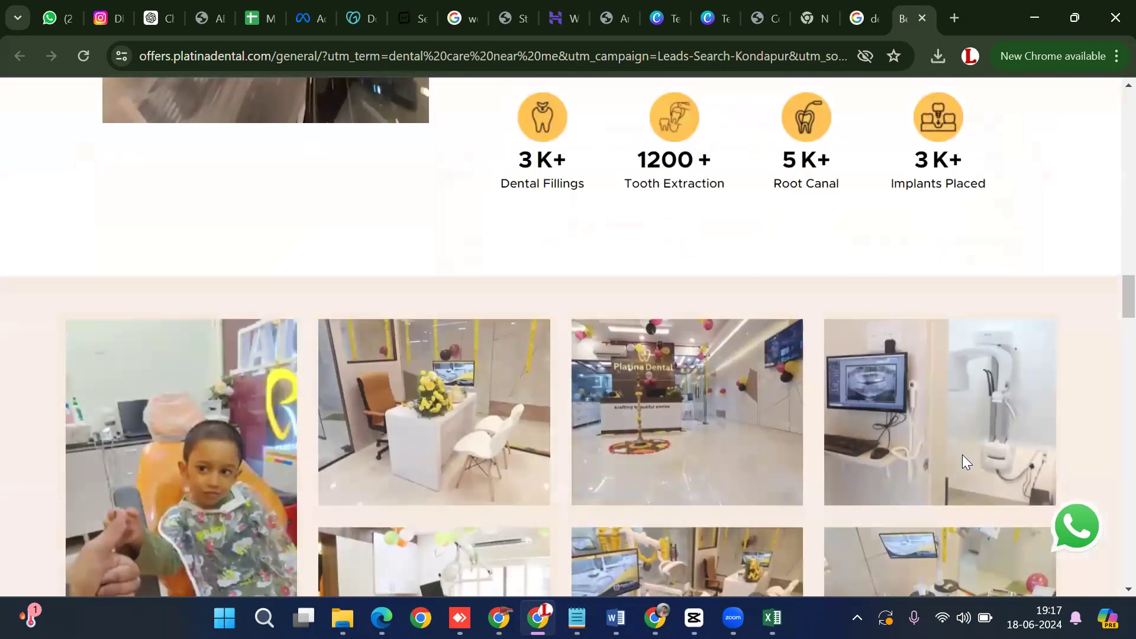
scroll(963, 455, down, 10)
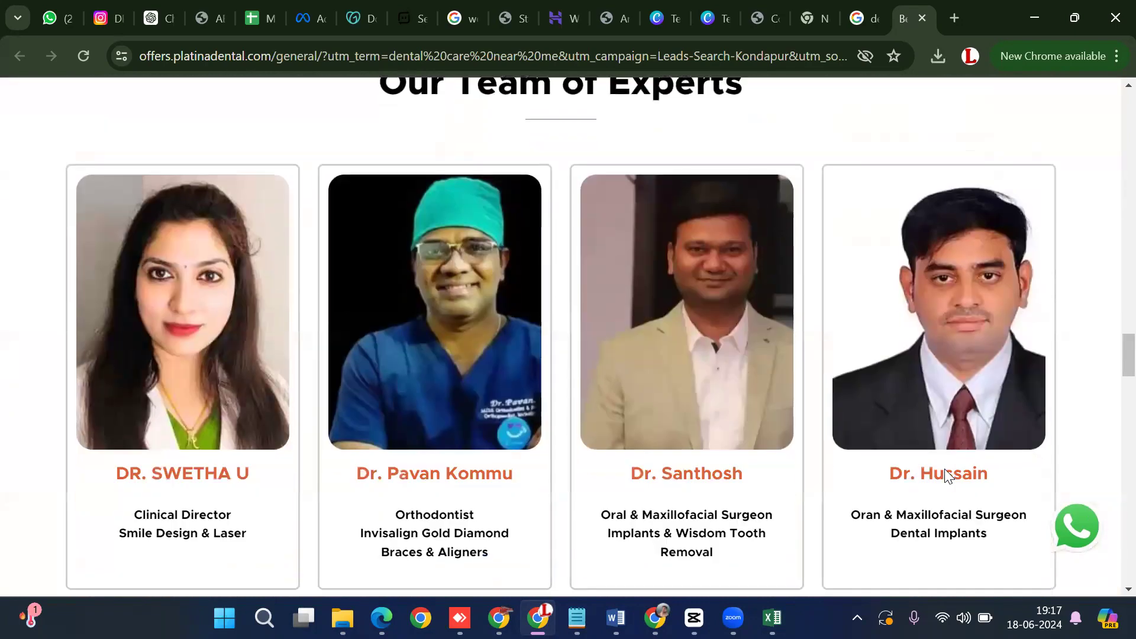
scroll(944, 469, down, 10)
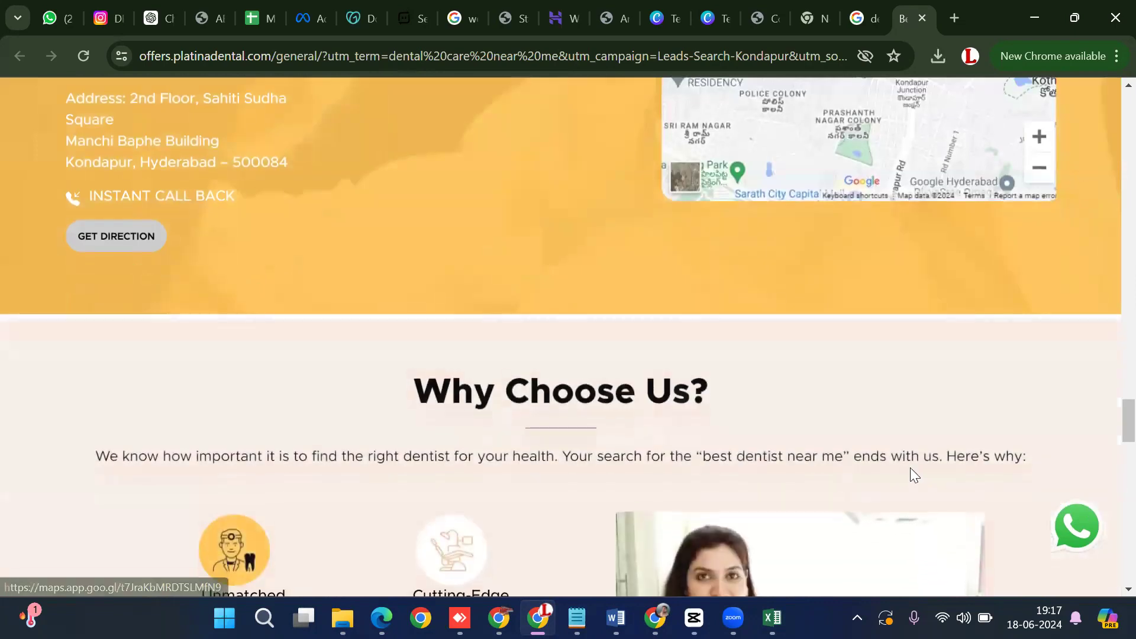
Return to the event website's Contact Us page to review its contents.
click(859, 15)
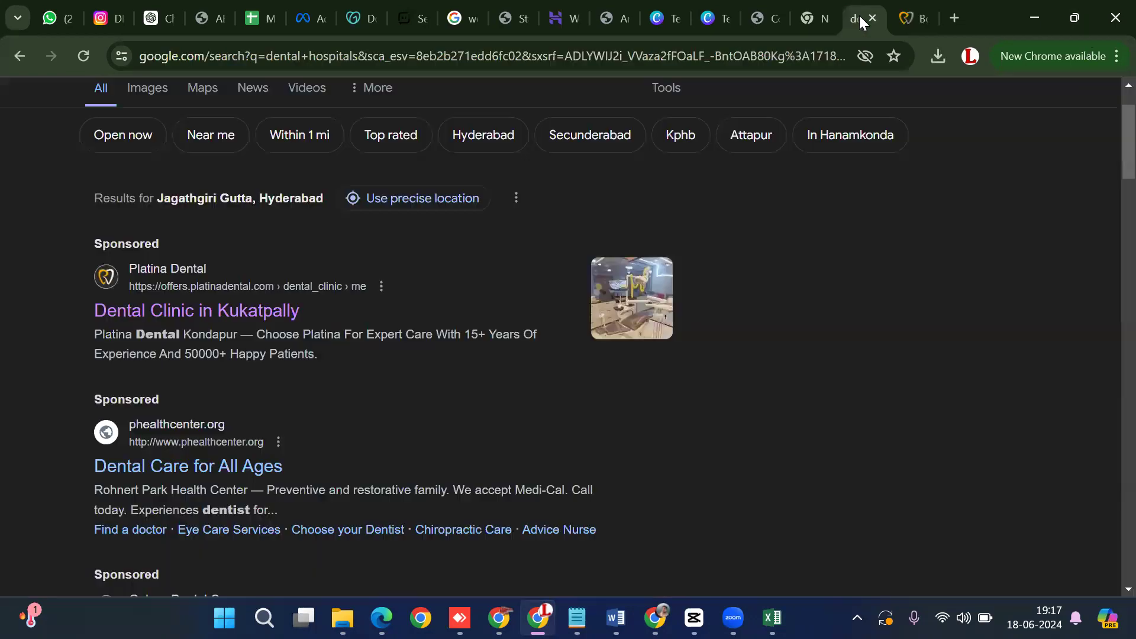
click(806, 13)
click(766, 18)
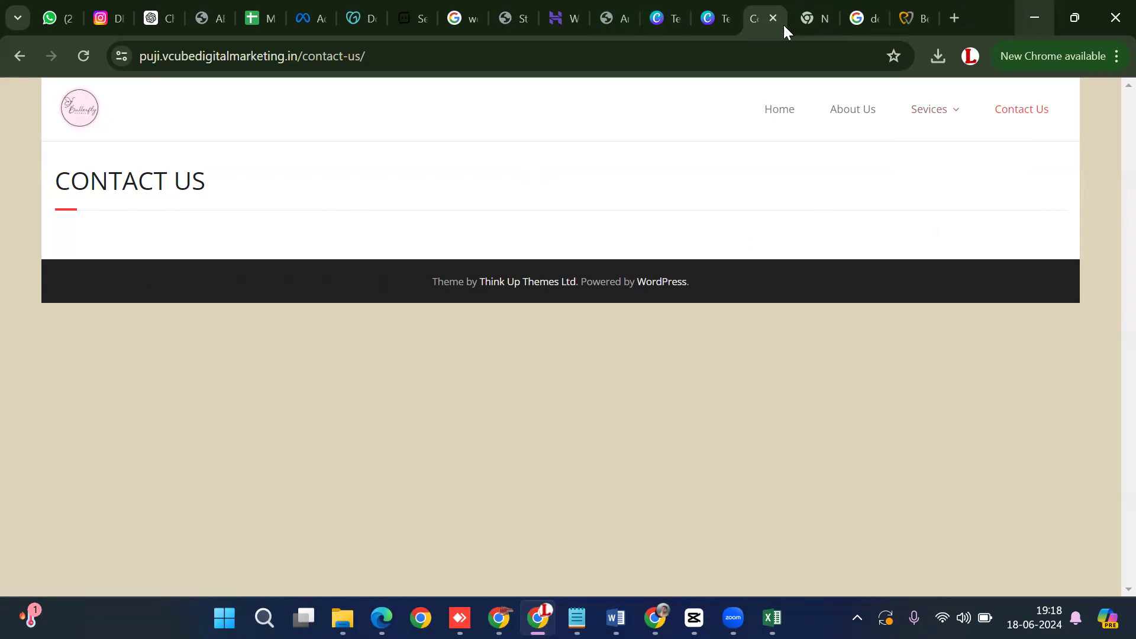
Load luckyy.vcubedigitalmarketing.in in a new browser tab and view its home page.
key(ctrl+t)
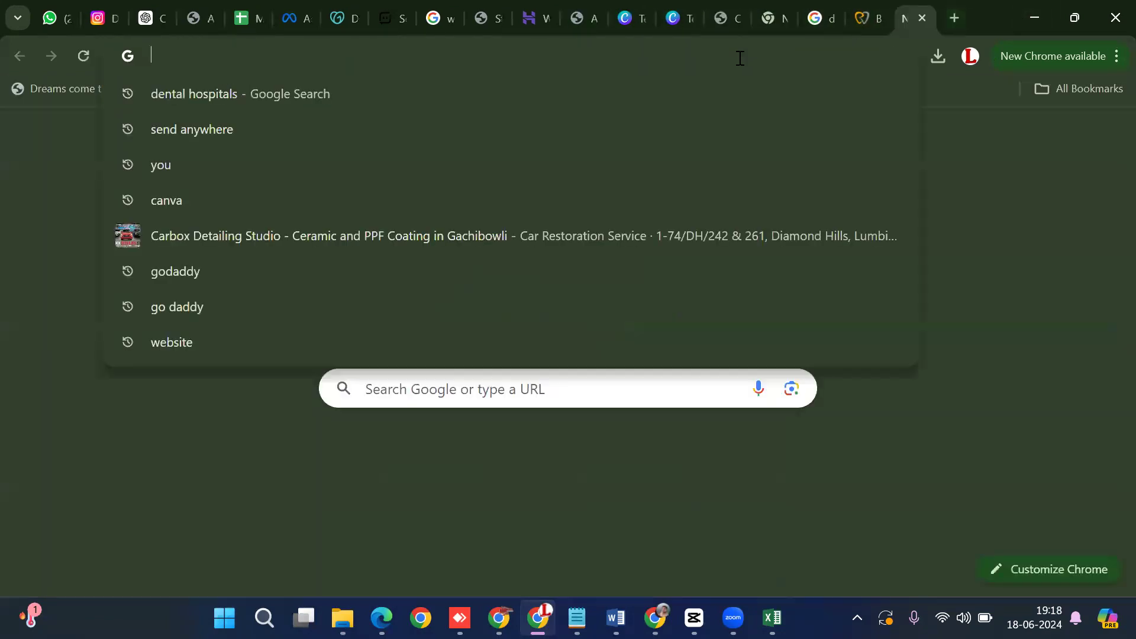
text(lu)
key(Return)
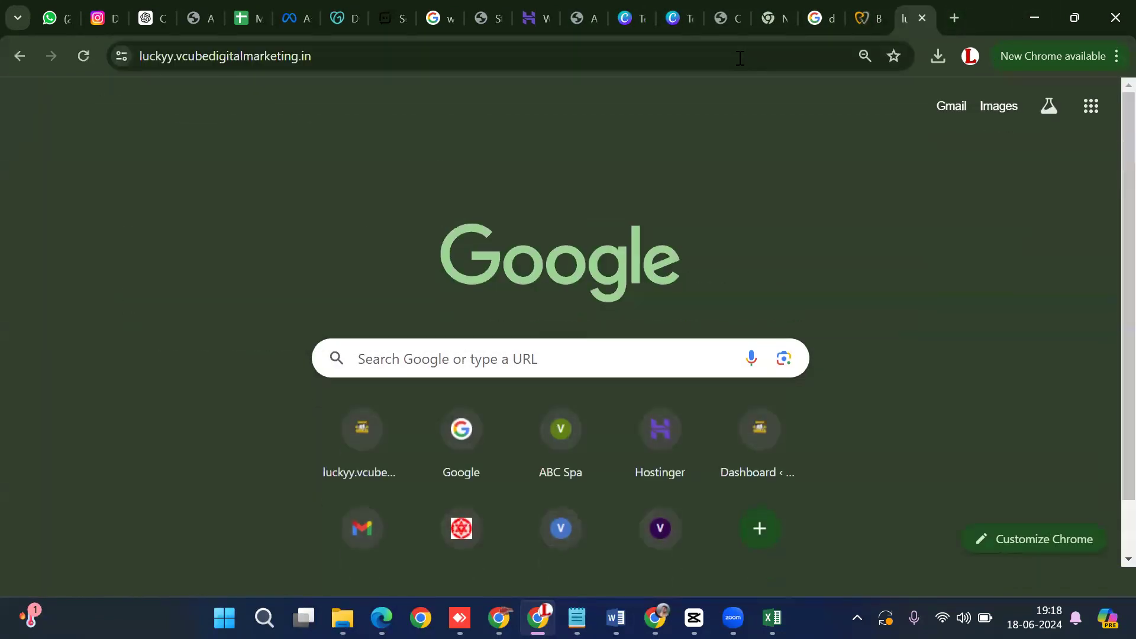
scroll(523, 285, down, 5)
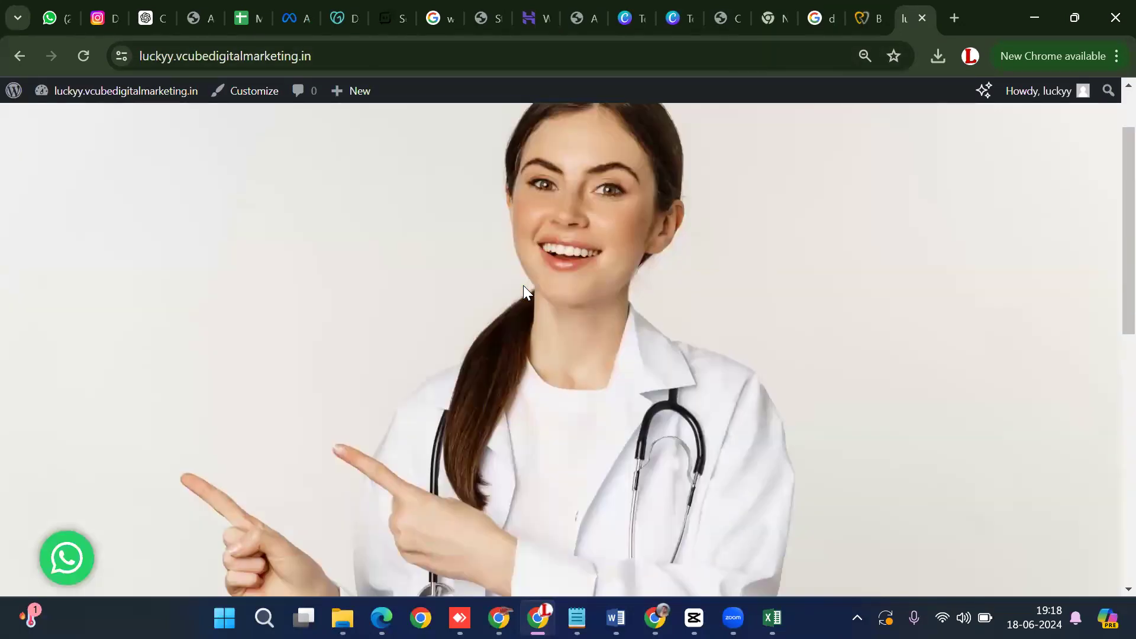
Enter the site's WordPress admin area and open the list of installed plugins.
click(18, 99)
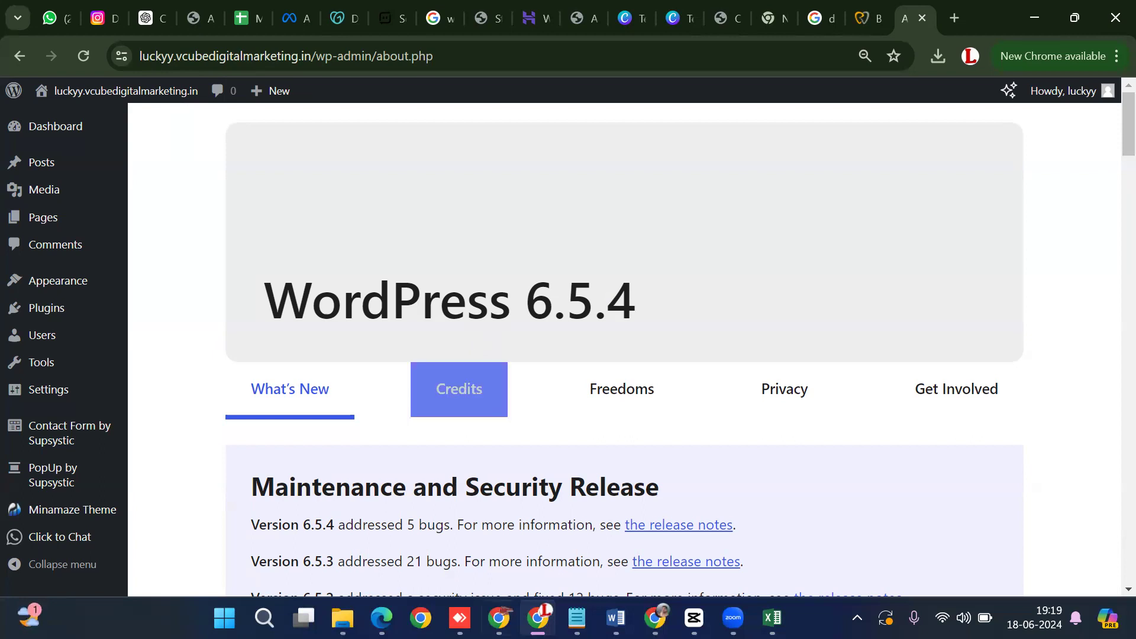
click(19, 259)
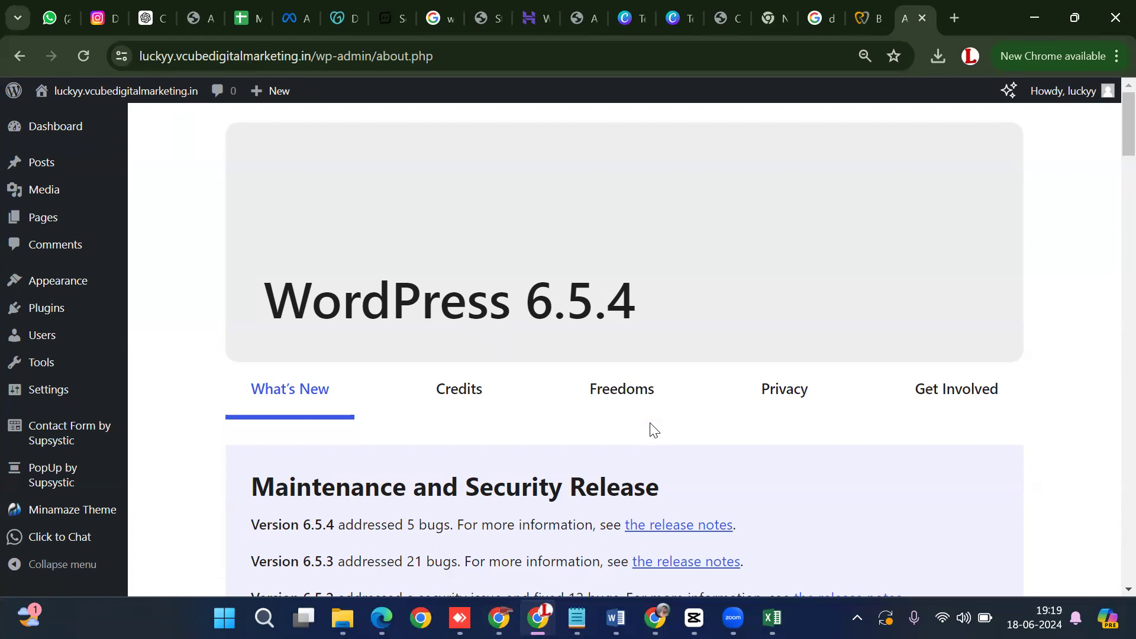
mouse_move(57, 431)
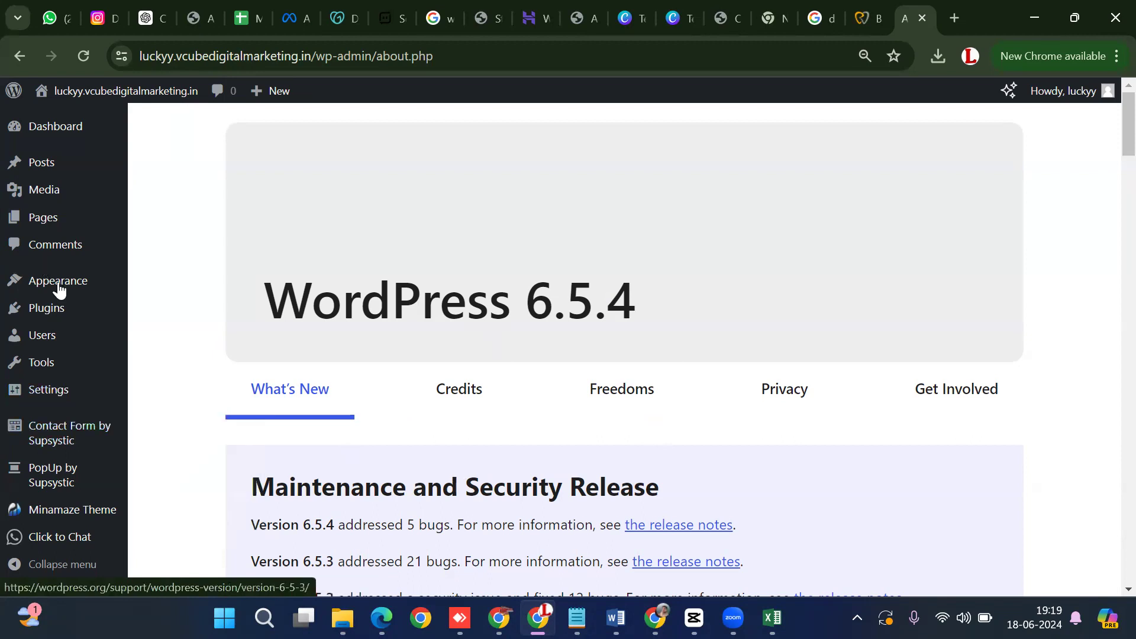
click(52, 320)
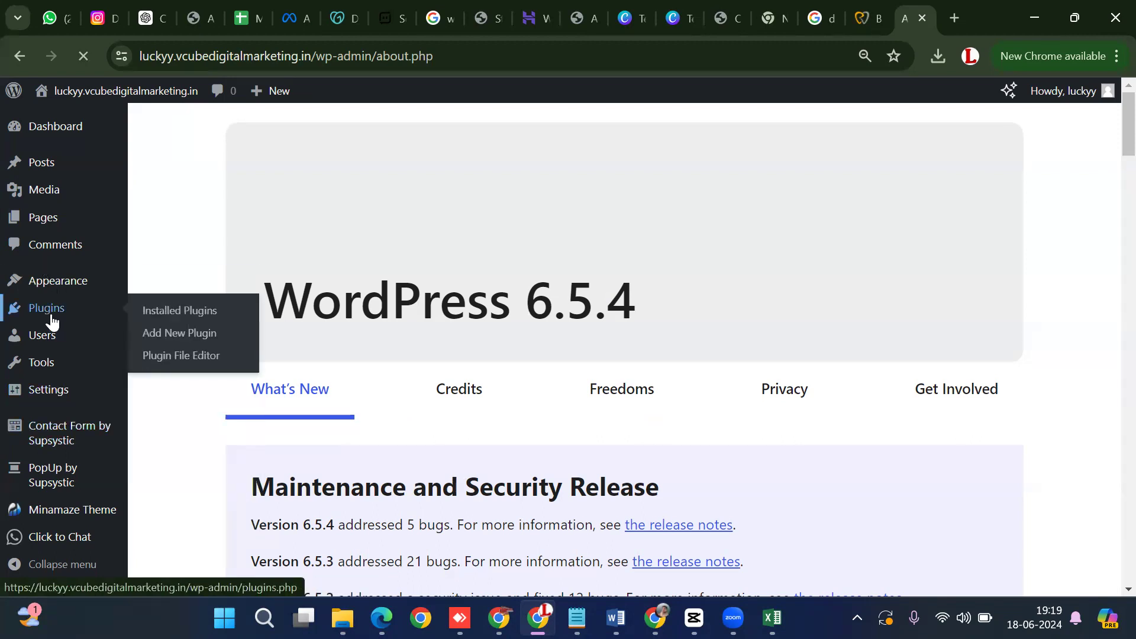
Deactivate the Click to Chat, Contact Form by Supsystic and Popup by Supsystic plugins.
scroll(306, 372, down, 1)
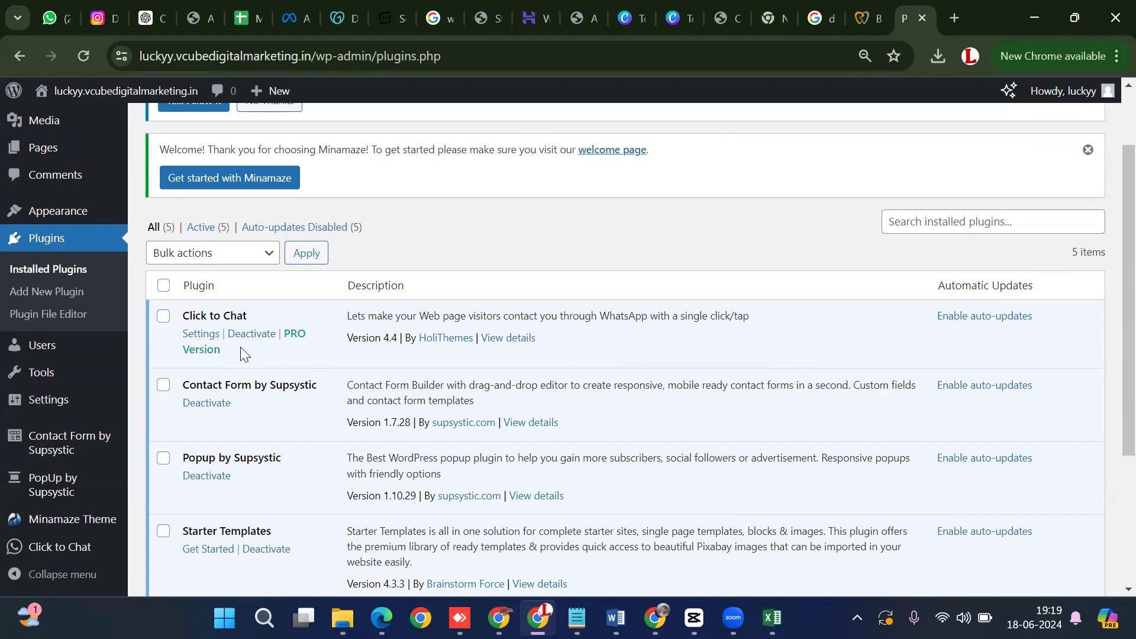
click(247, 334)
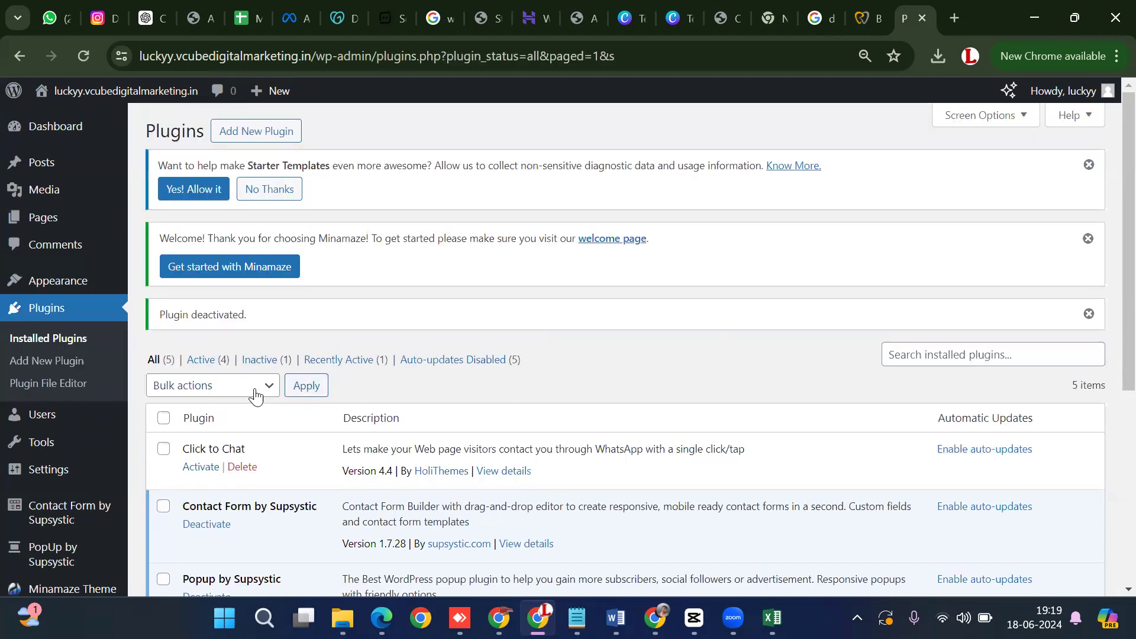
scroll(254, 397, down, 3)
click(213, 352)
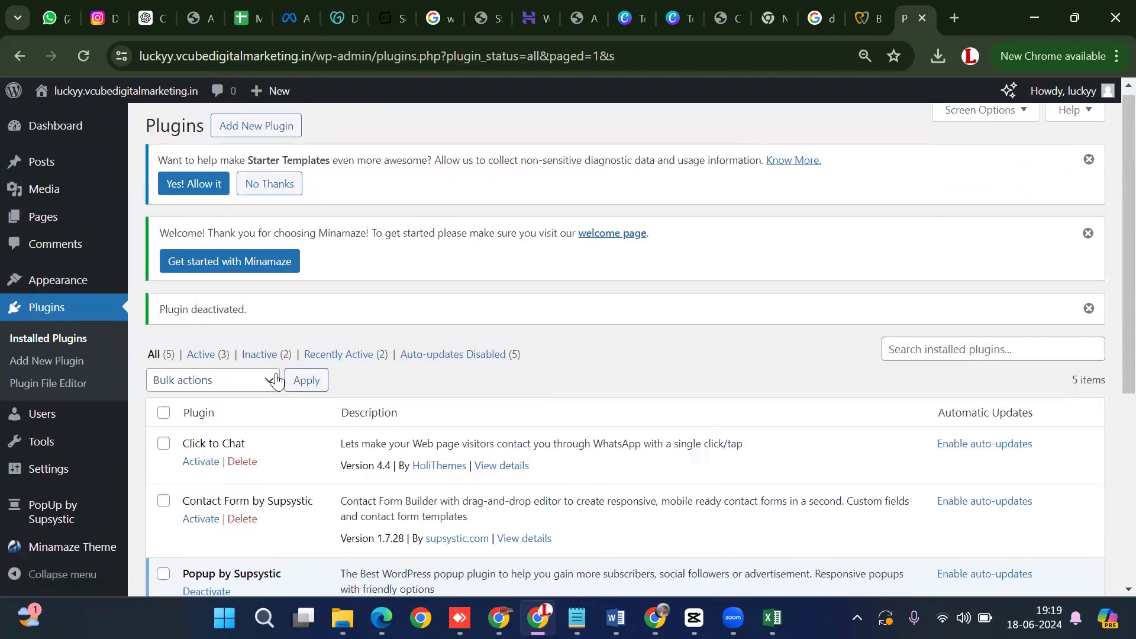
scroll(277, 380, down, 3)
click(220, 425)
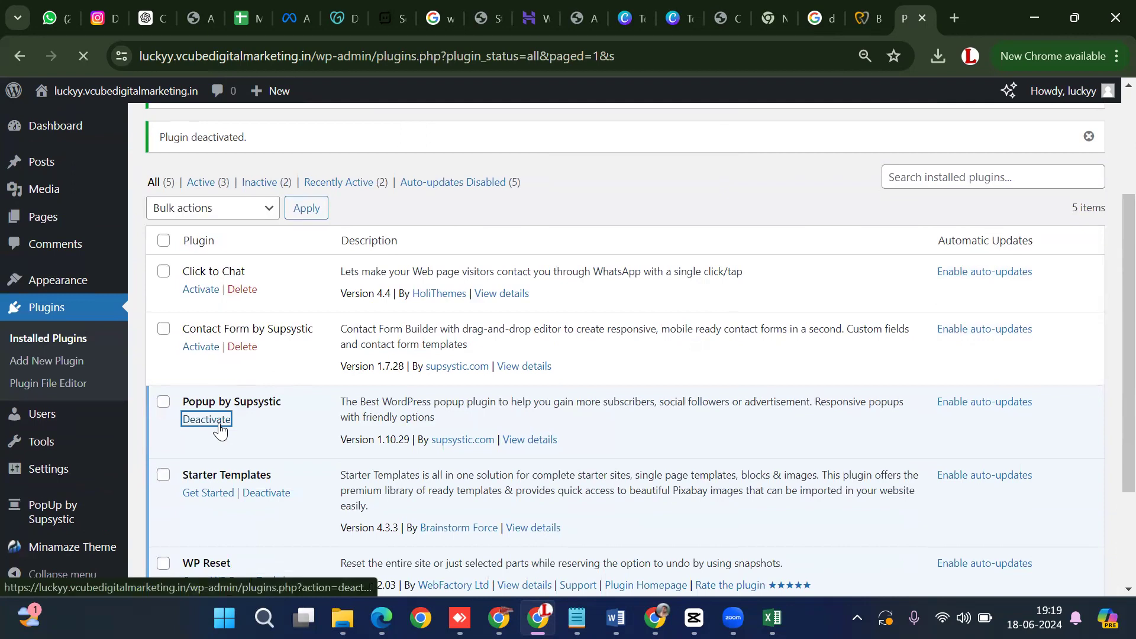
Delete the deactivated Popup by Supsystic, Contact Form by Supsystic and Click to Chat plugins together with their data.
scroll(231, 427, down, 3)
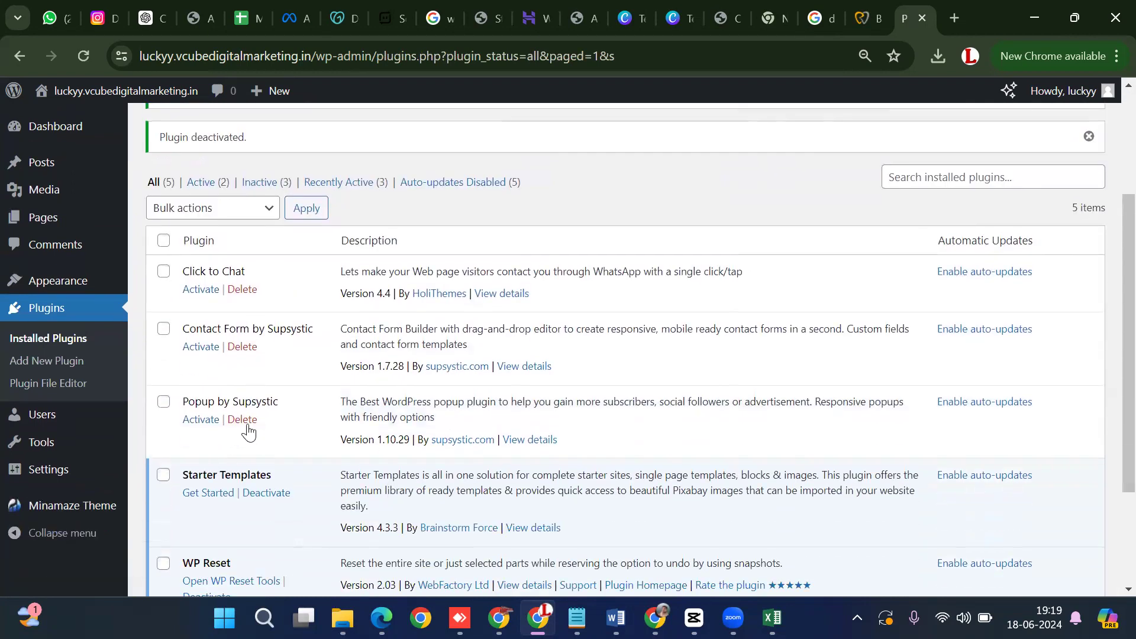
click(247, 425)
click(647, 186)
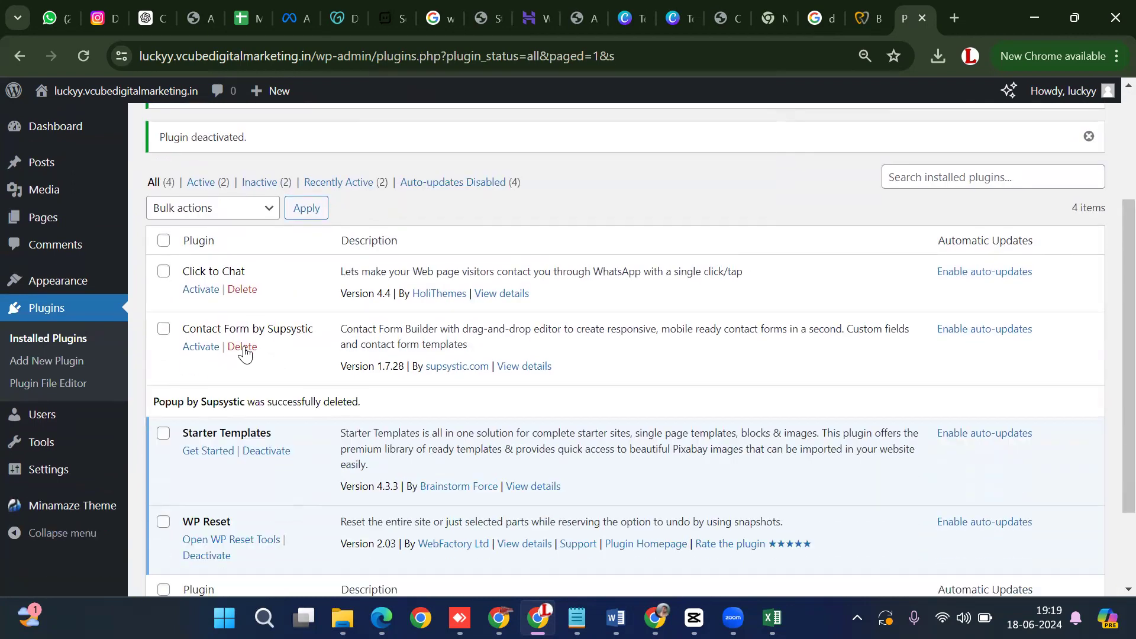
click(244, 349)
click(645, 184)
scroll(265, 368, down, 2)
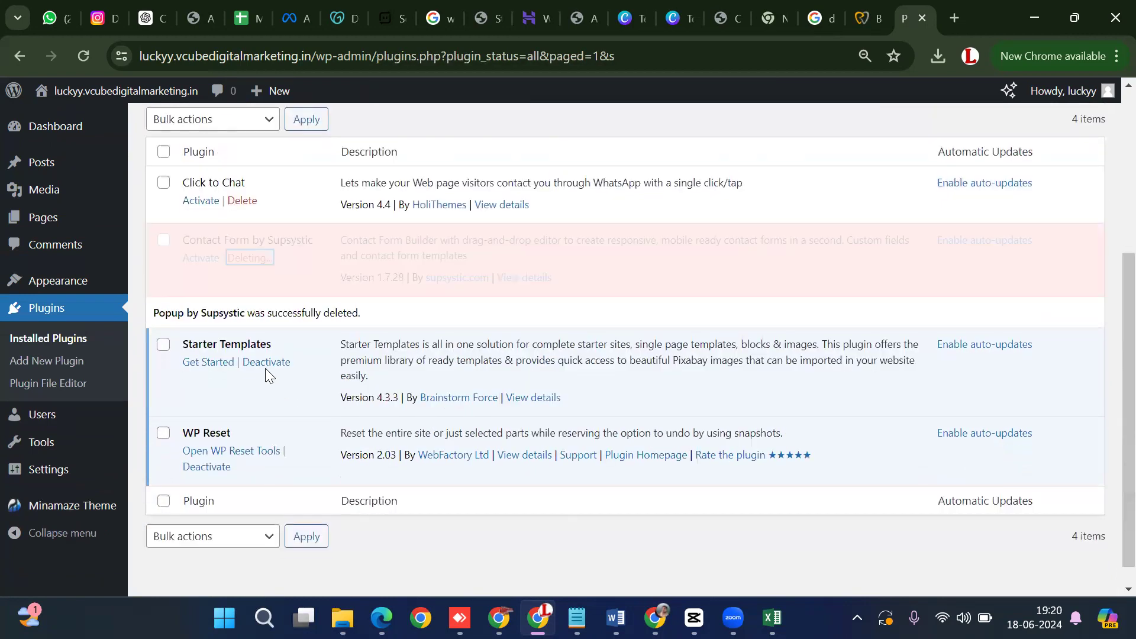
scroll(266, 414, up, 3)
click(242, 393)
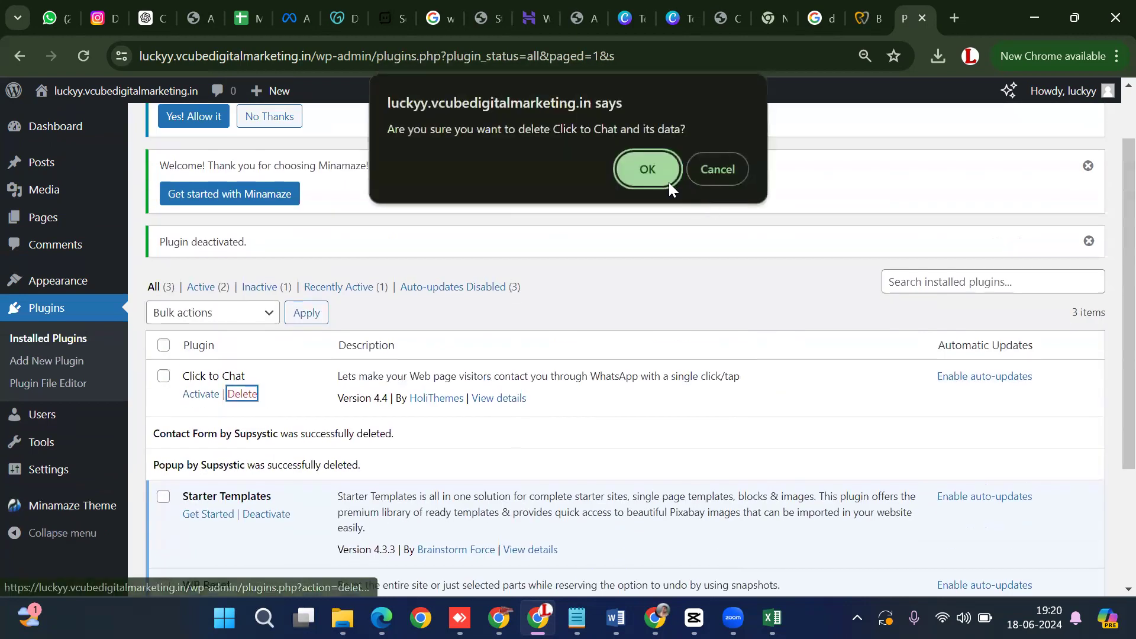
click(667, 180)
scroll(487, 332, down, 3)
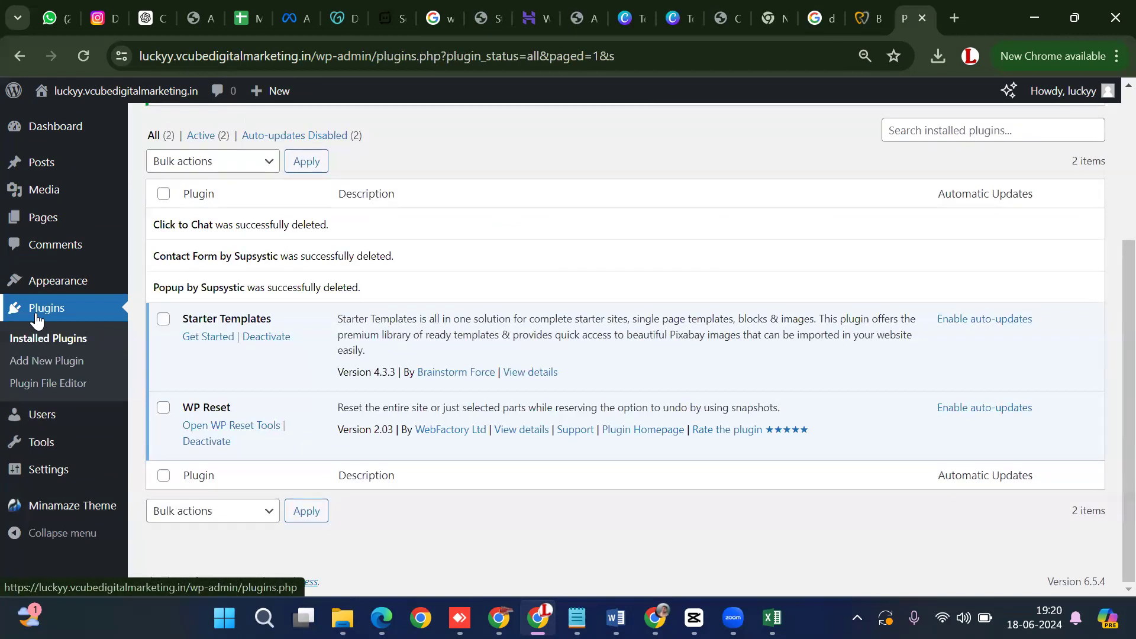
Start adding a new plugin and search the plugin directory for "contact form".
click(75, 323)
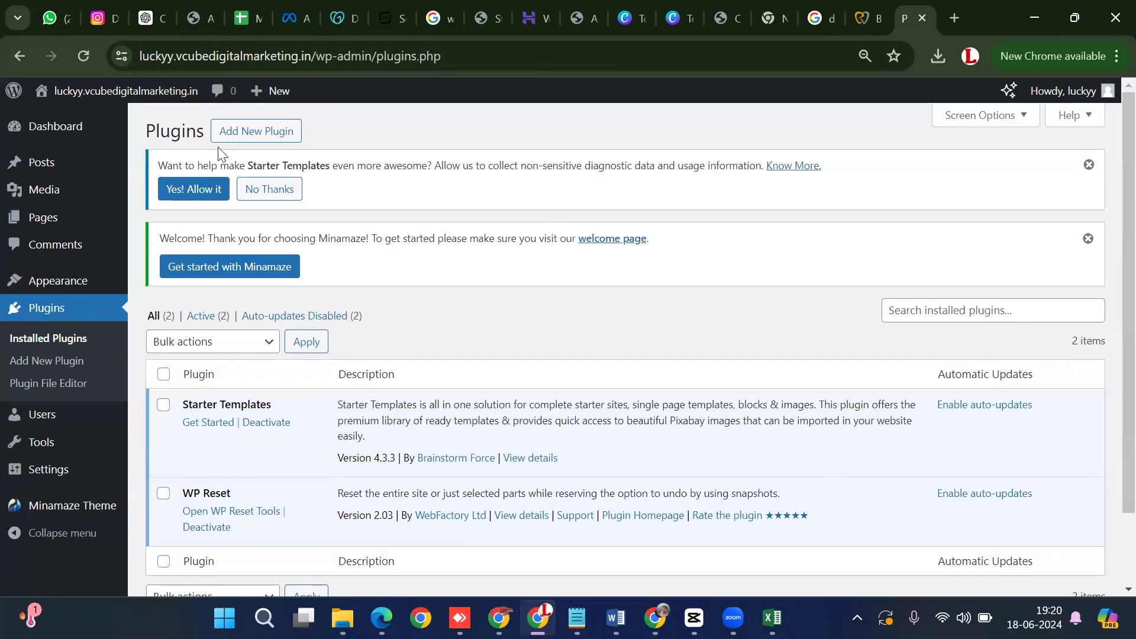
click(256, 135)
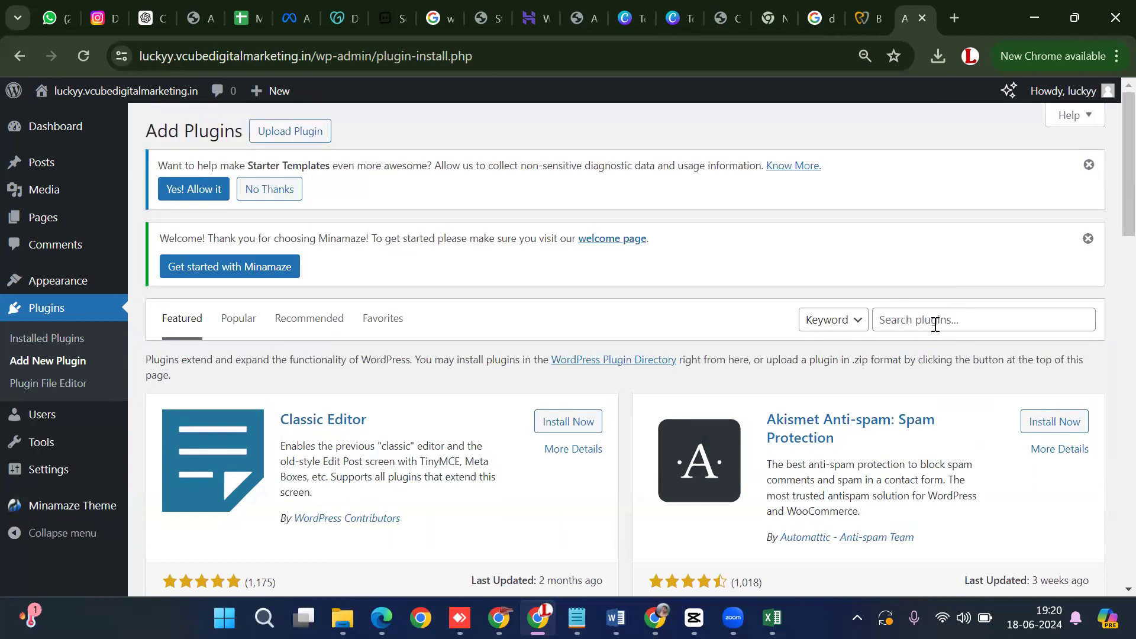
click(932, 320)
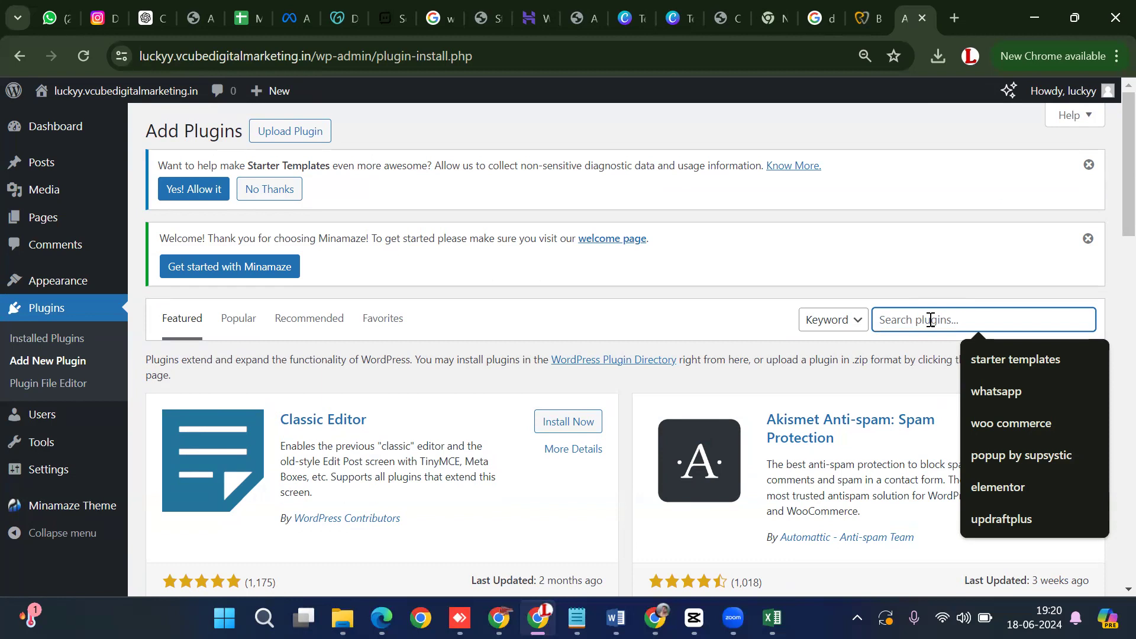
text(contact form)
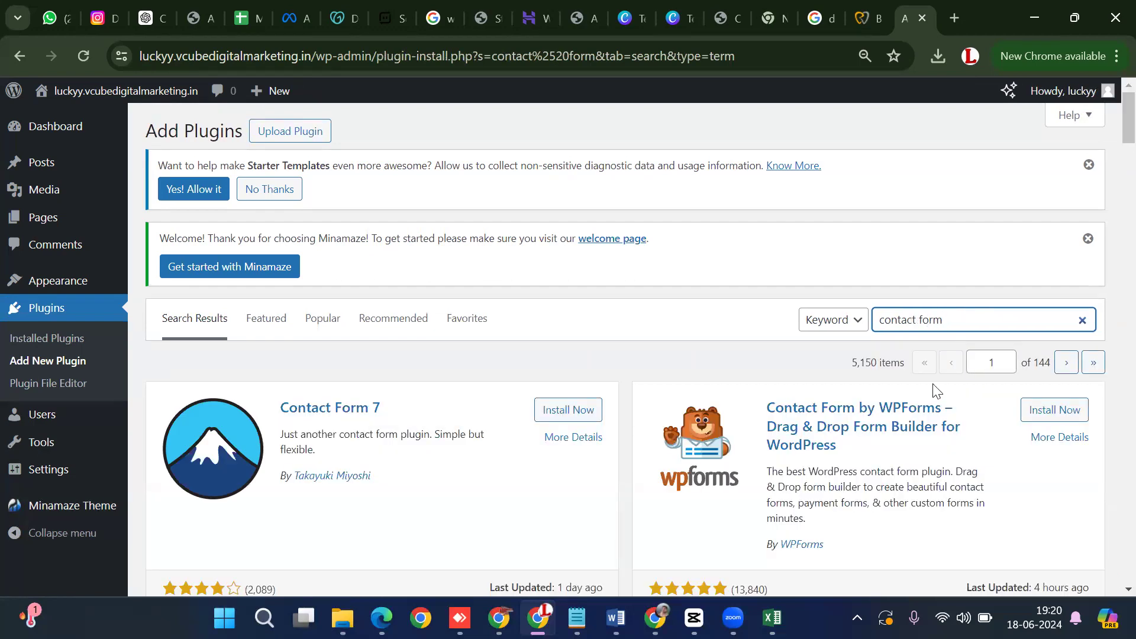
Look through the contact form plugin results and narrow the plugin search to "contact form by supsystic".
scroll(703, 489, down, 4)
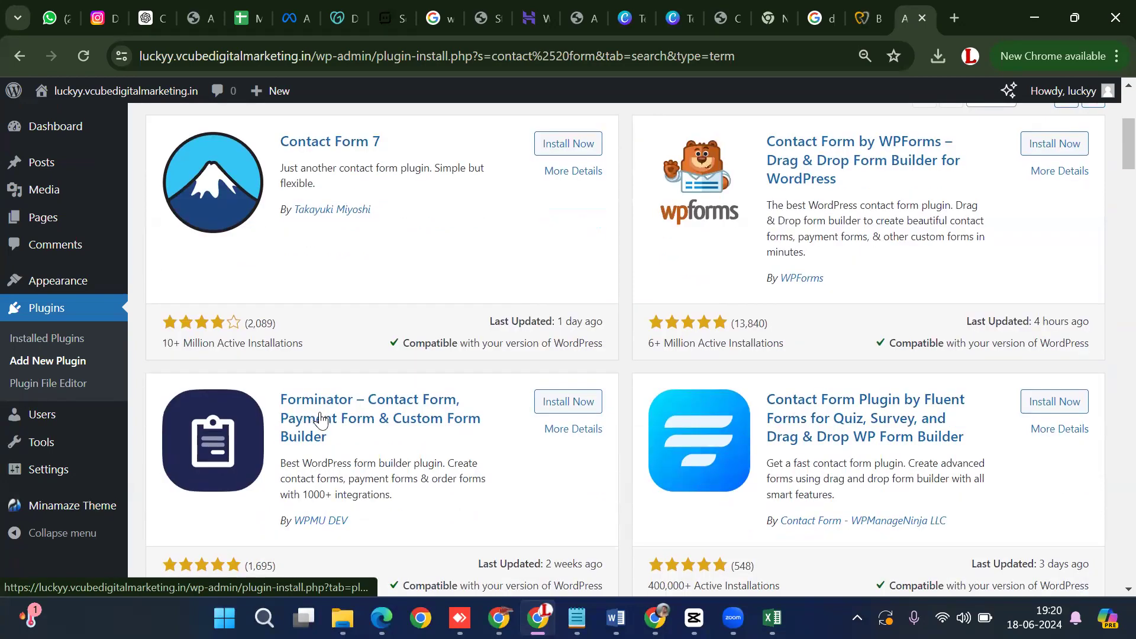
scroll(553, 447, down, 8)
scroll(554, 448, down, 17)
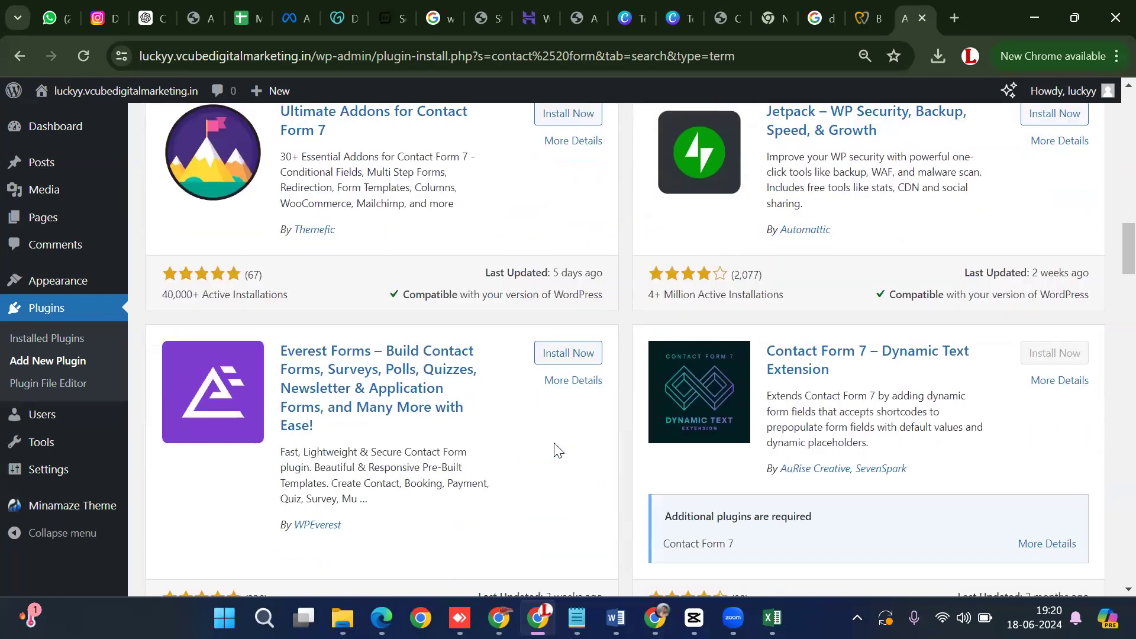
scroll(557, 449, down, 15)
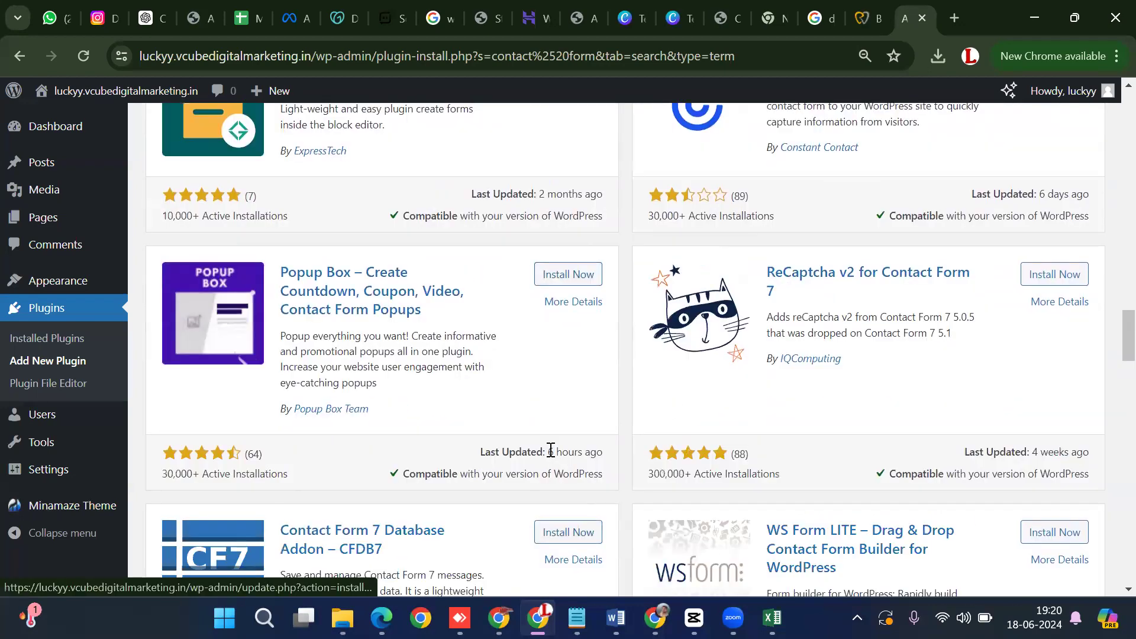
scroll(1109, 379, up, 5)
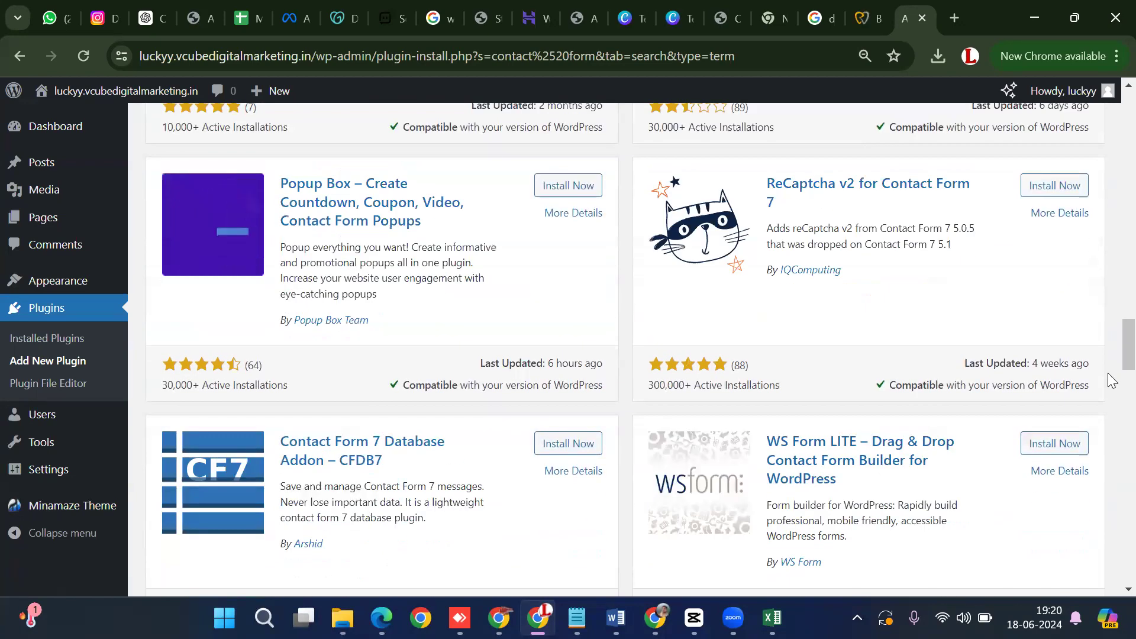
scroll(1109, 361, up, 20)
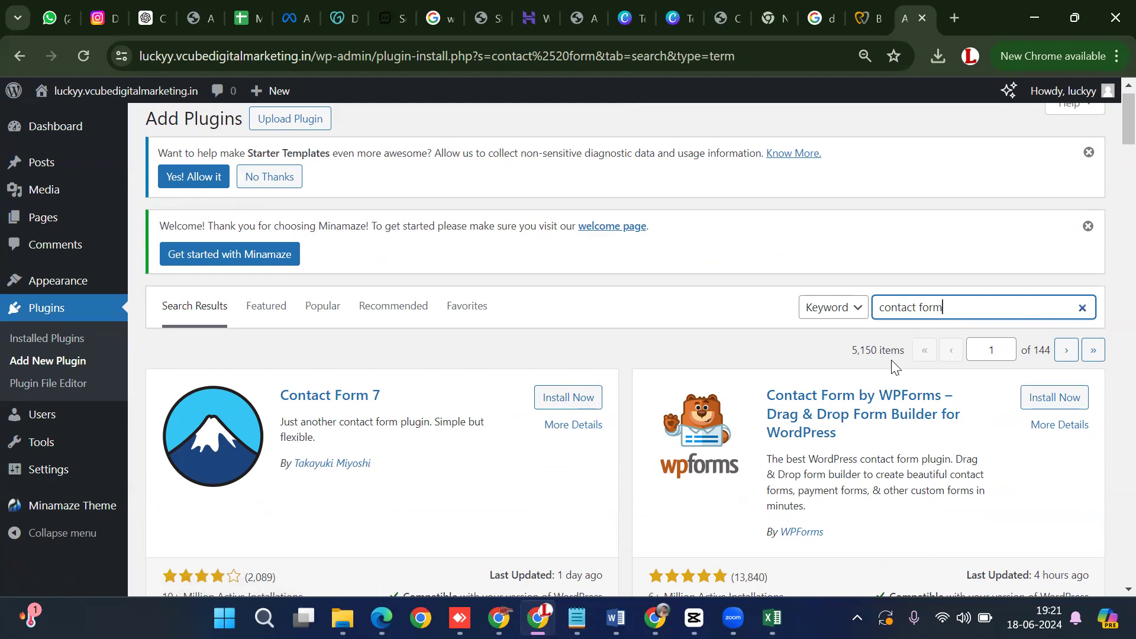
text(by su)
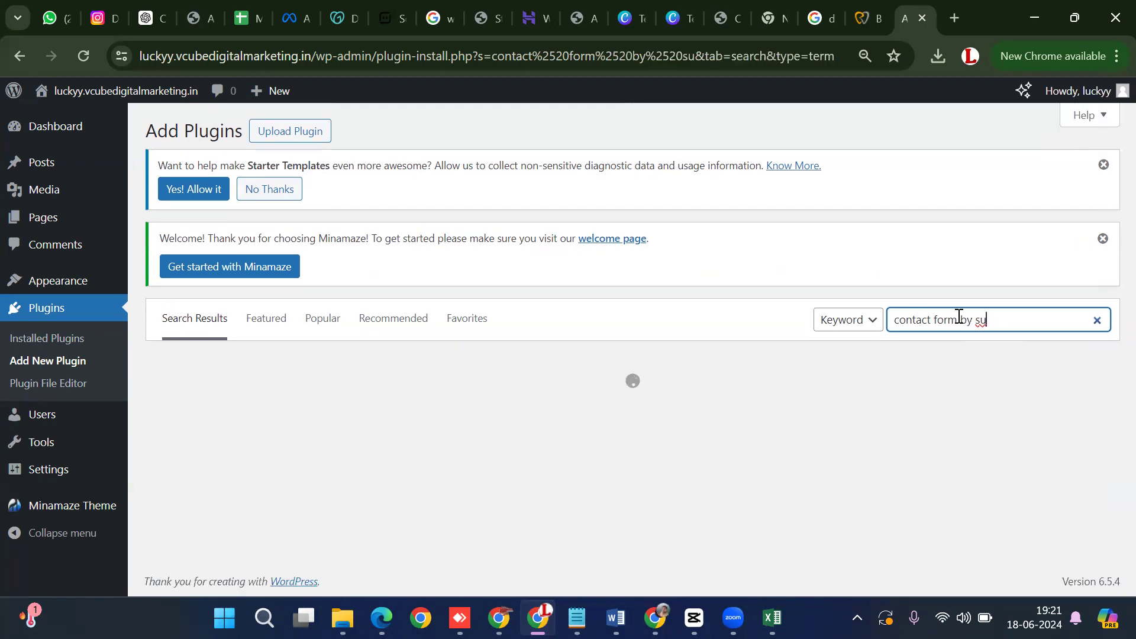
text(psystic)
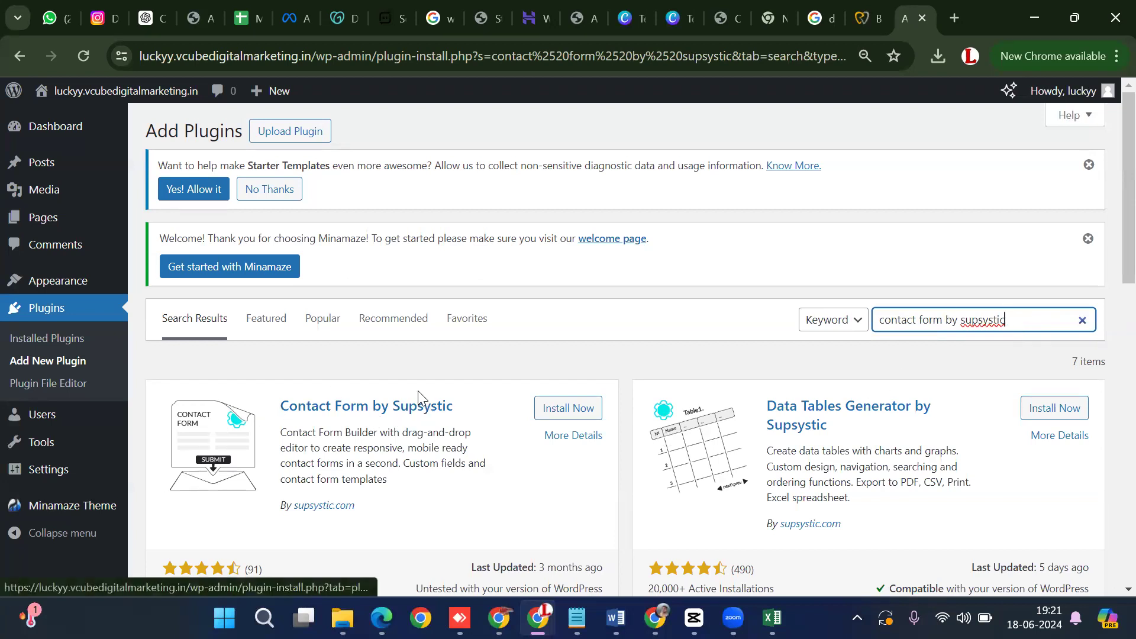
Install and activate the Contact Form by Supsystic plugin.
click(562, 421)
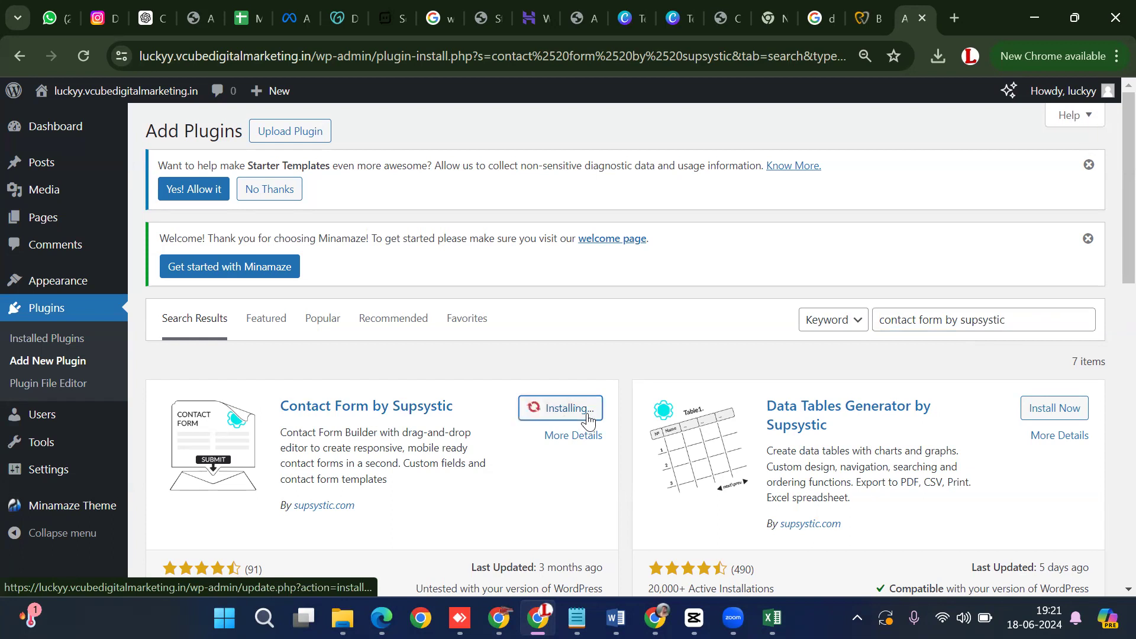
scroll(646, 331, down, 1)
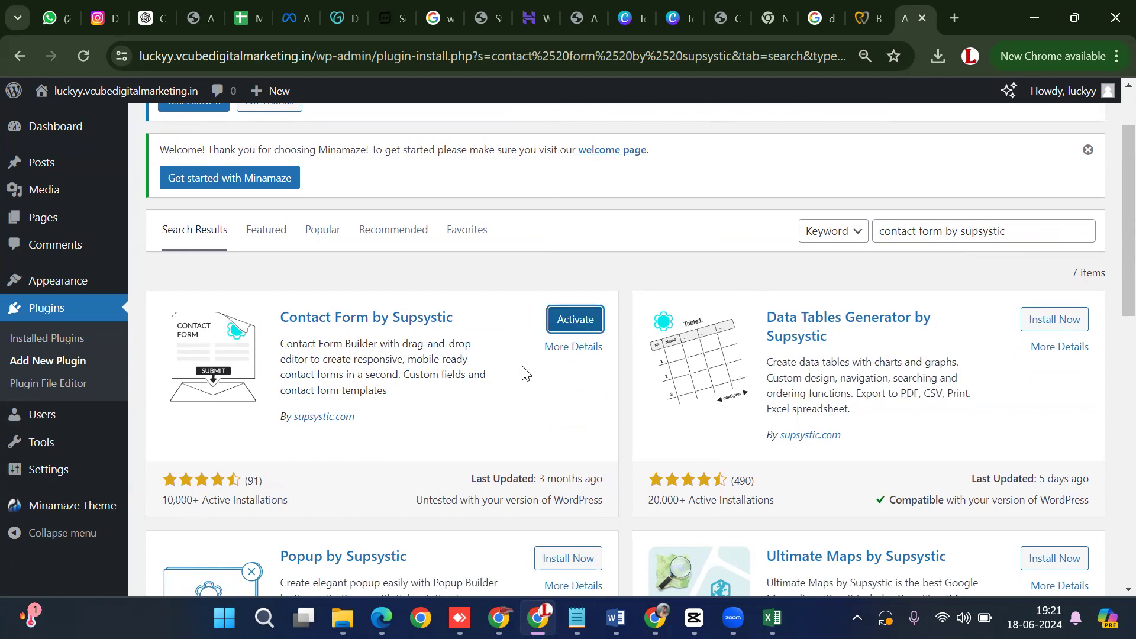
click(579, 333)
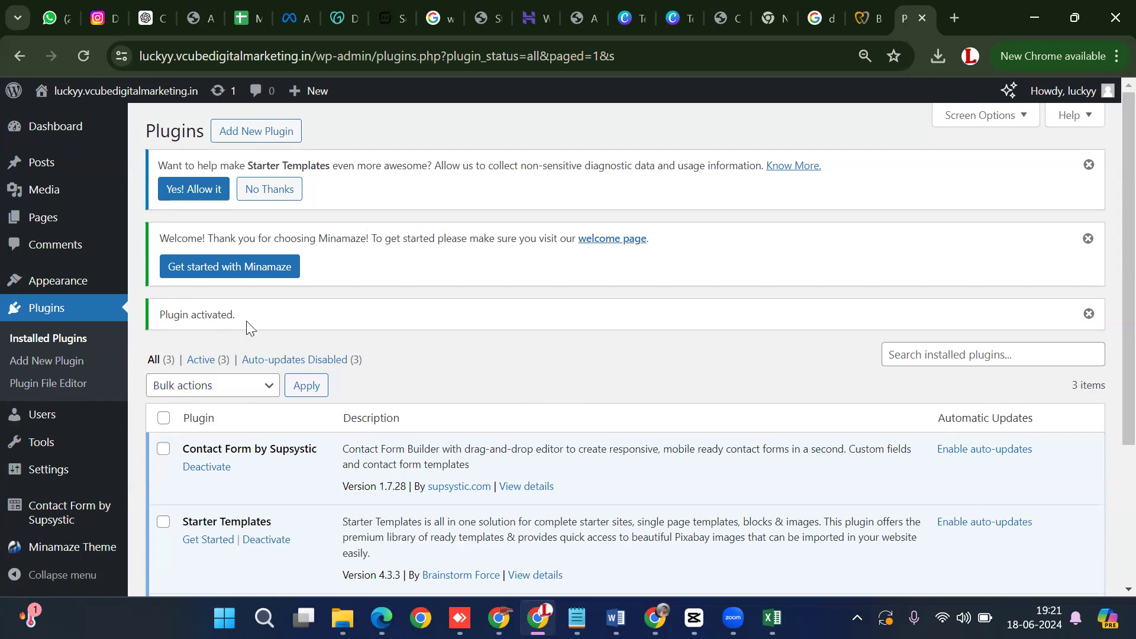
Start a new form in Contact Form by Supsystic and look through the available form templates.
mouse_move(60, 521)
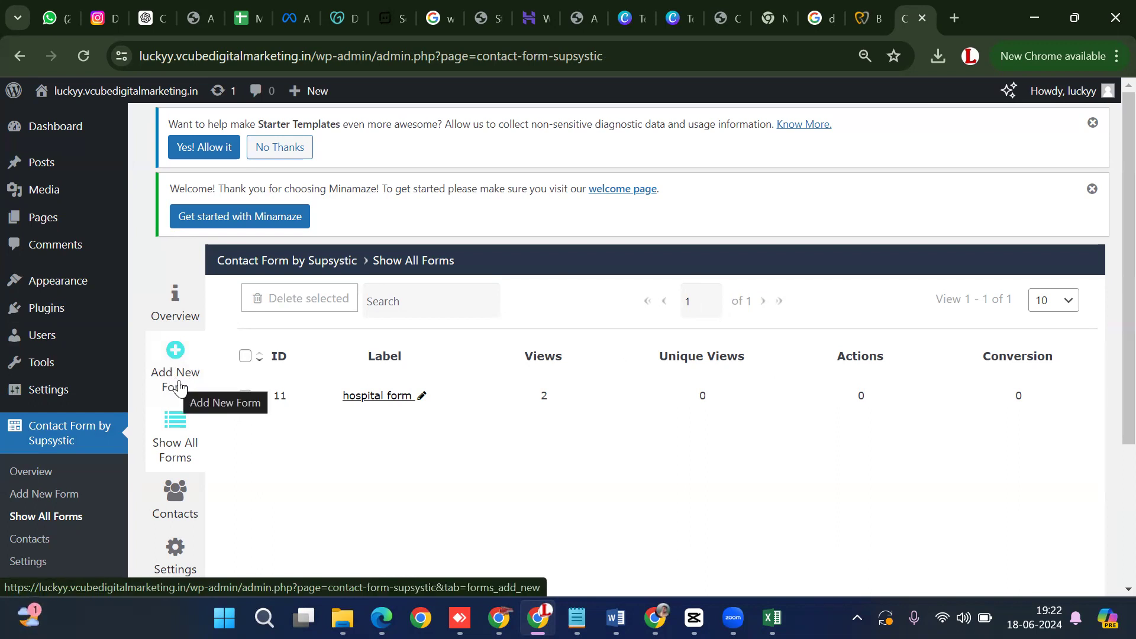
click(173, 355)
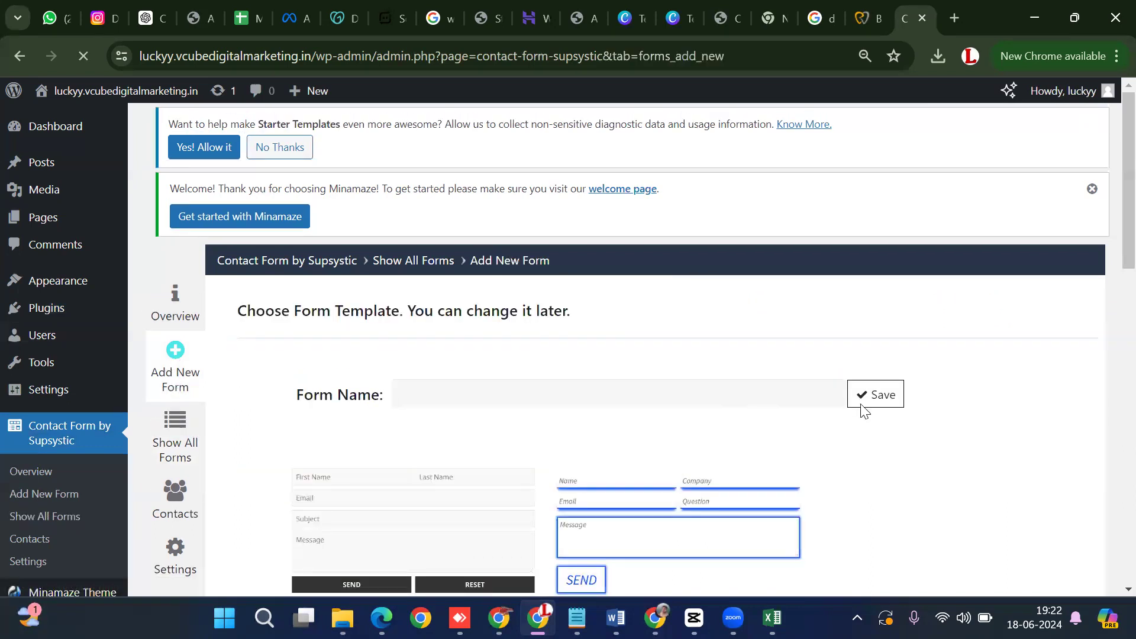
scroll(317, 264, down, 1)
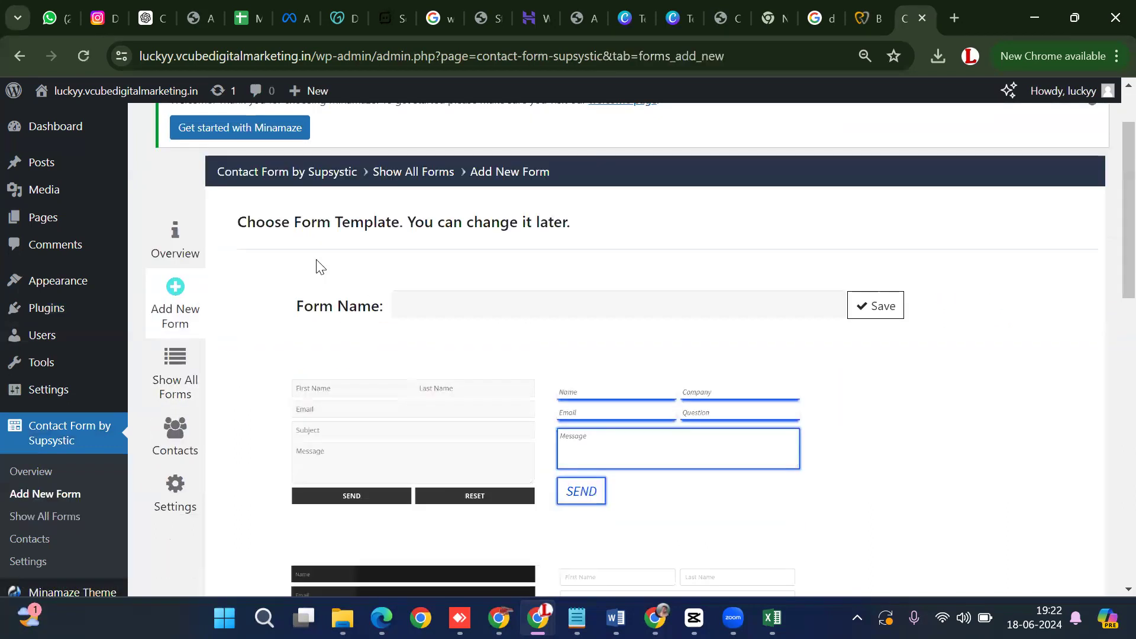
triple_click(341, 221)
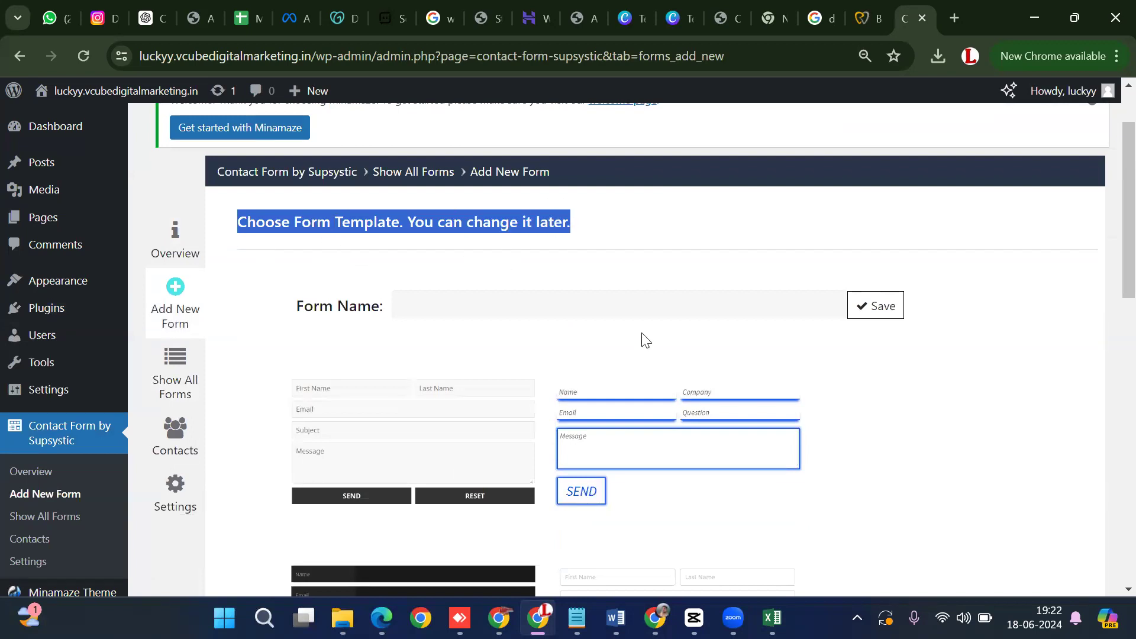
scroll(643, 339, down, 5)
scroll(528, 369, down, 3)
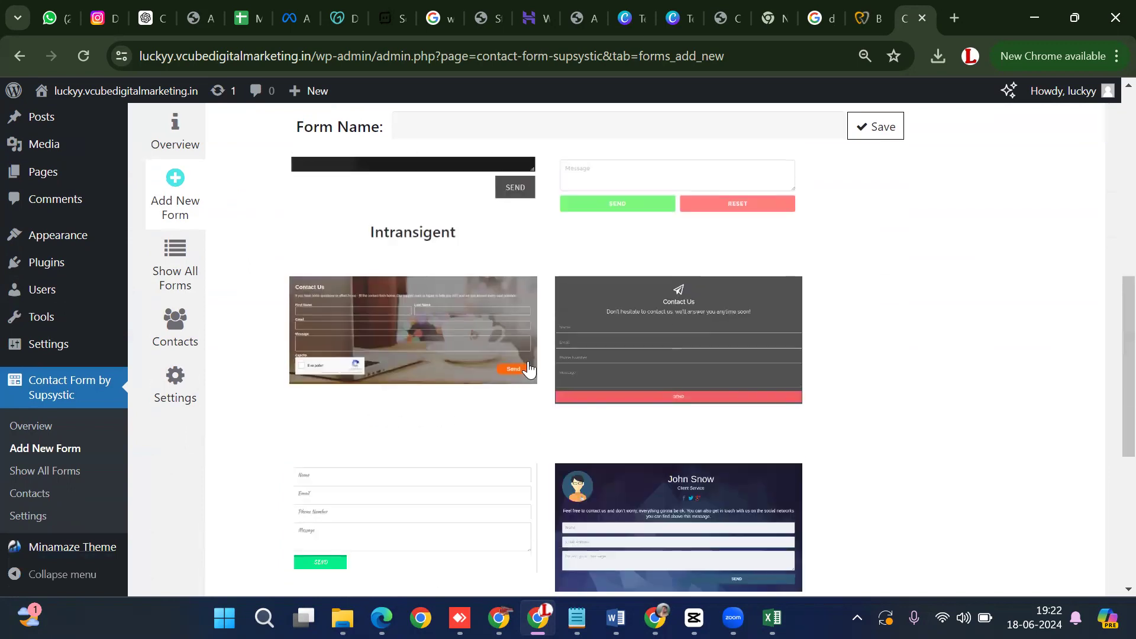
scroll(529, 370, down, 6)
scroll(540, 409, up, 12)
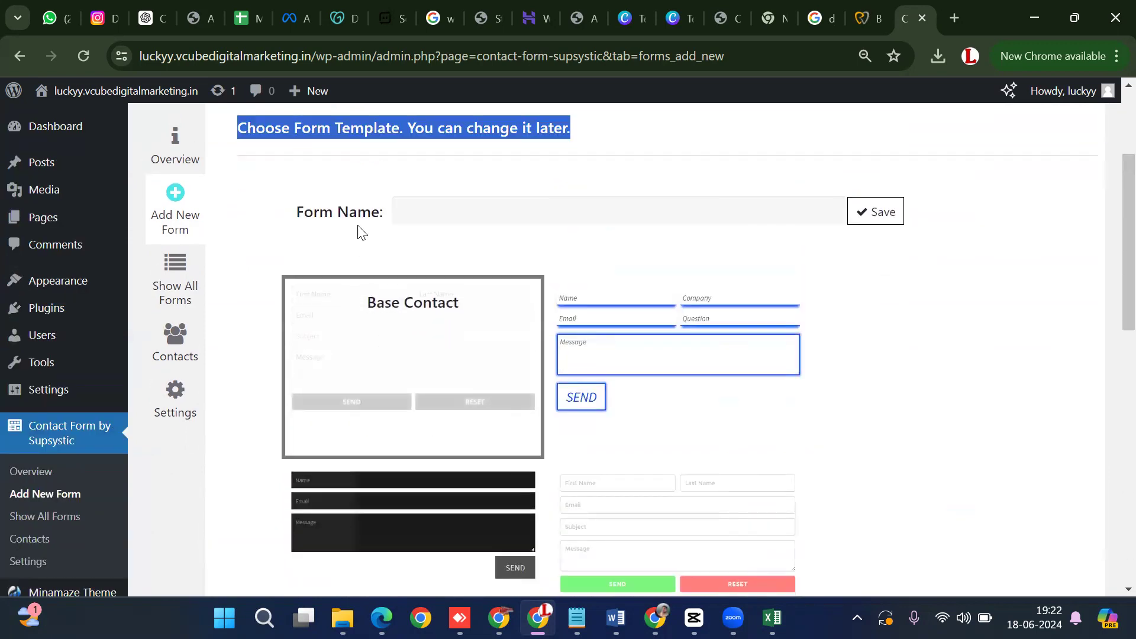
Name the new form "hospital formm" and save it.
click(432, 210)
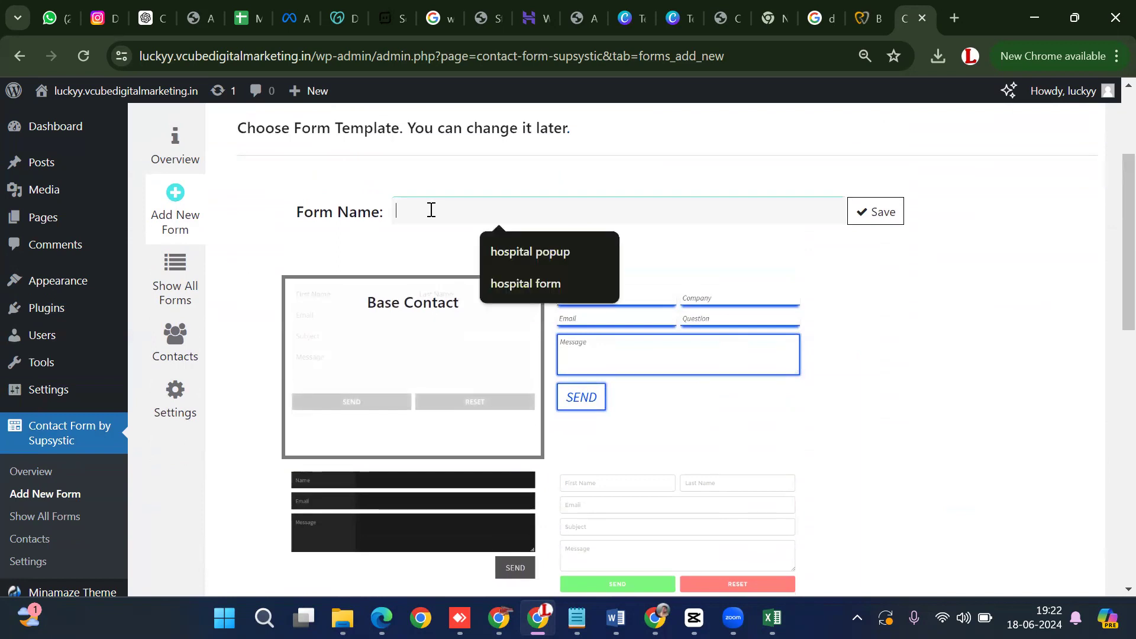
click(525, 281)
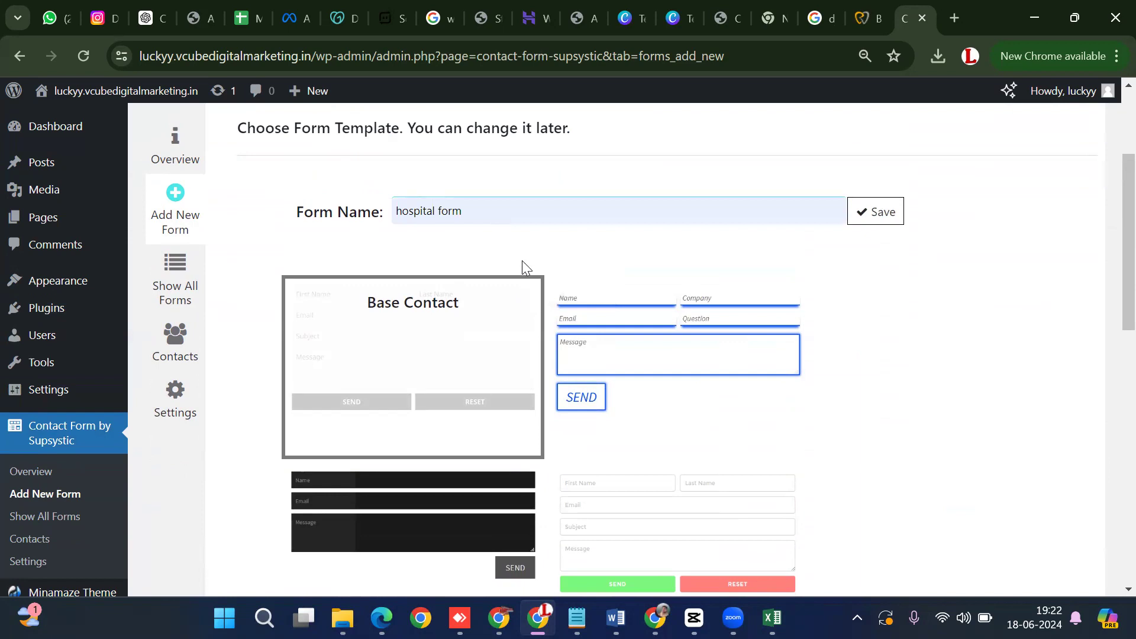
text(m)
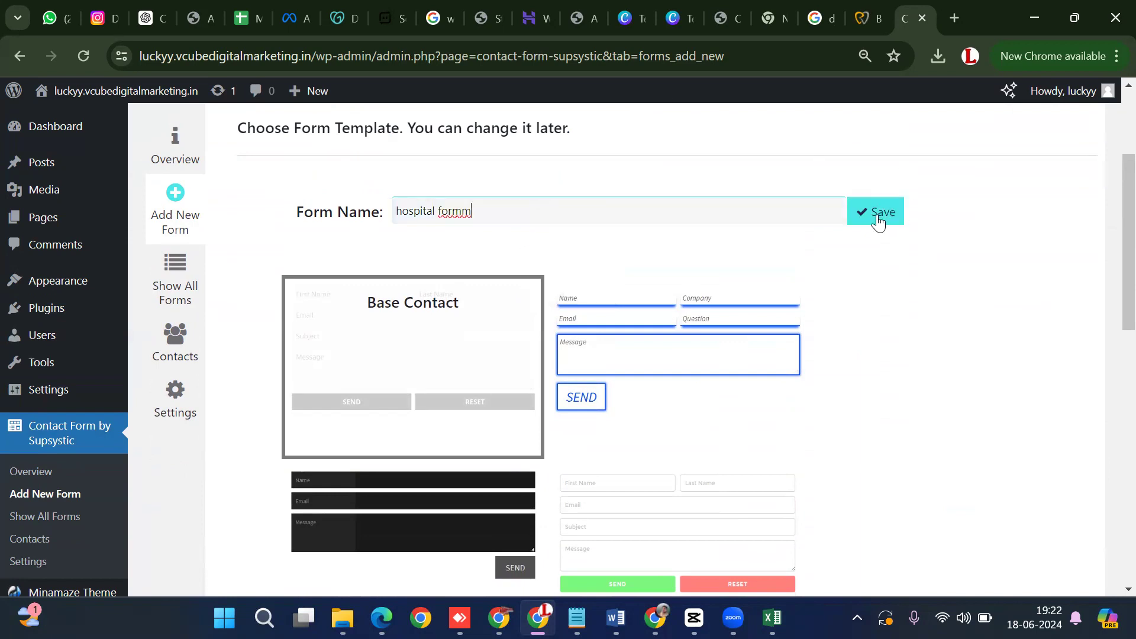
click(877, 215)
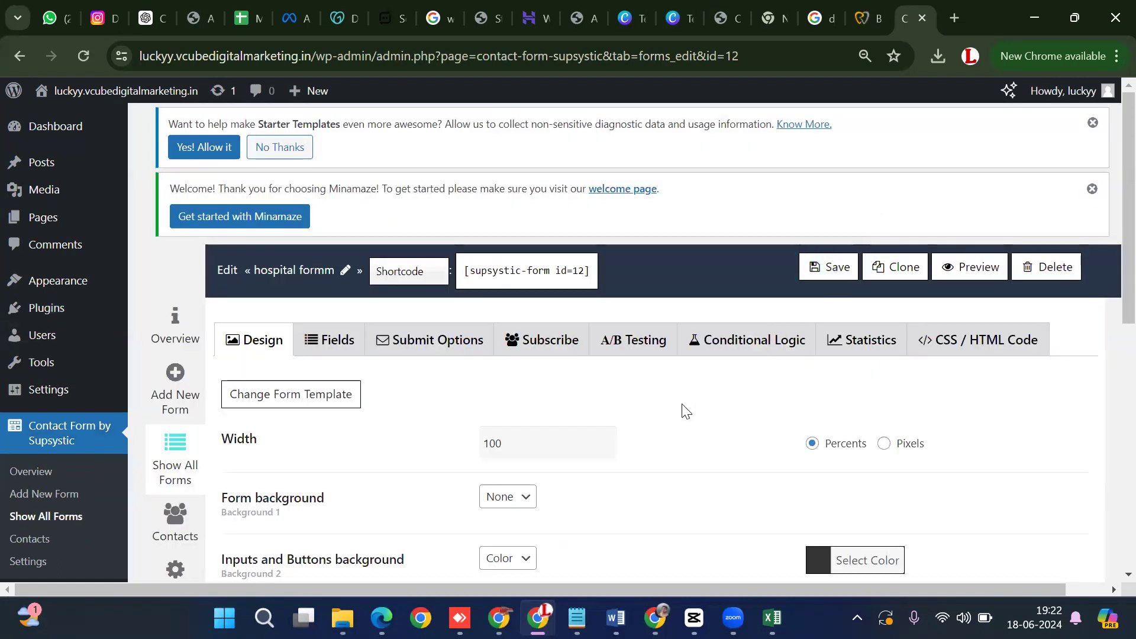
Remove the Last Name, Subject and Message fields from the form's field list.
scroll(677, 417, down, 3)
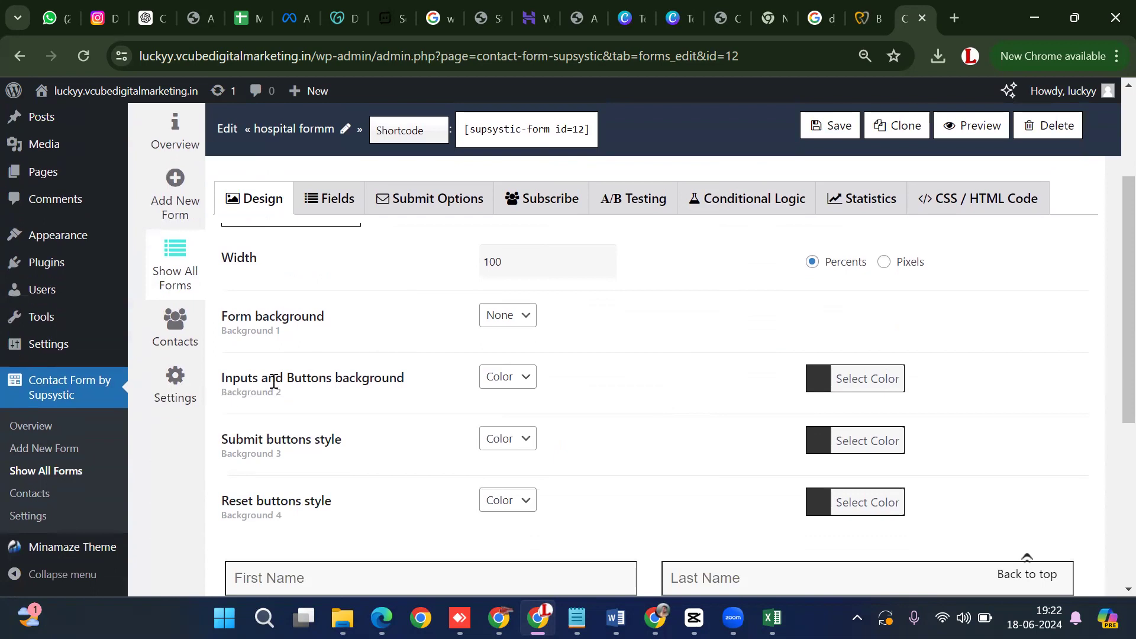
scroll(588, 424, down, 5)
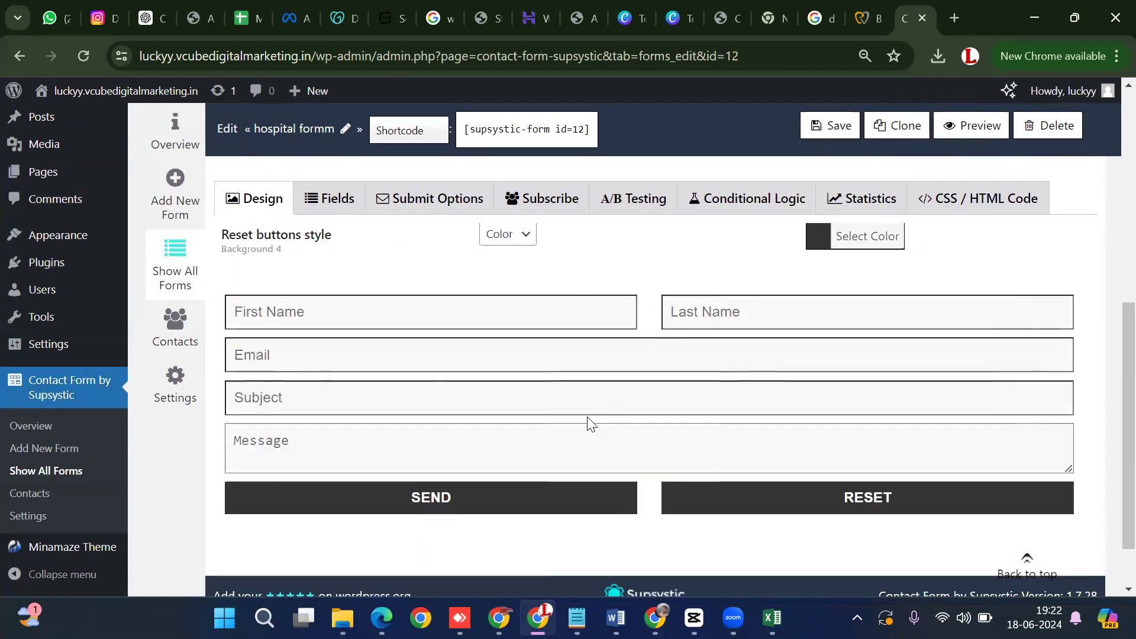
scroll(590, 417, up, 4)
scroll(590, 418, up, 4)
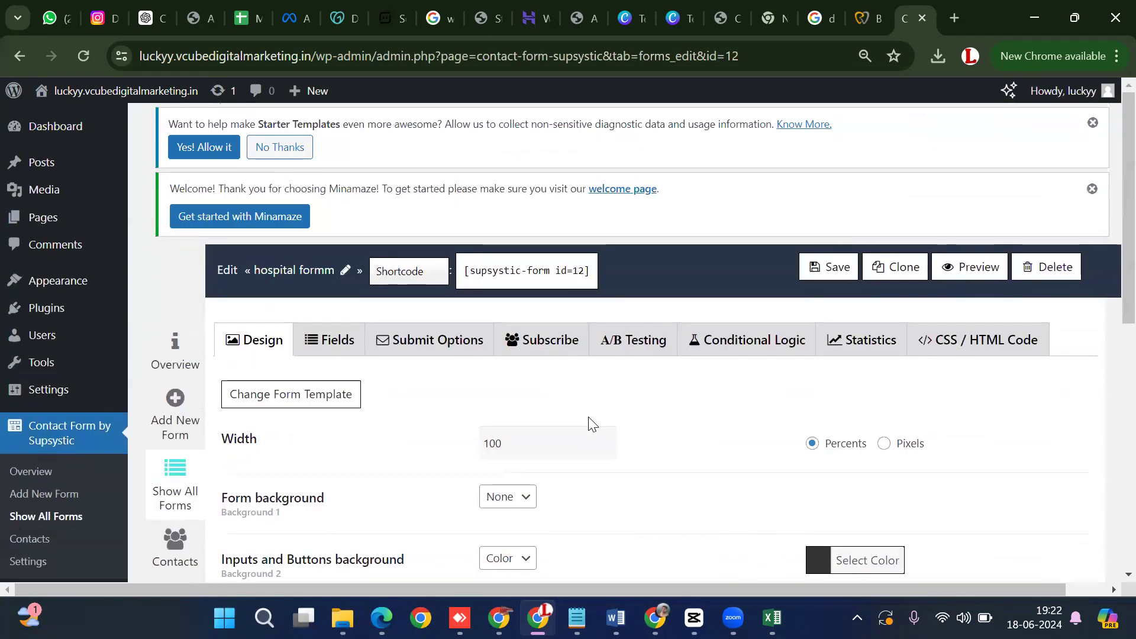
click(346, 349)
scroll(435, 430, down, 5)
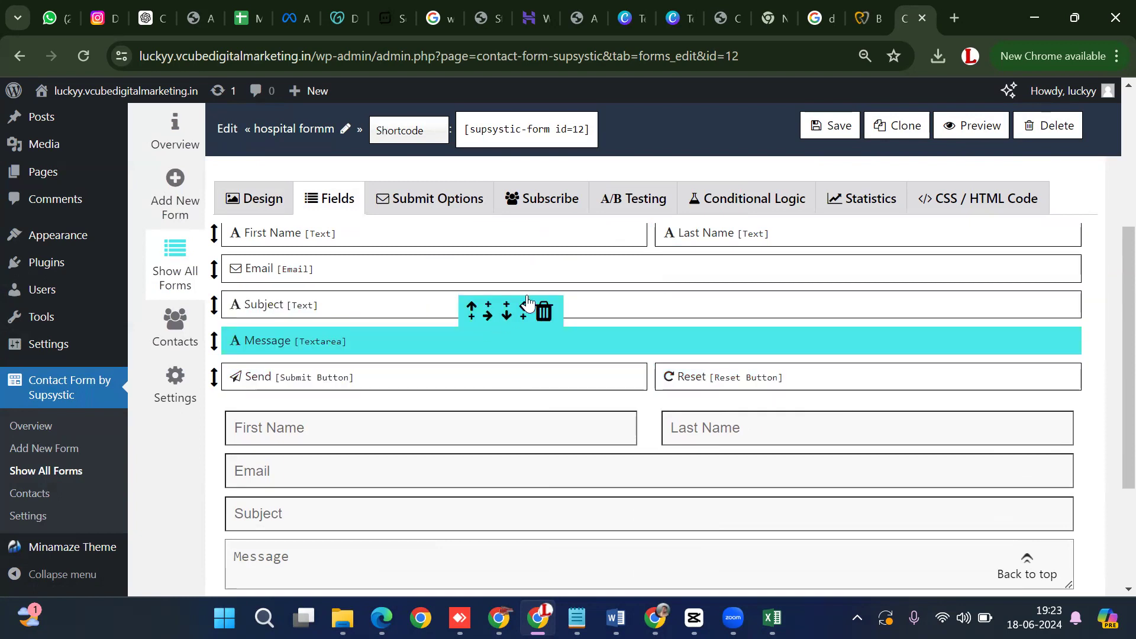
scroll(342, 373, up, 2)
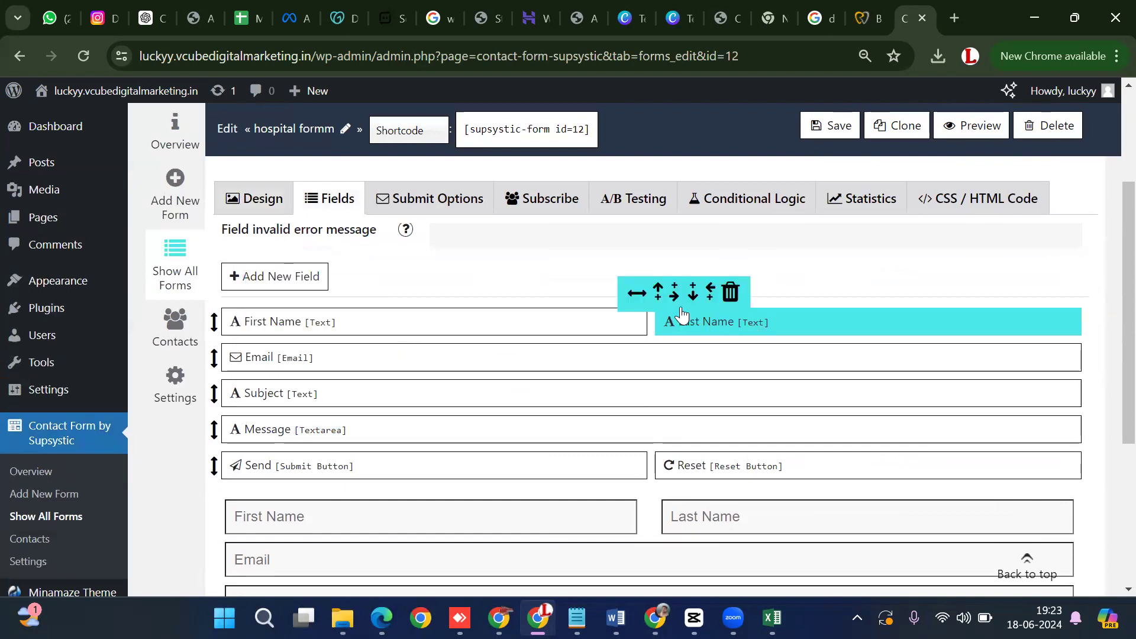
click(732, 294)
click(646, 166)
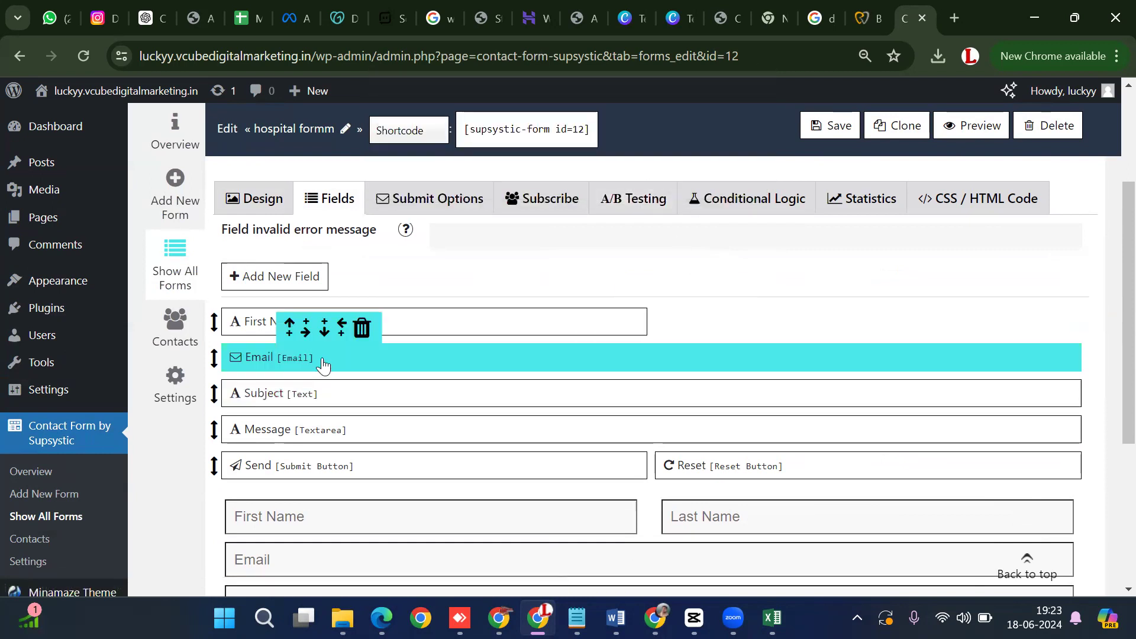
click(371, 364)
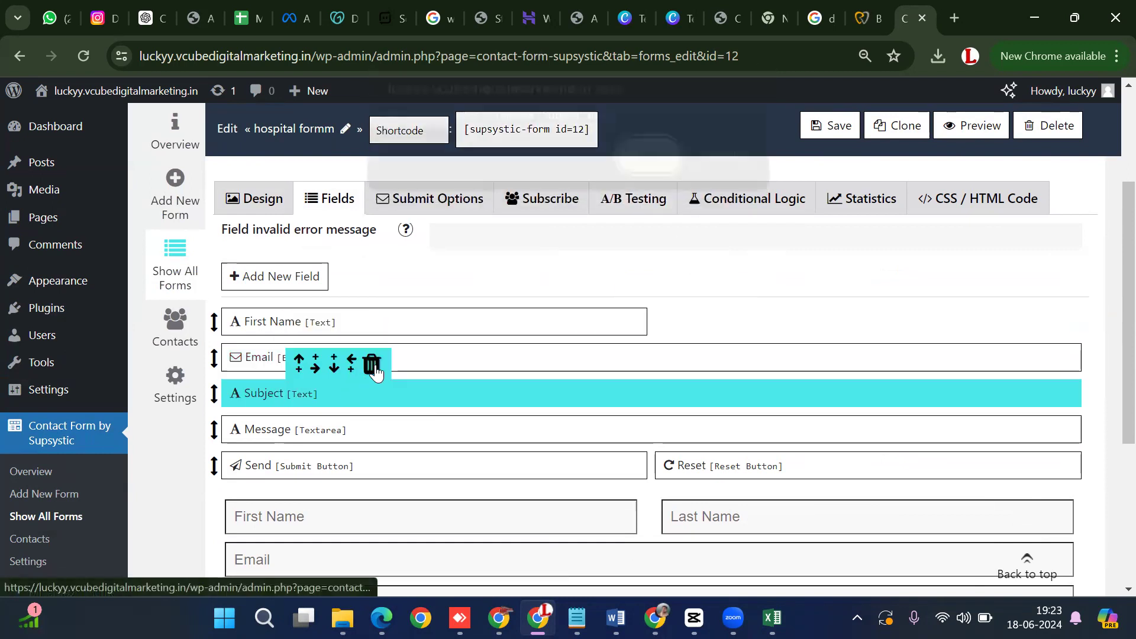
click(646, 166)
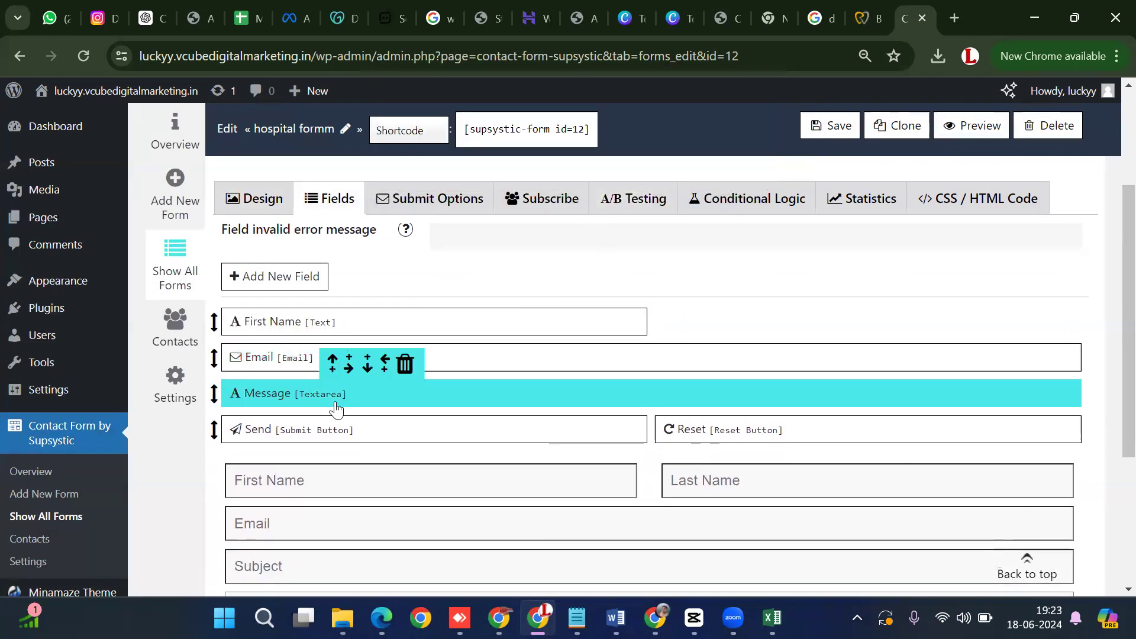
click(405, 364)
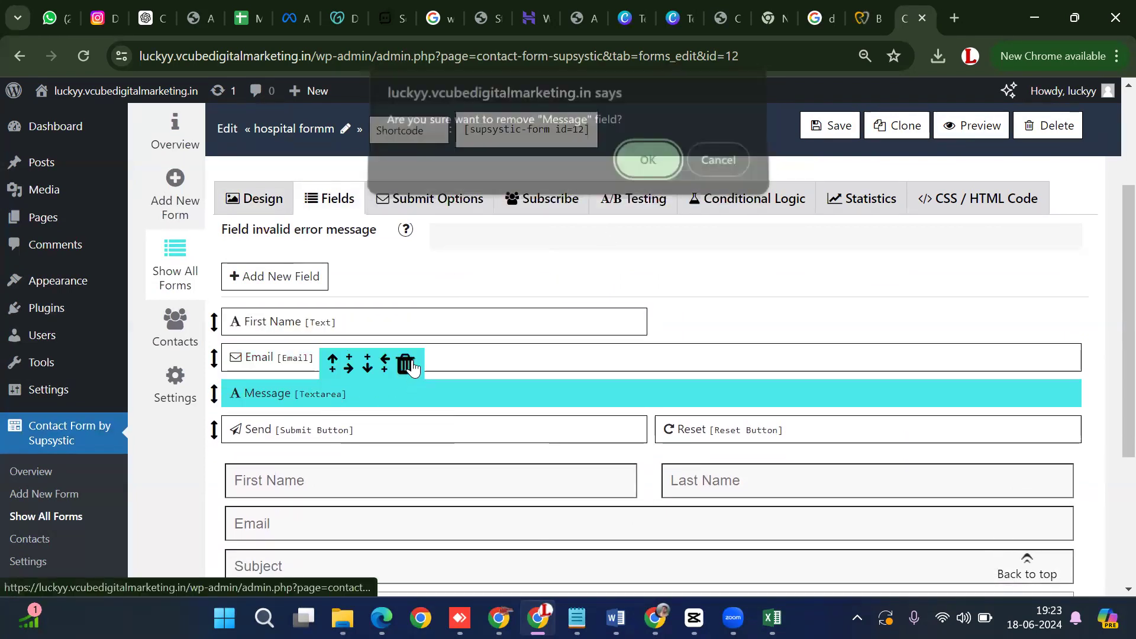
click(660, 166)
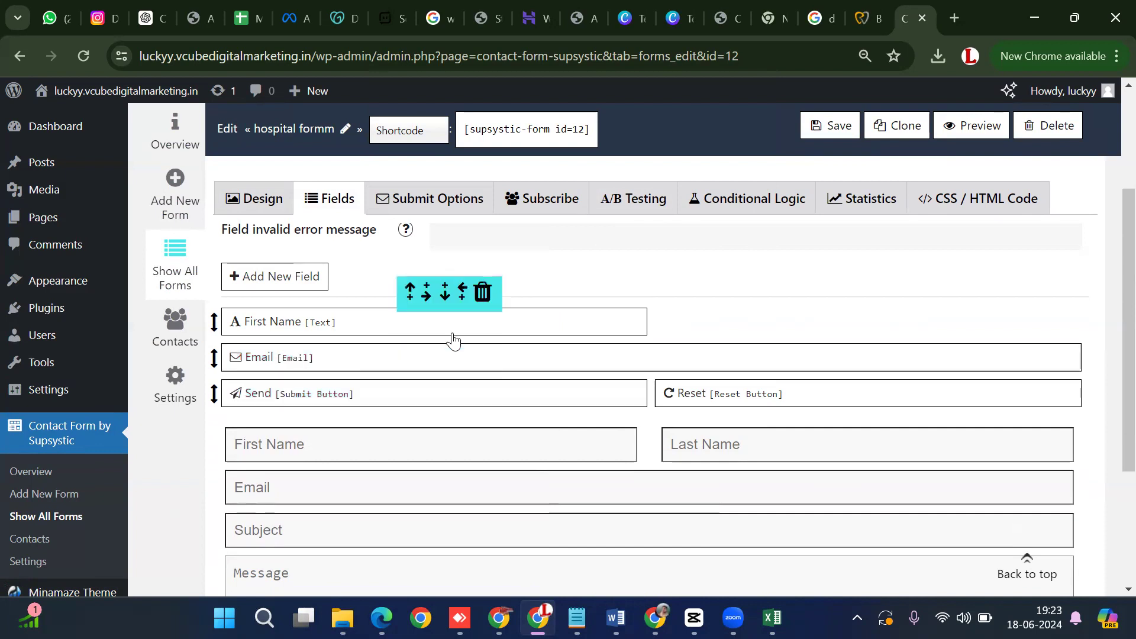
Add a new Number-type field to the form with the name "Number" and the placeholder "Number".
click(290, 282)
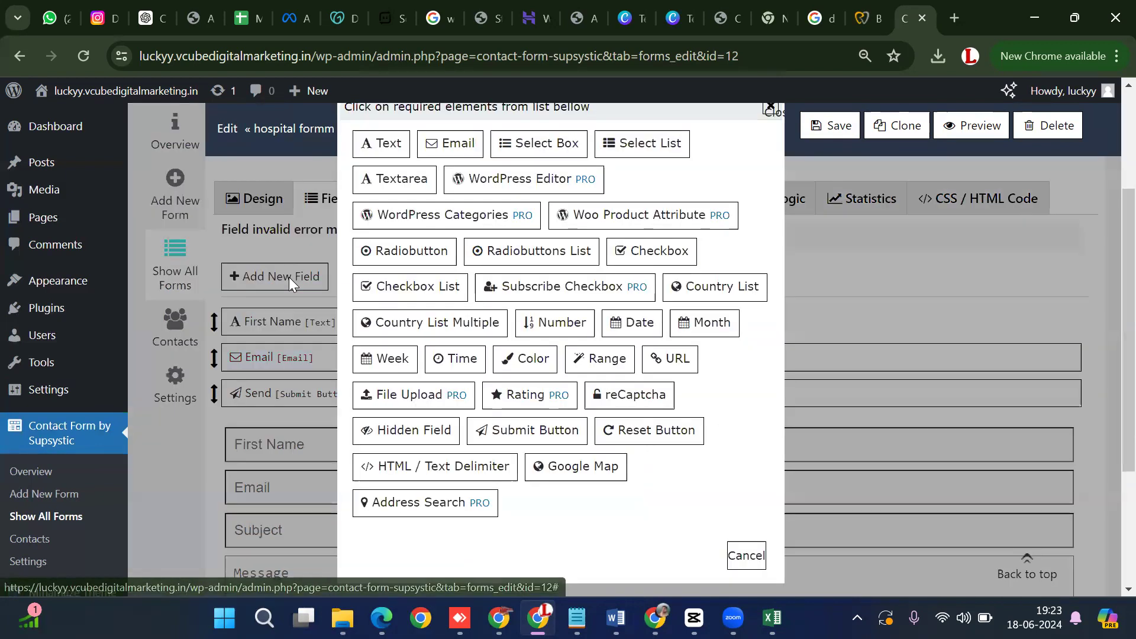
click(572, 329)
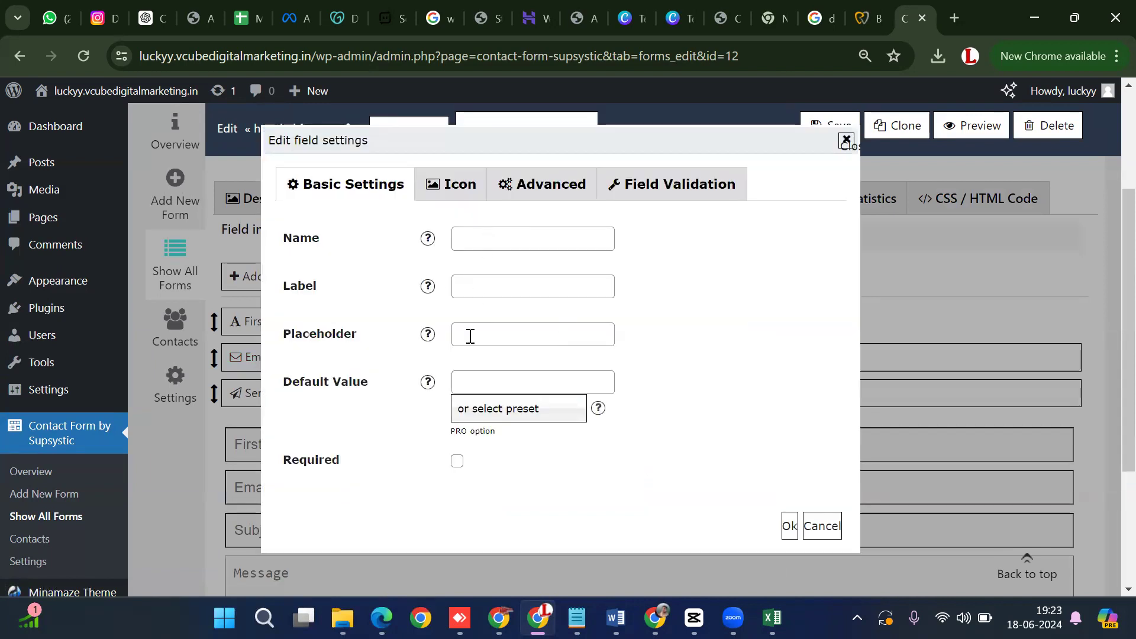
click(494, 240)
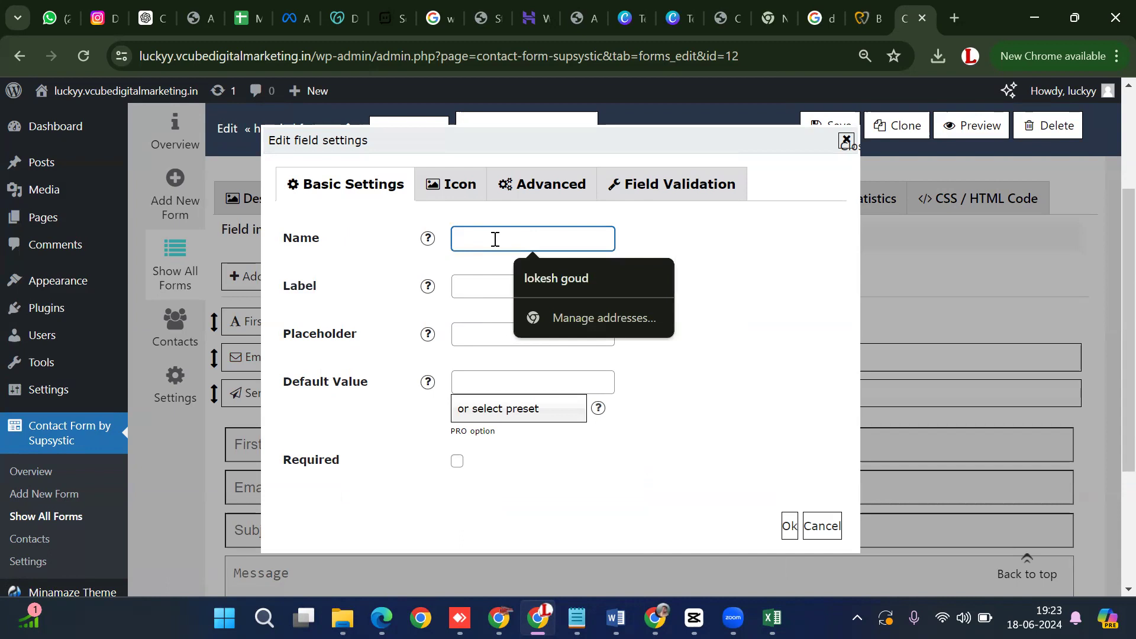
text(Number)
click(552, 328)
text(Number)
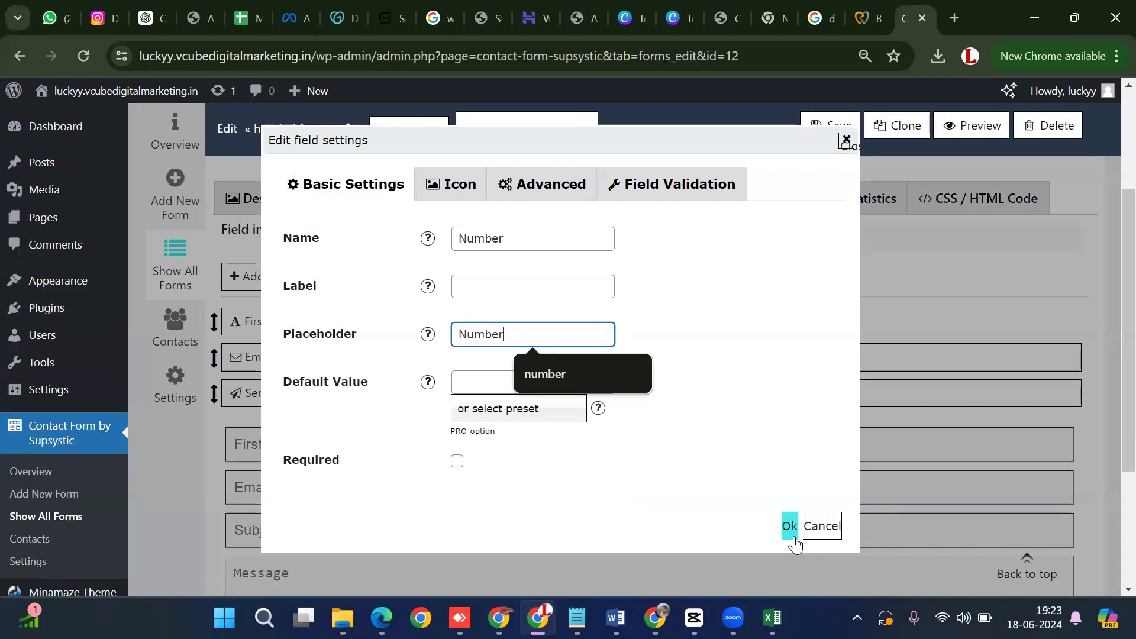
Clear the number field's placeholder and try to confirm the field settings with neither label nor placeholder.
double_click(505, 335)
key(BackSpace)
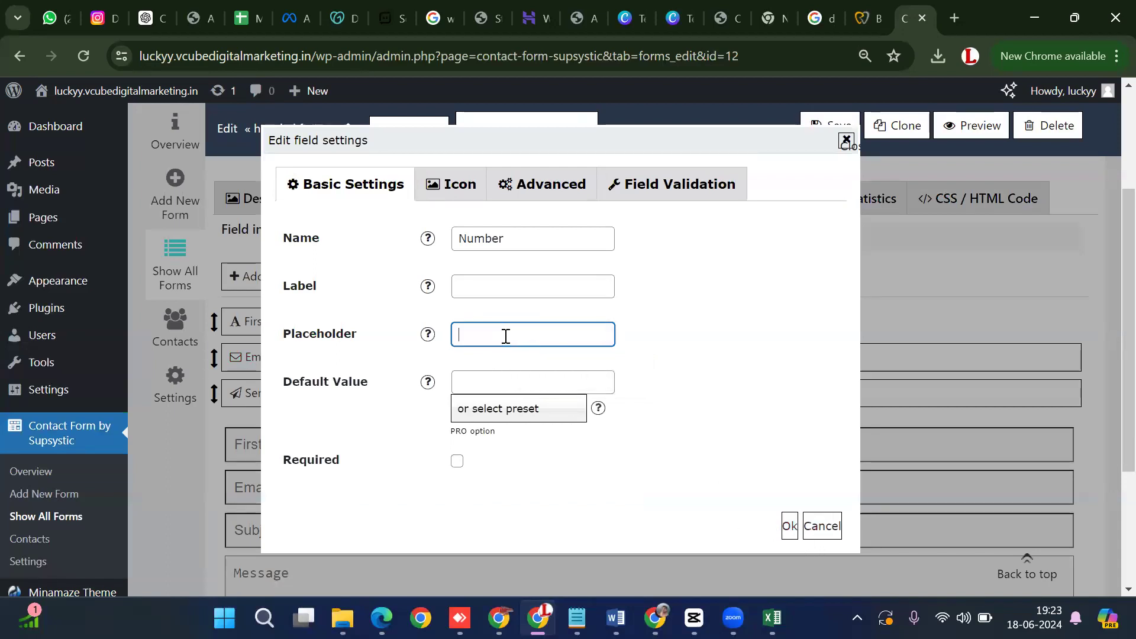
click(789, 526)
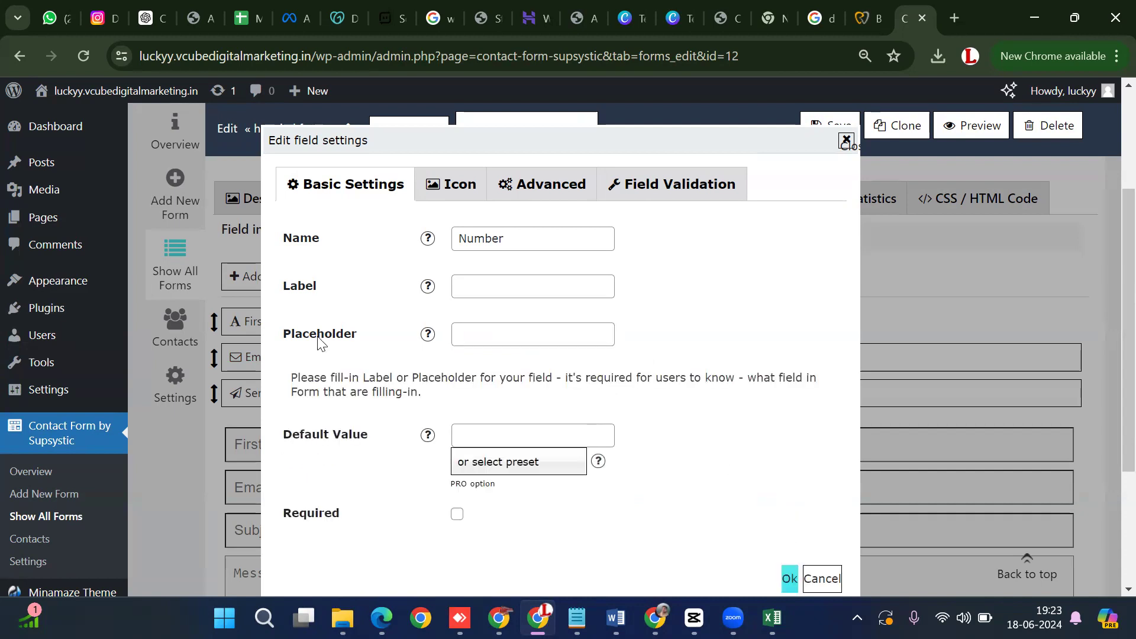
drag(297, 380, 544, 395)
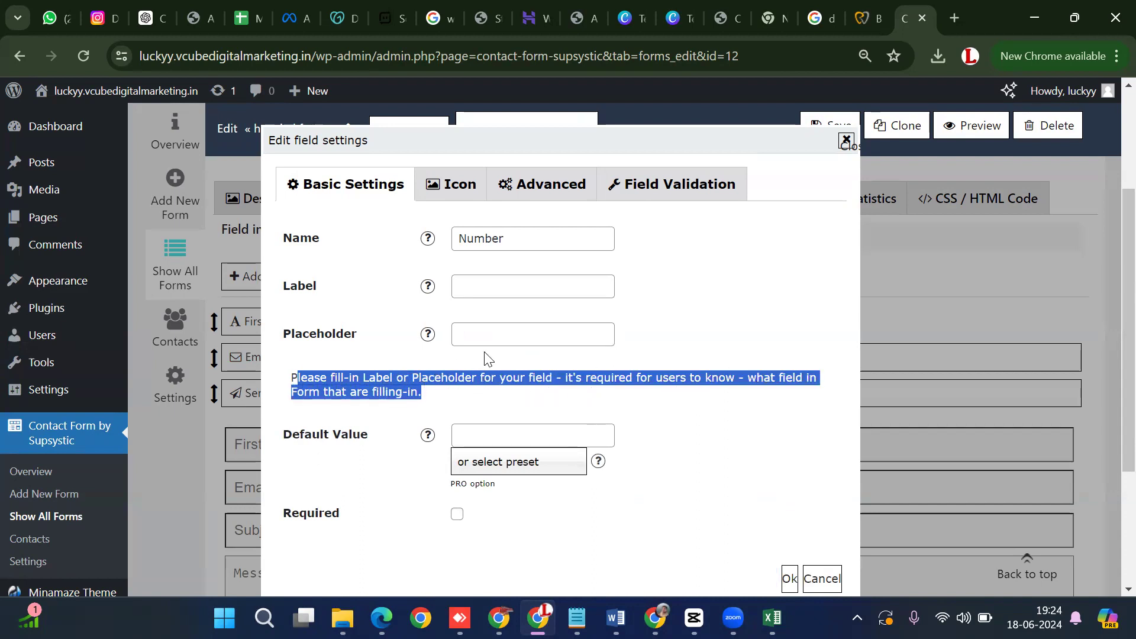
Set the number field's placeholder to "Number" and confirm the field settings.
click(550, 321)
click(537, 338)
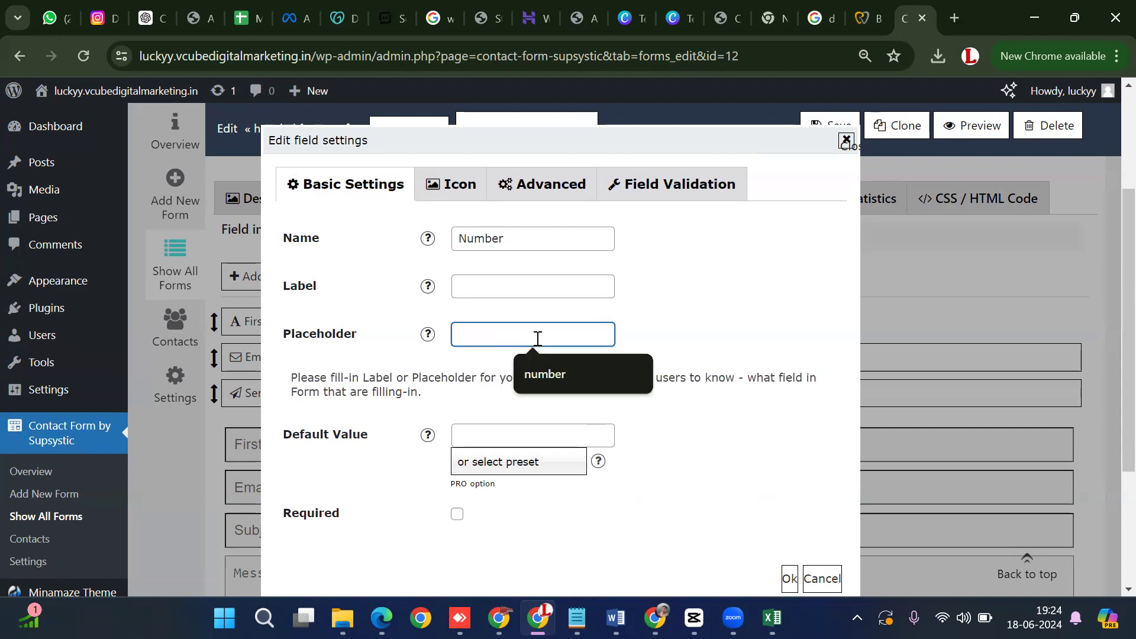
text(Number)
scroll(794, 538, down, 3)
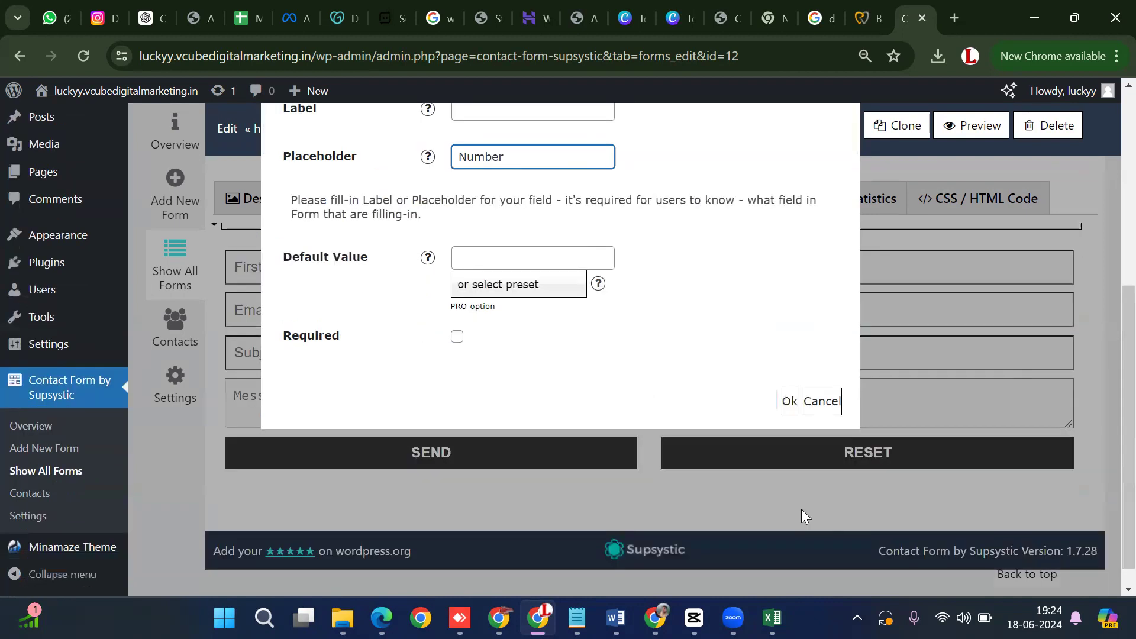
click(789, 400)
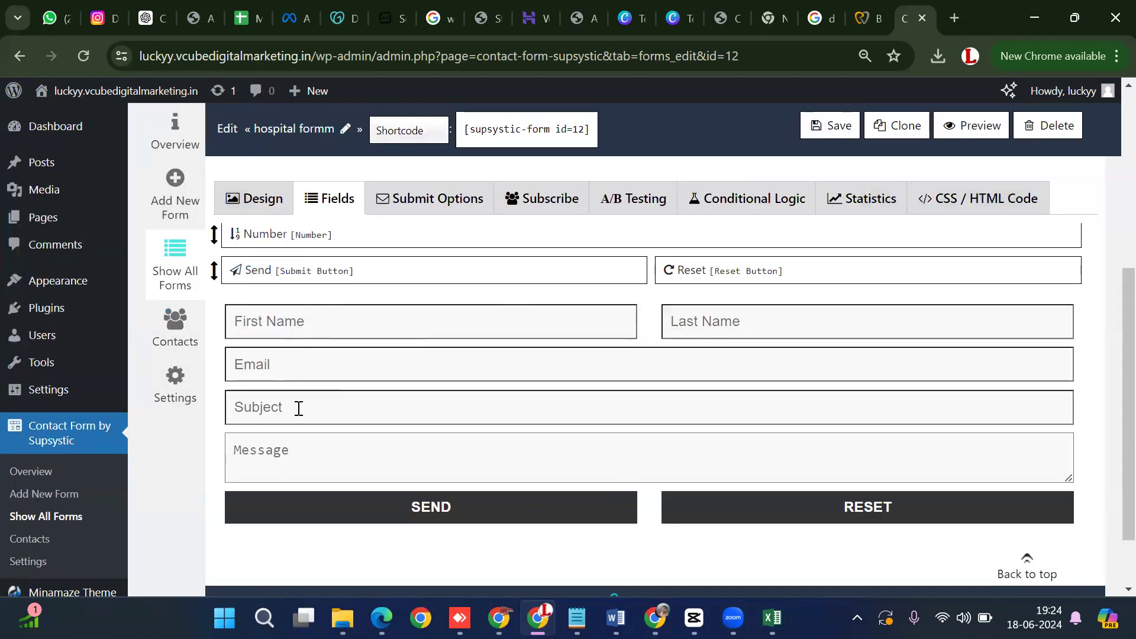
Save the hospital formm form and copy its shortcode.
scroll(297, 414, down, 1)
scroll(284, 426, up, 4)
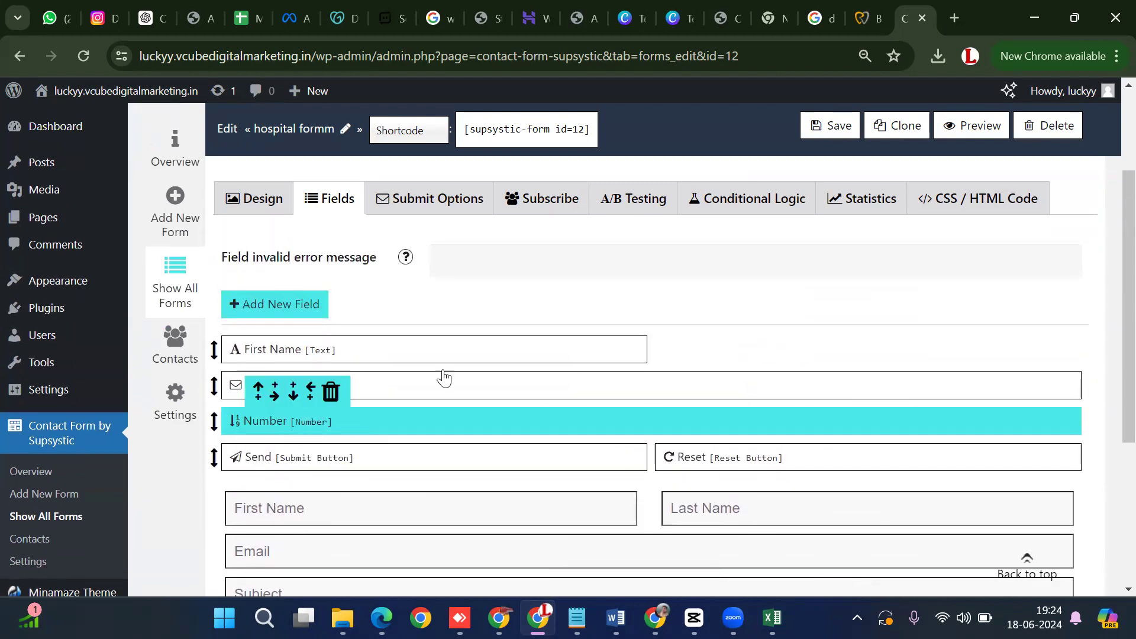
click(829, 127)
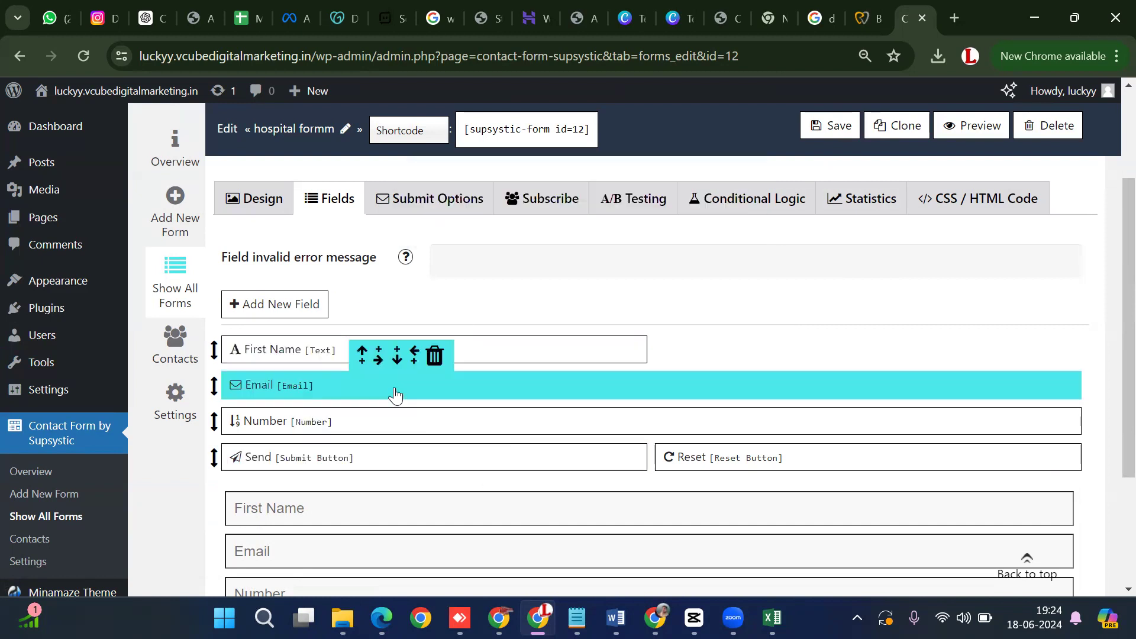
click(827, 127)
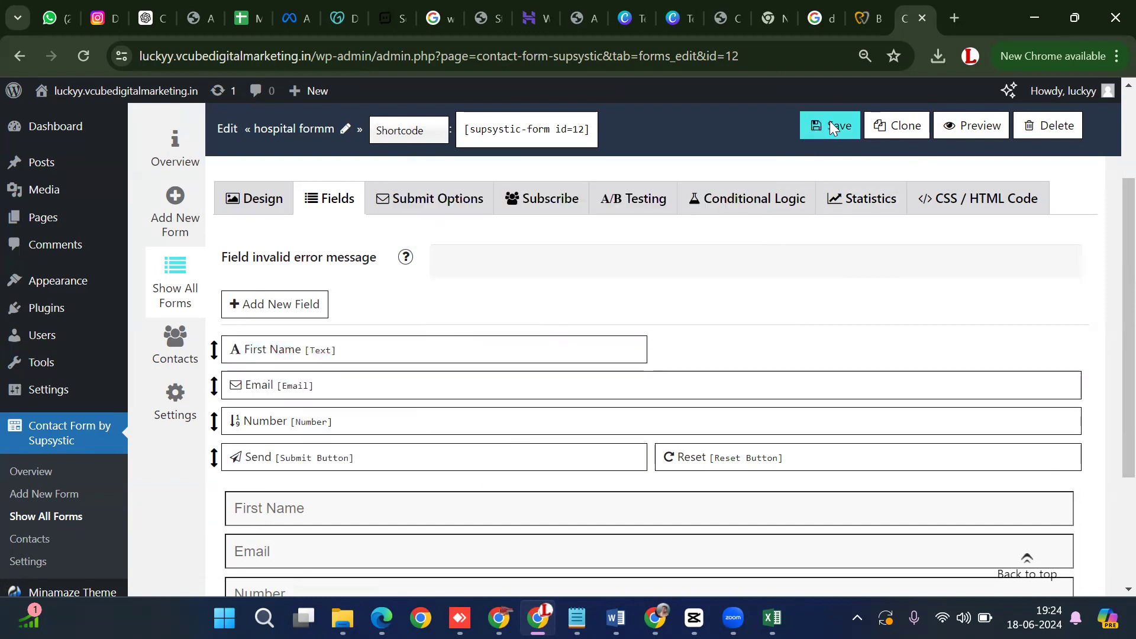
click(521, 131)
right_click(521, 131)
click(566, 148)
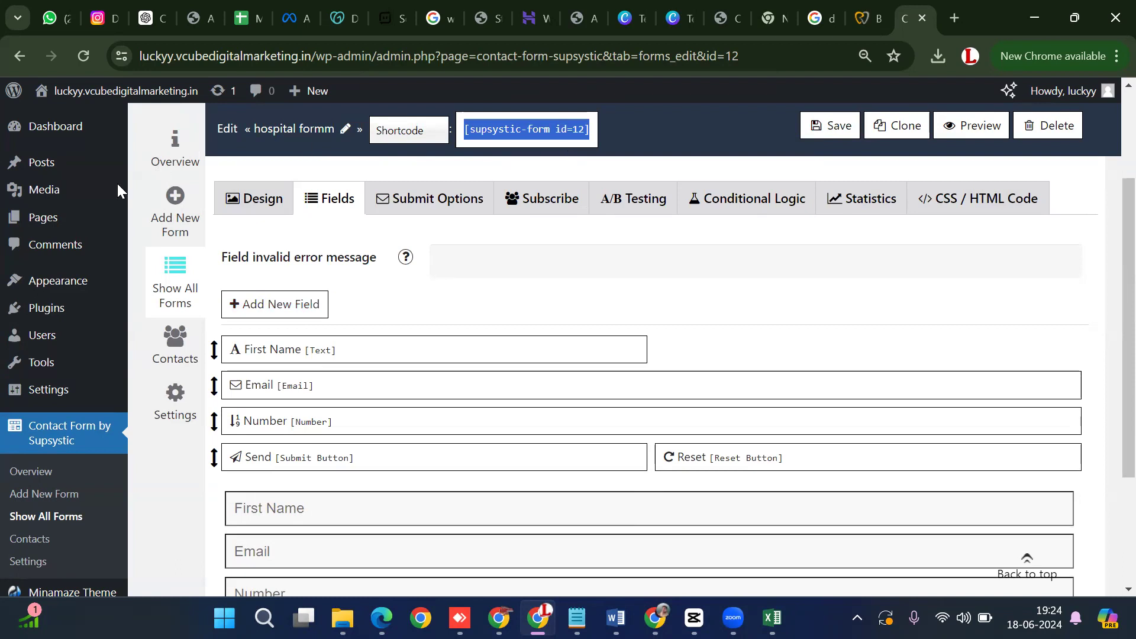
Open the Contact Us page for editing from the site's page list.
click(59, 217)
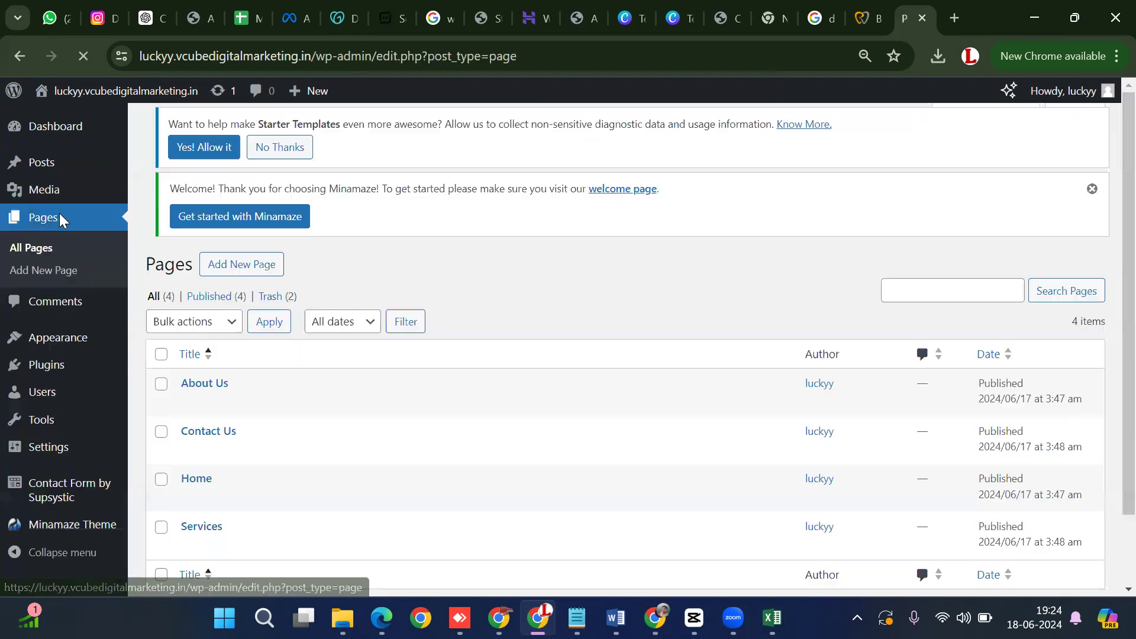
scroll(184, 381, down, 3)
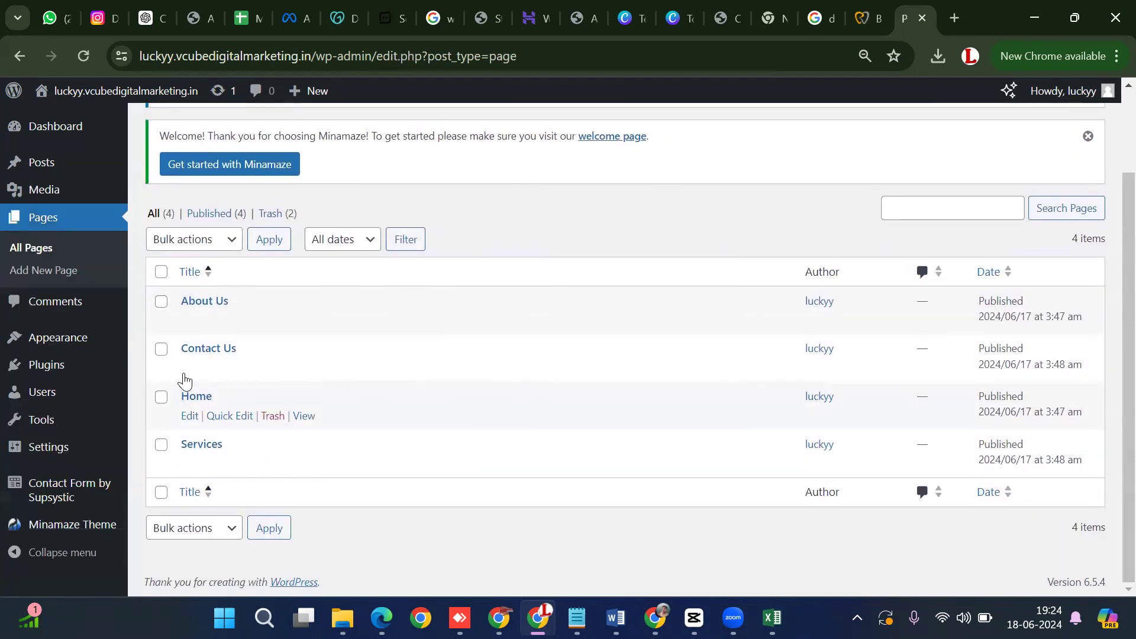
click(208, 351)
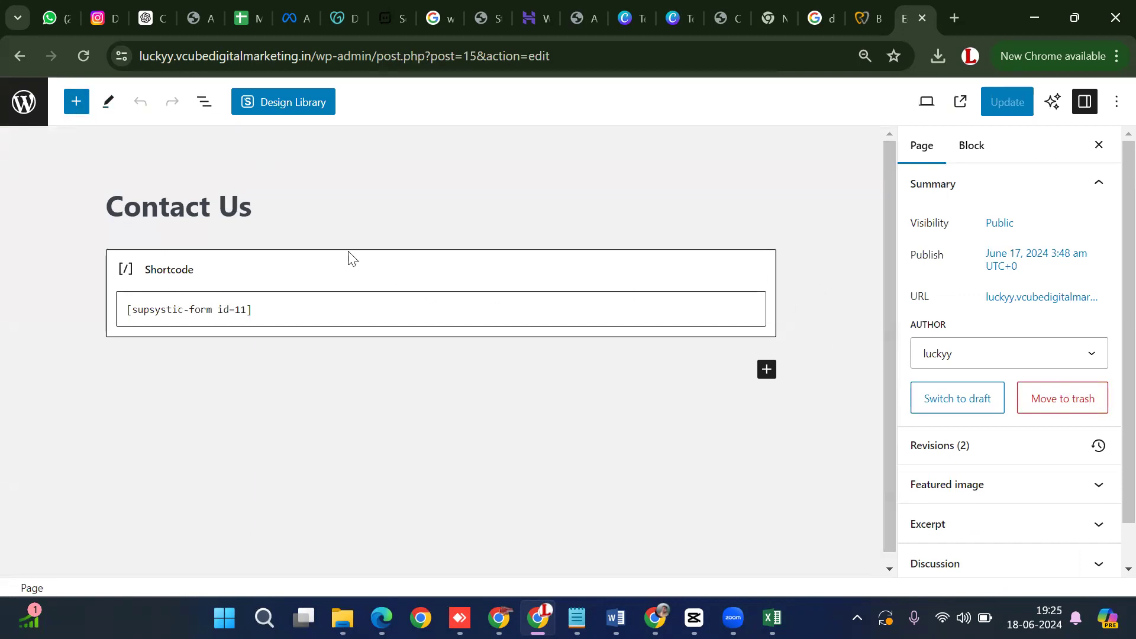
Replace the Contact Us page's old shortcode block with [supsystic-form id=12] and update the page.
click(628, 314)
click(76, 271)
click(165, 275)
click(171, 231)
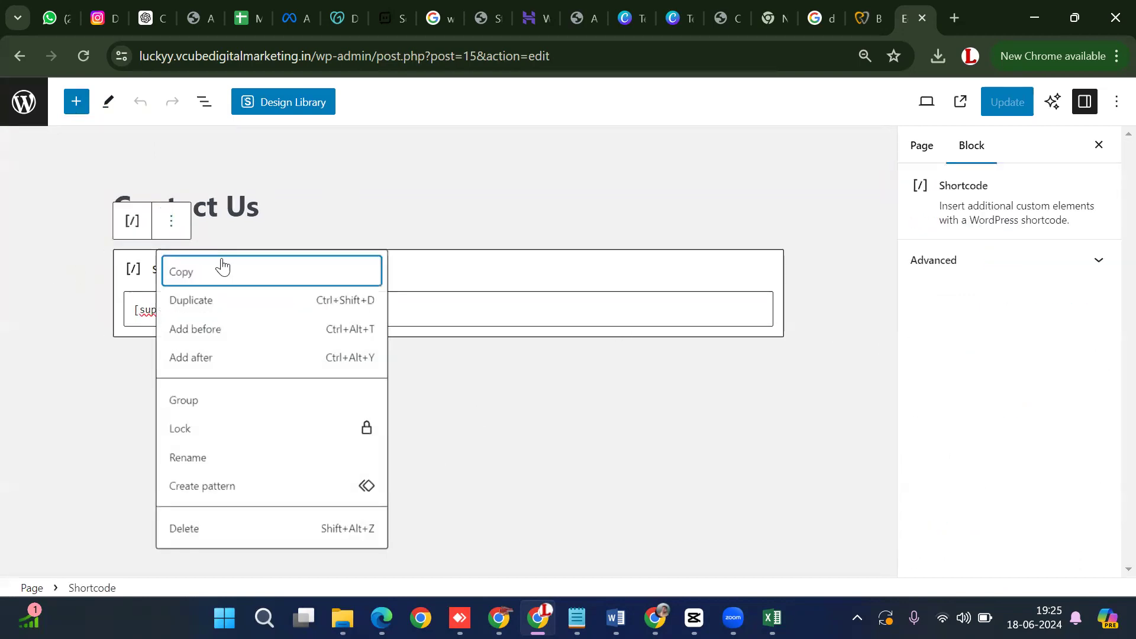
click(214, 526)
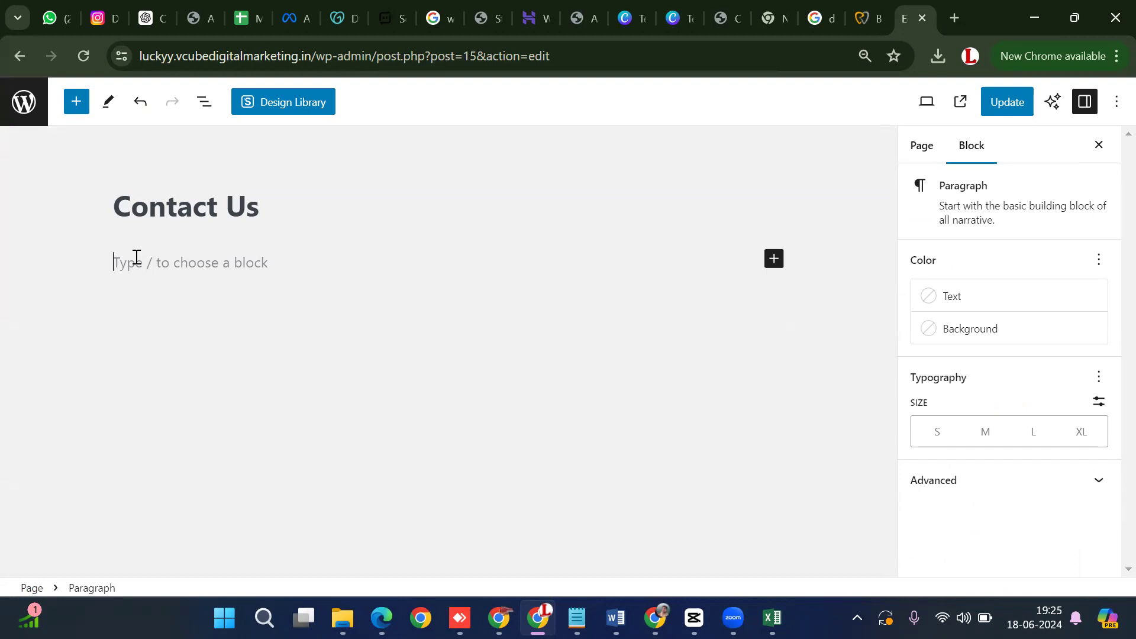
key(ctrl+z)
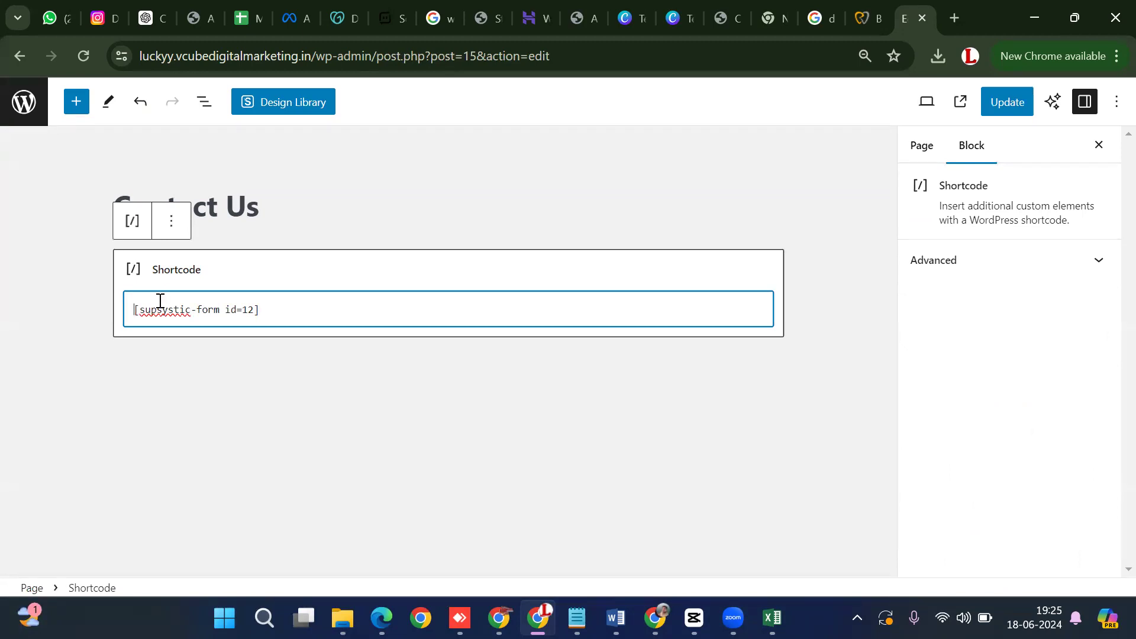
click(1007, 106)
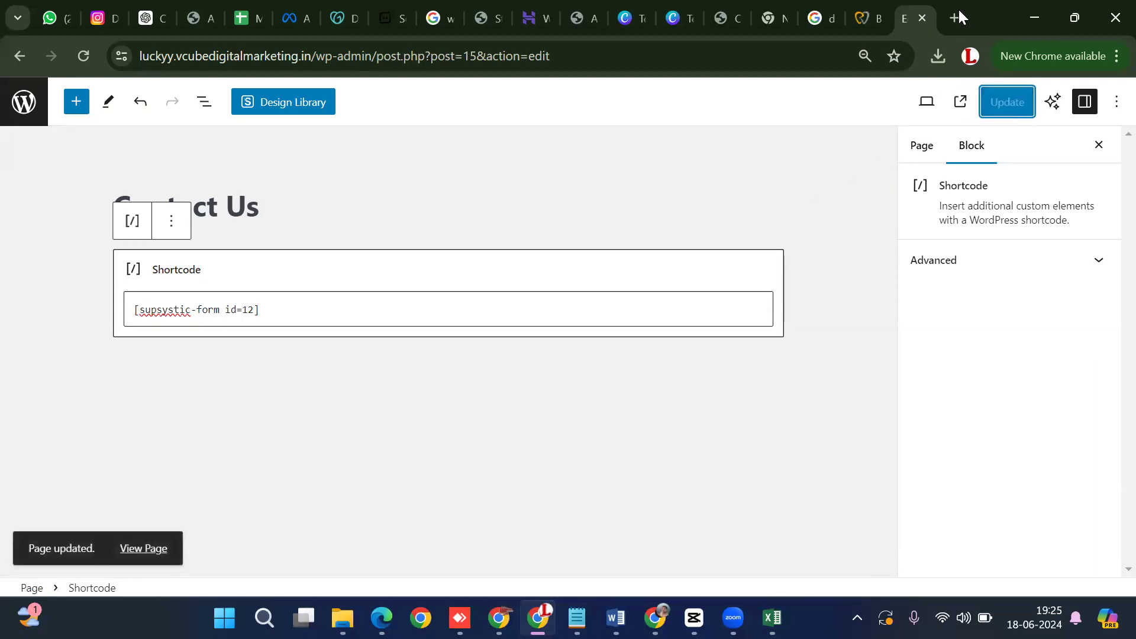
Open luckyy.vcubedigitalmarketing.in in a new browser tab and view the form on its Contact Us page.
key(ctrl+t)
text(luckyy.vcubedigitalmarketing.in)
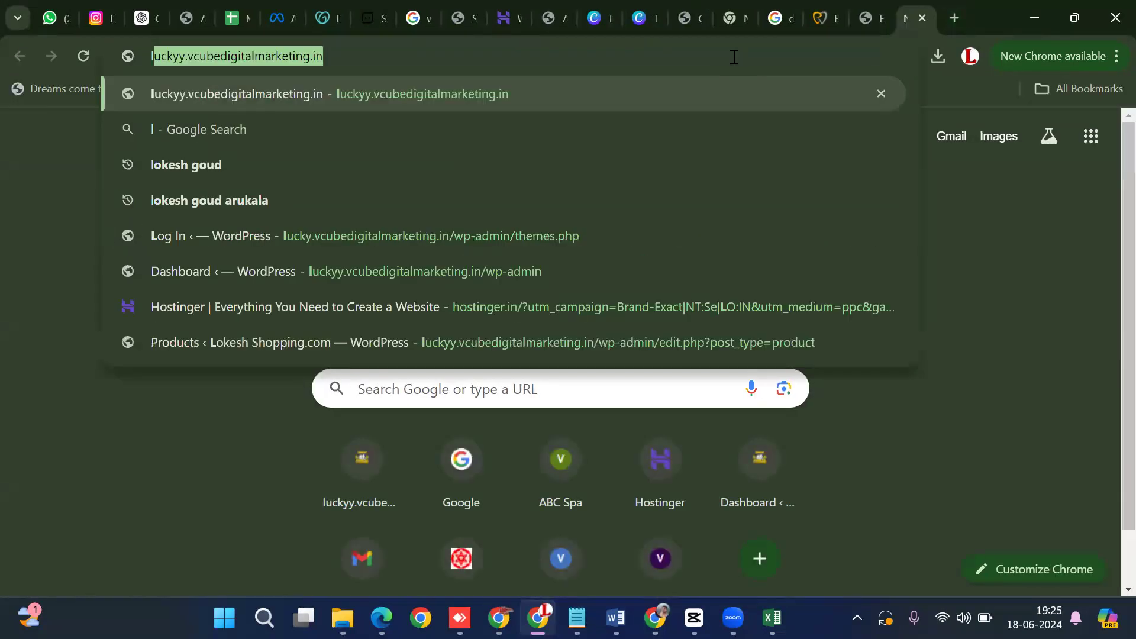
key(Return)
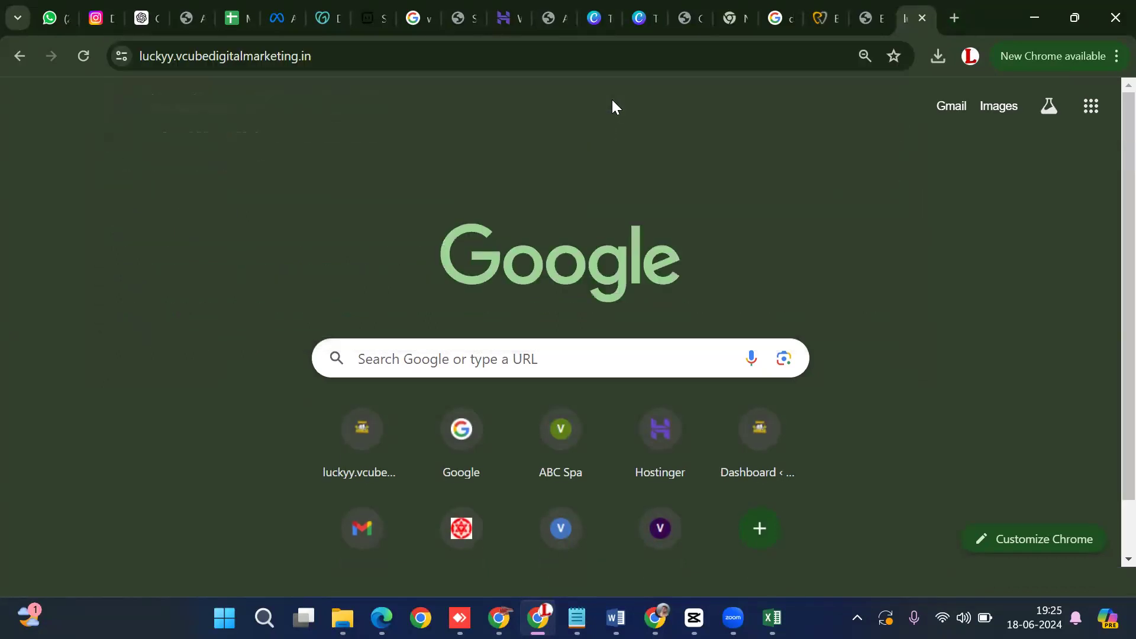
click(992, 140)
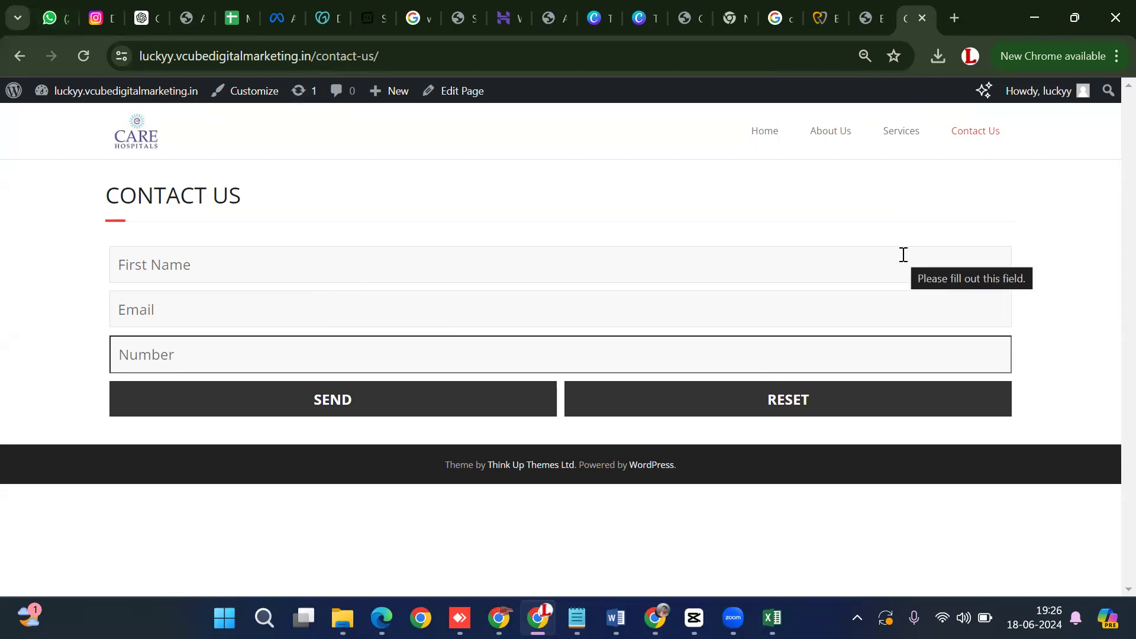
Return to the WordPress admin and open the page for adding new plugins.
click(871, 11)
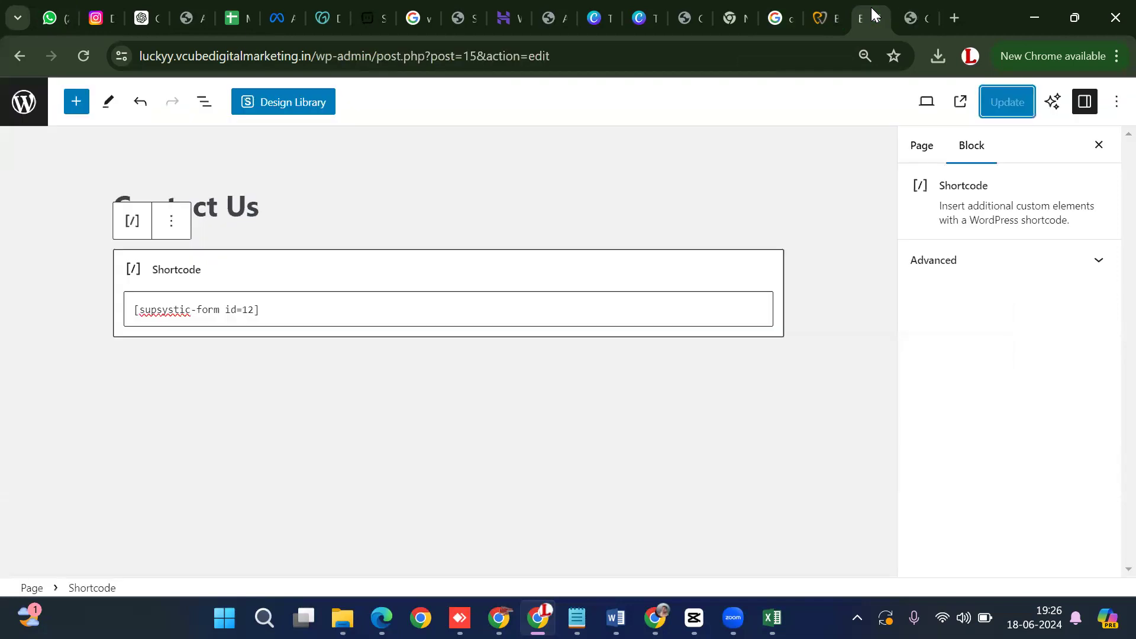
click(12, 110)
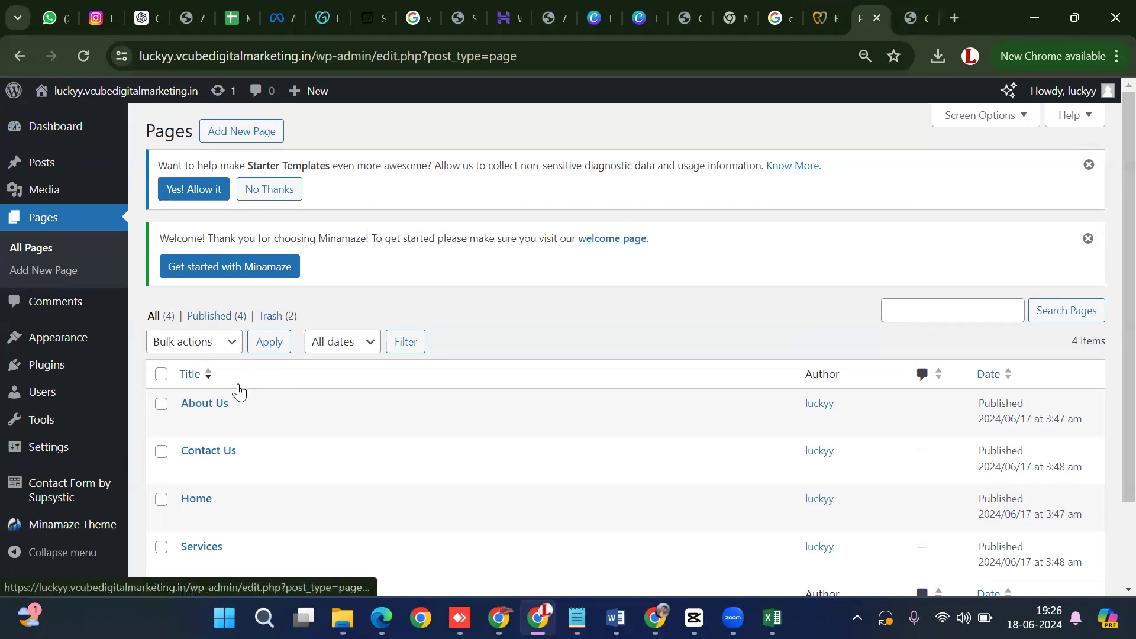
mouse_move(198, 406)
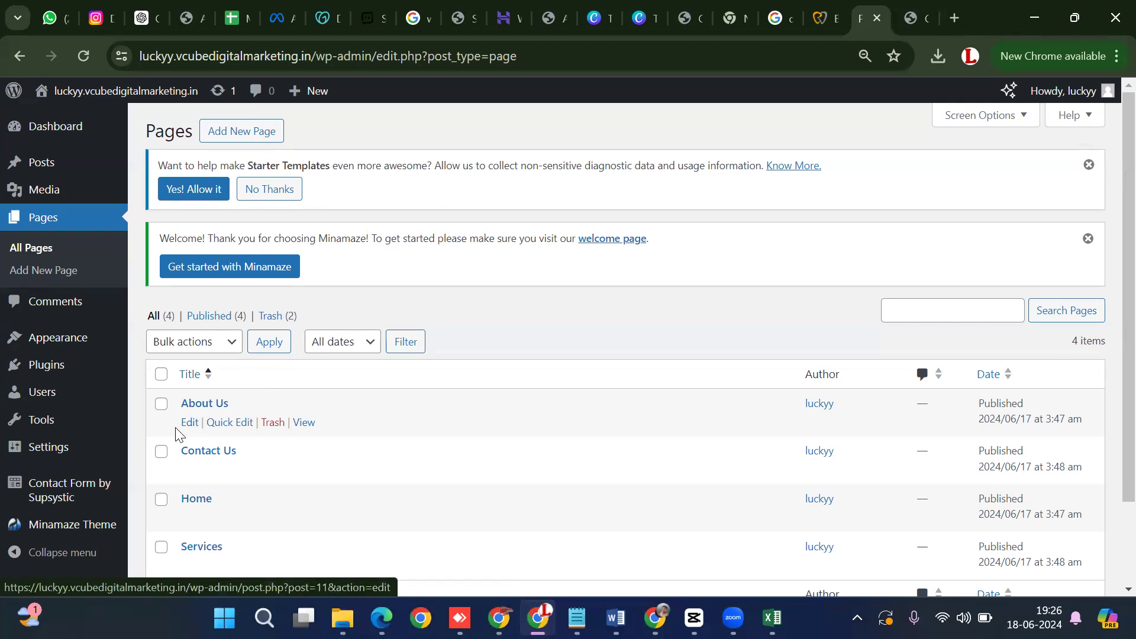
mouse_move(172, 444)
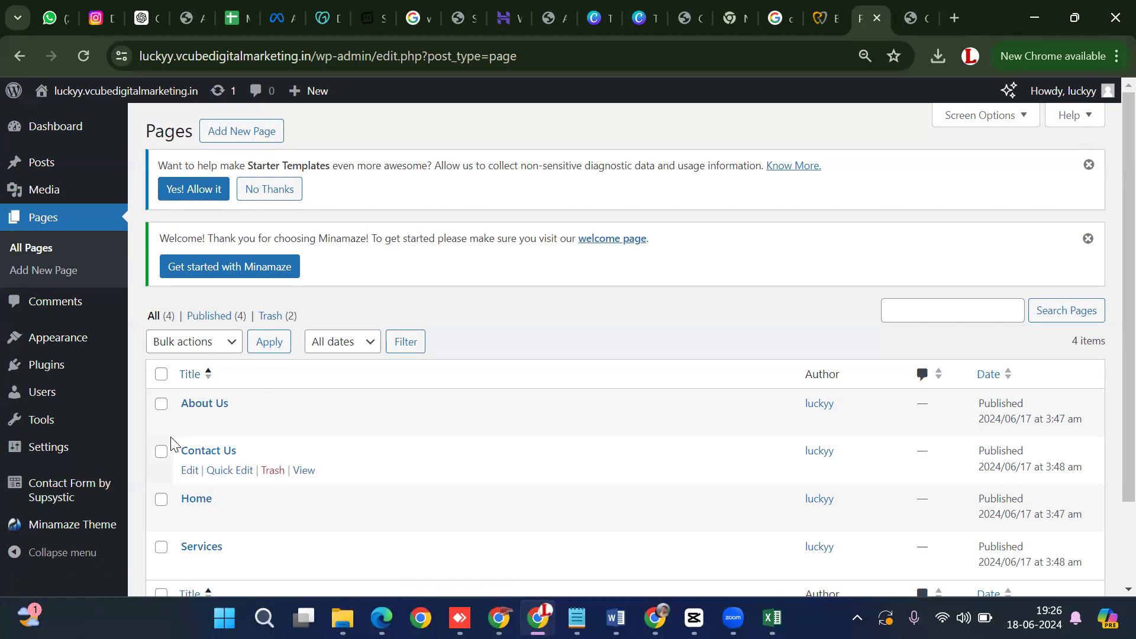
click(44, 374)
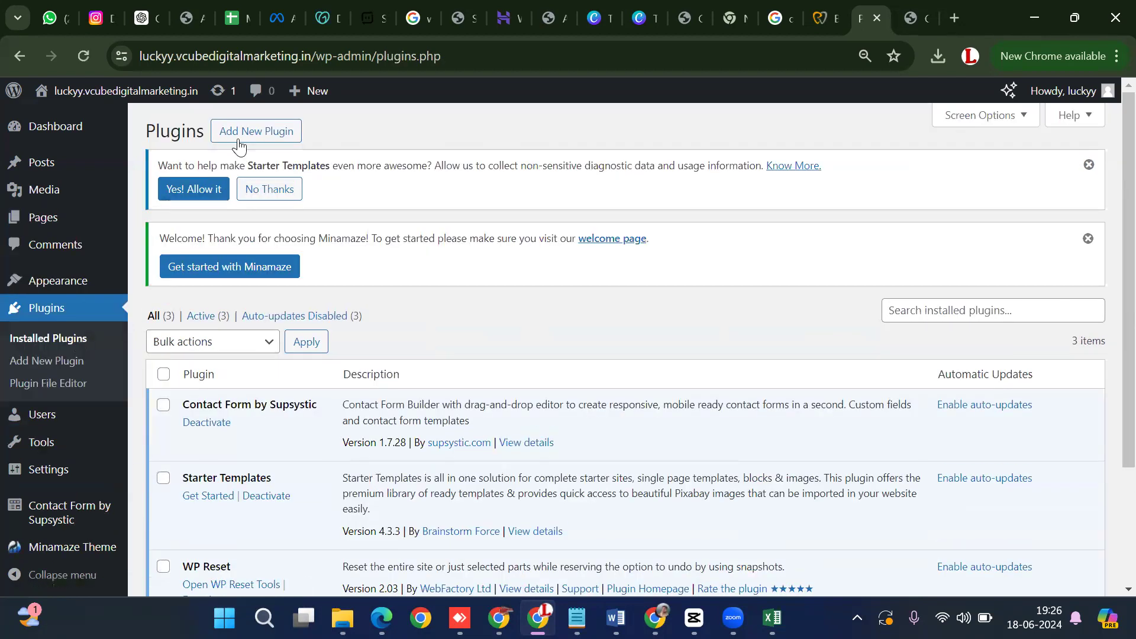
click(258, 129)
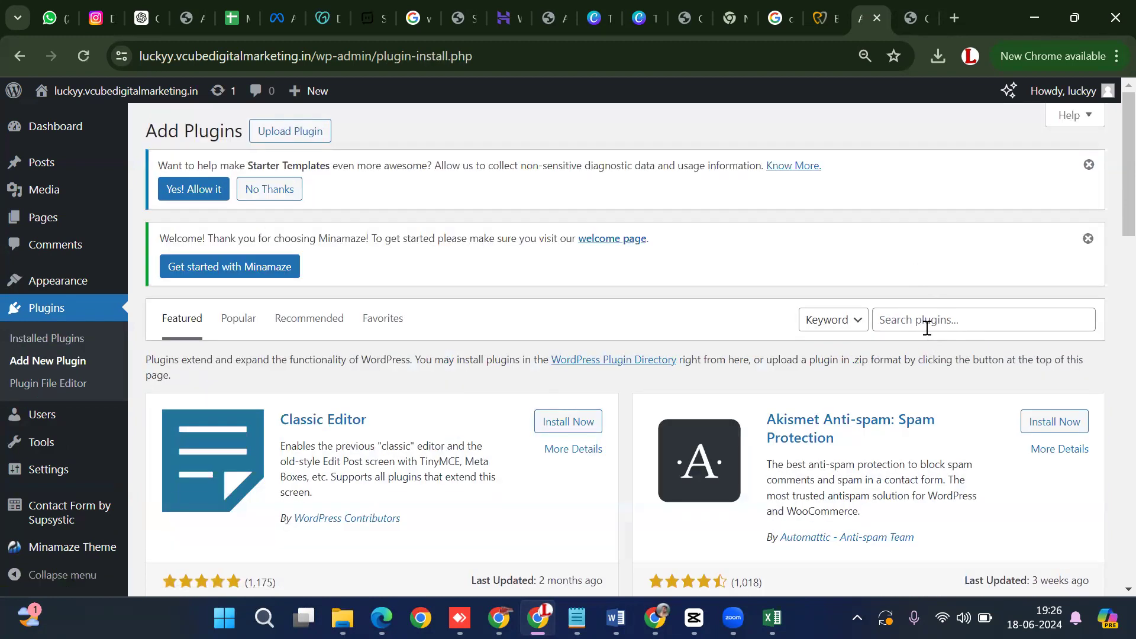
Search the plugin directory for "whatsapp" and install Click to Chat – HoliThemes.
click(940, 320)
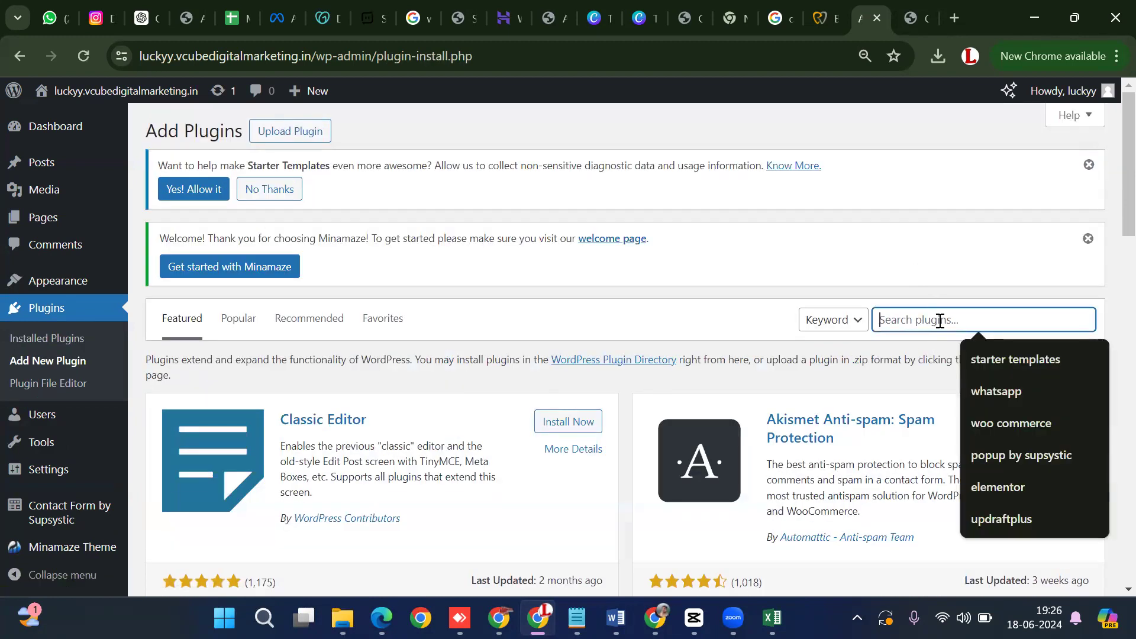
text(whats)
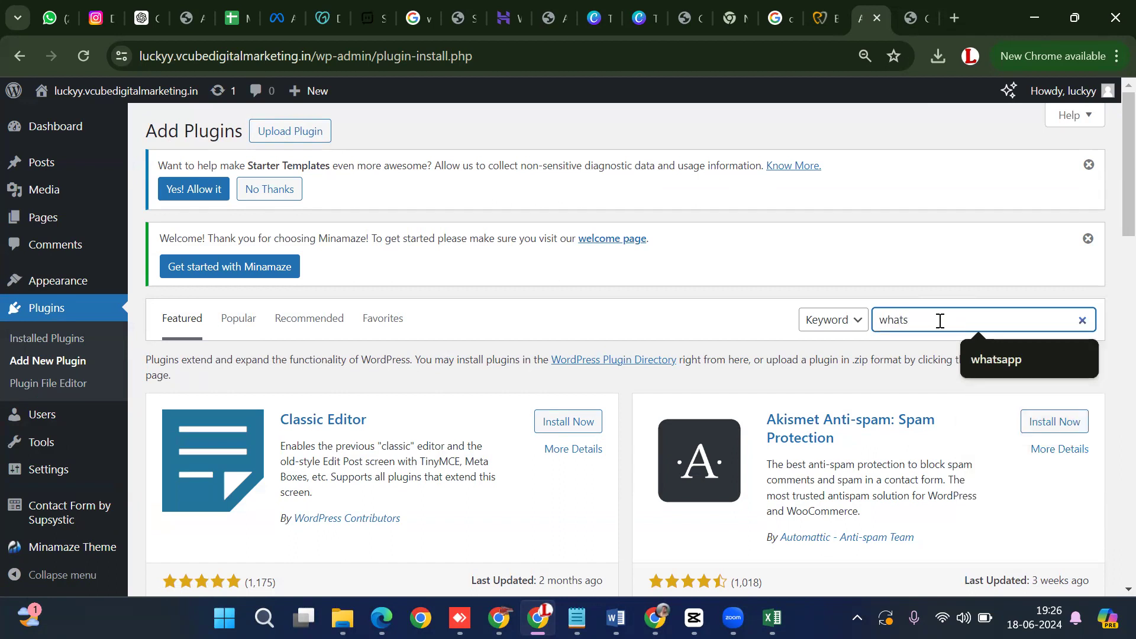
text(app)
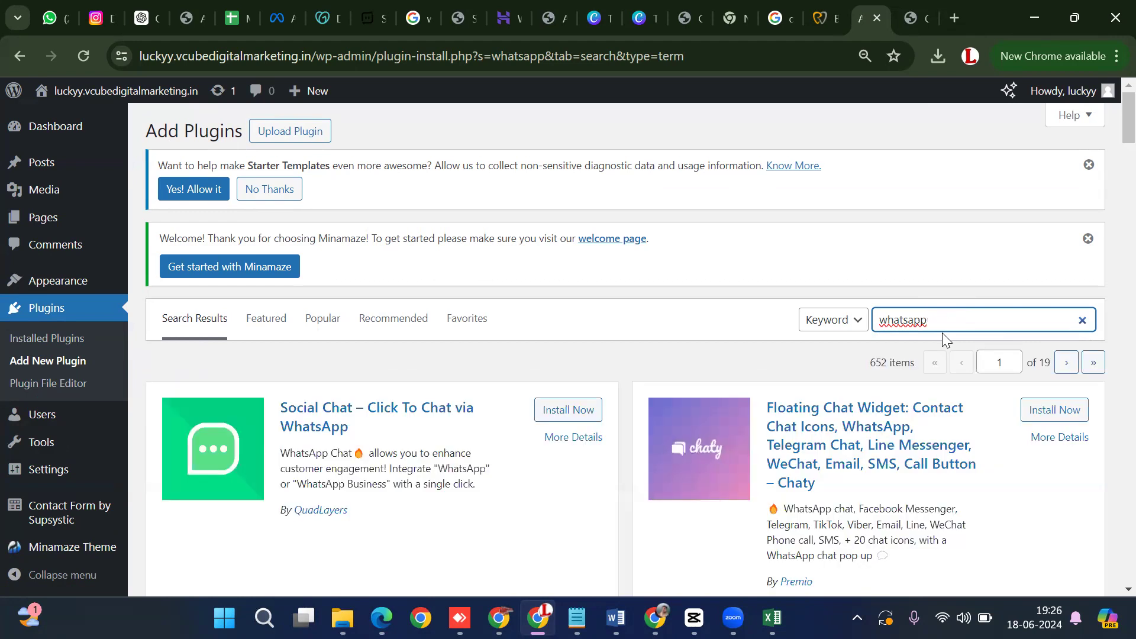
scroll(733, 483, down, 5)
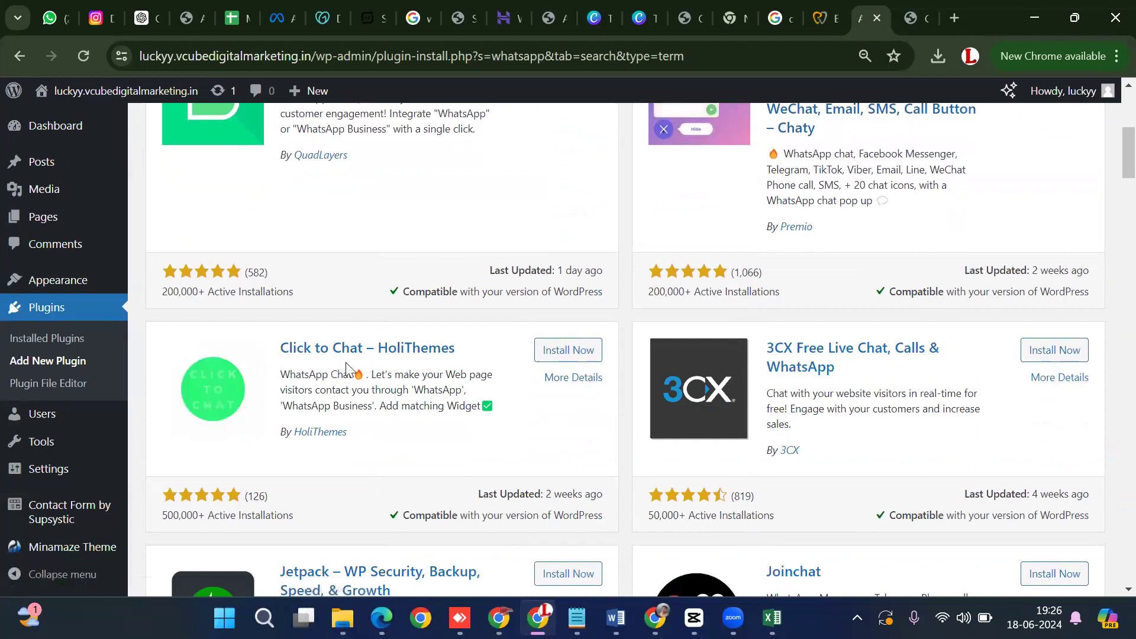
click(540, 355)
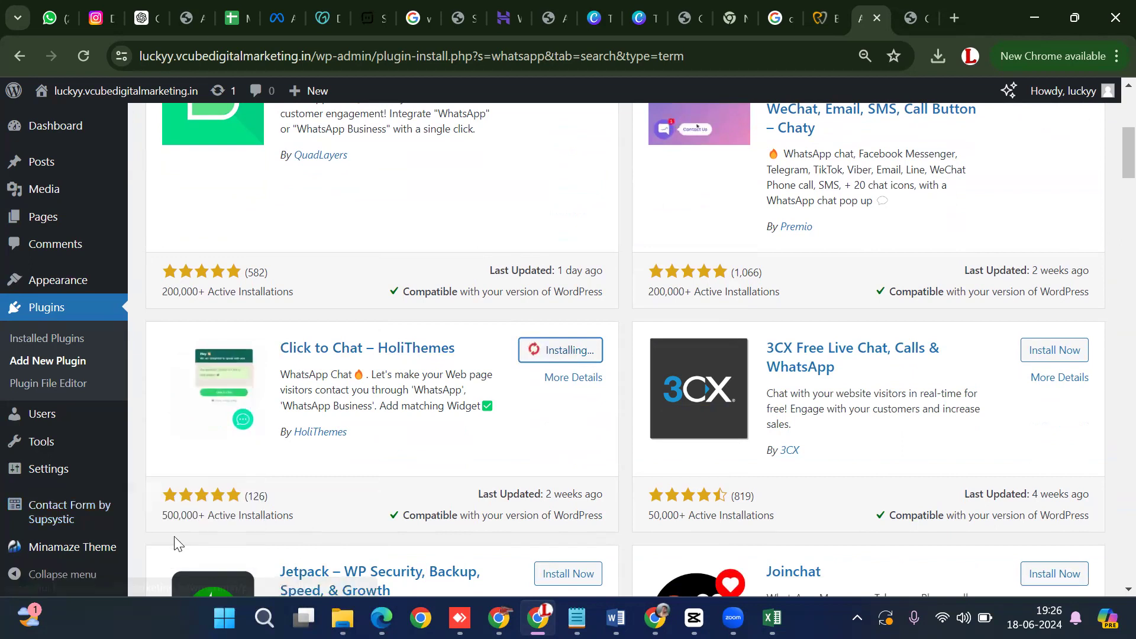
Activate the installed Click to Chat plugin and open its chat settings page.
drag(162, 516, 534, 414)
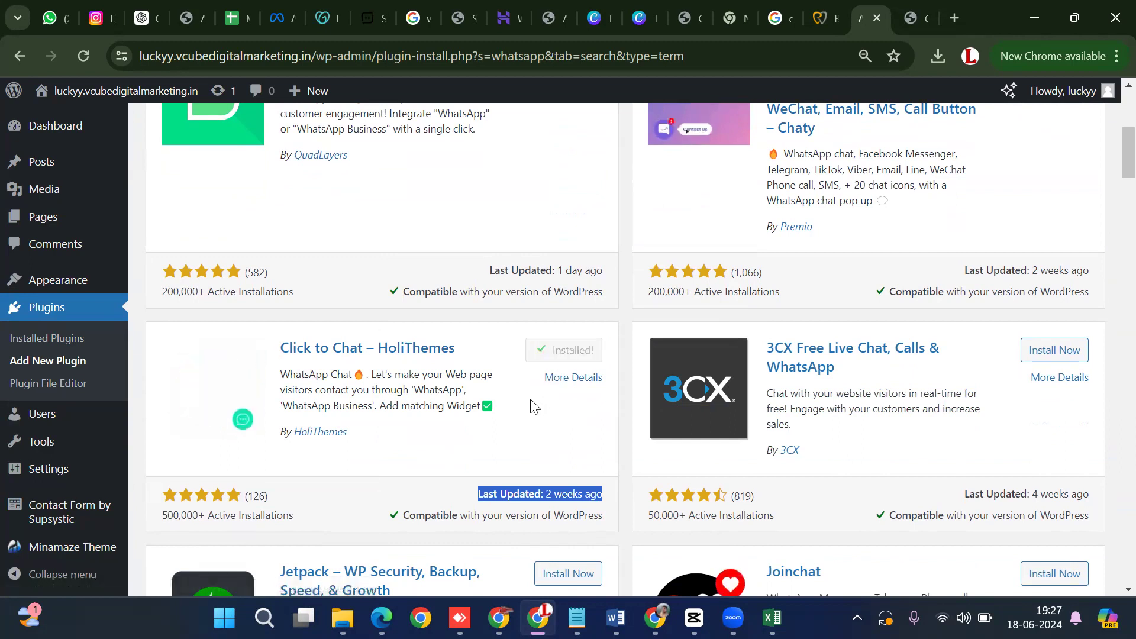
click(569, 354)
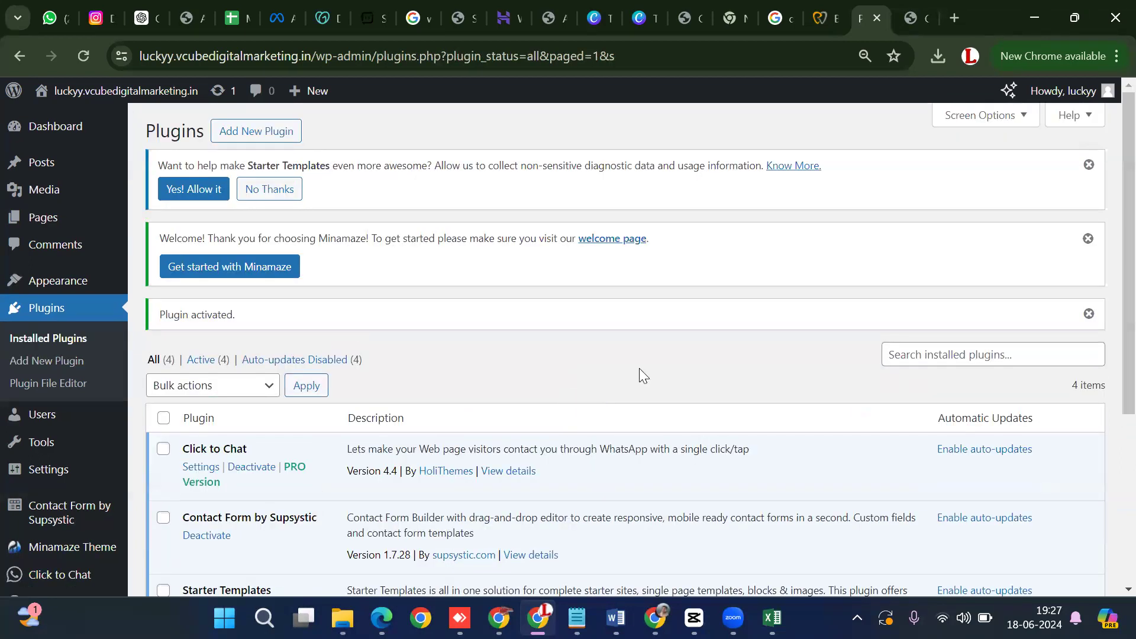
scroll(639, 373, down, 5)
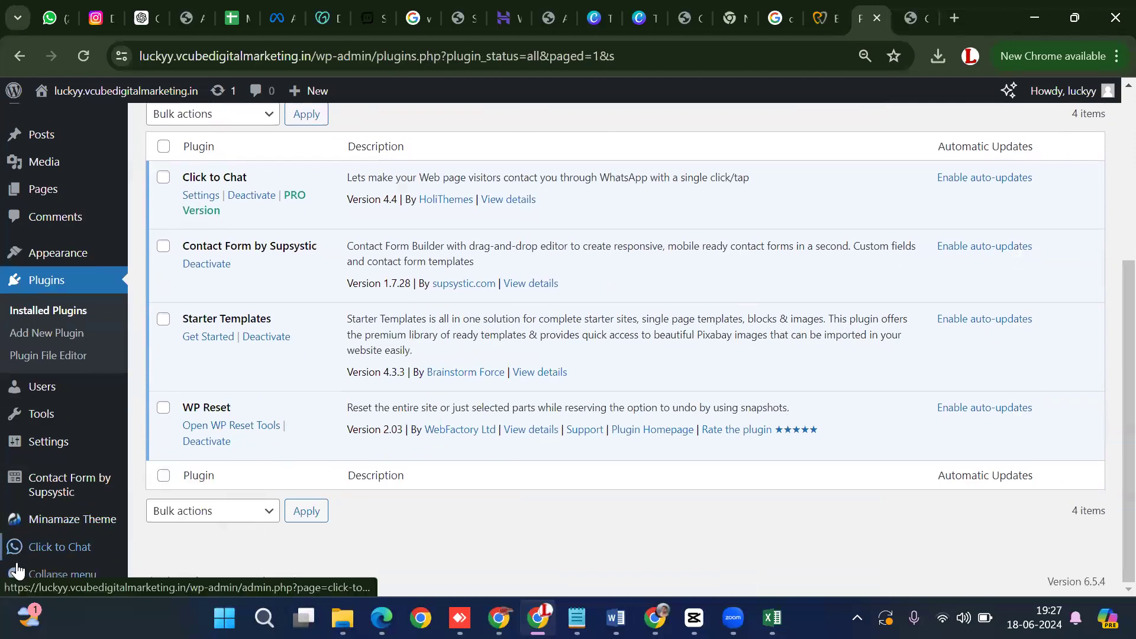
mouse_move(57, 556)
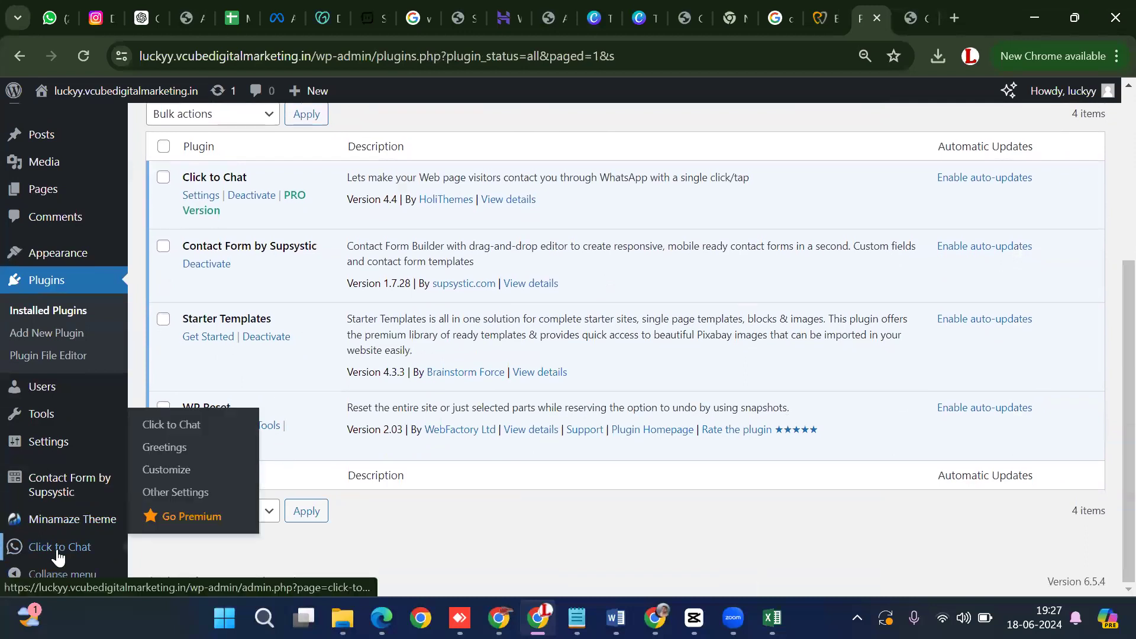
click(93, 551)
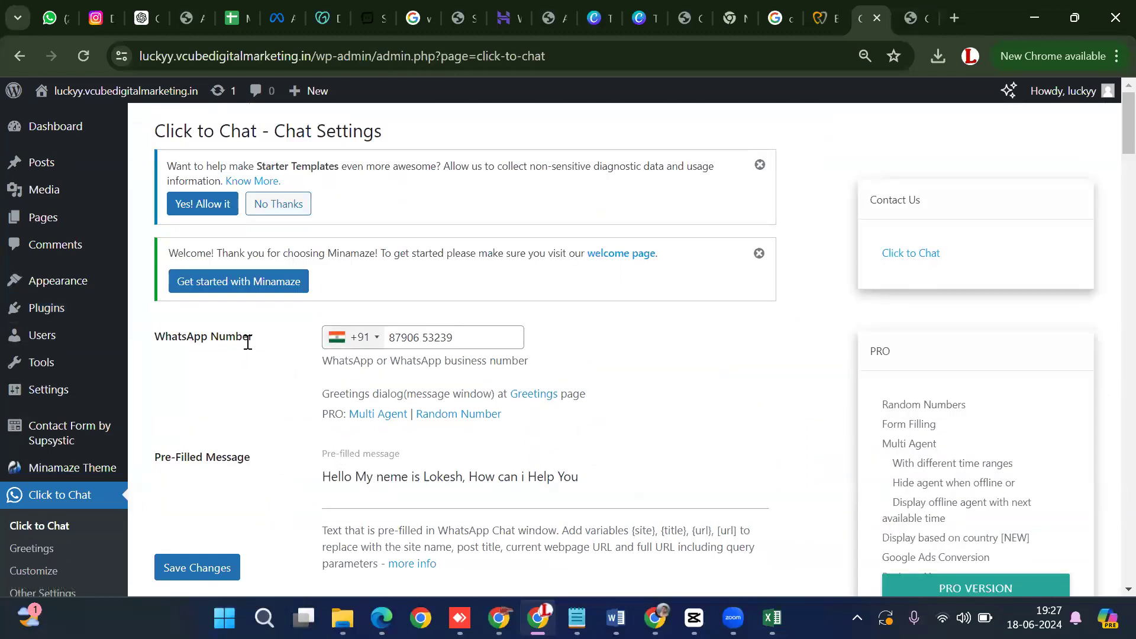
Replace the WhatsApp number in the chat settings with a different phone number under the +91 country code.
click(461, 331)
key(ctrl+a)
key(BackSpace)
text(87567 767)
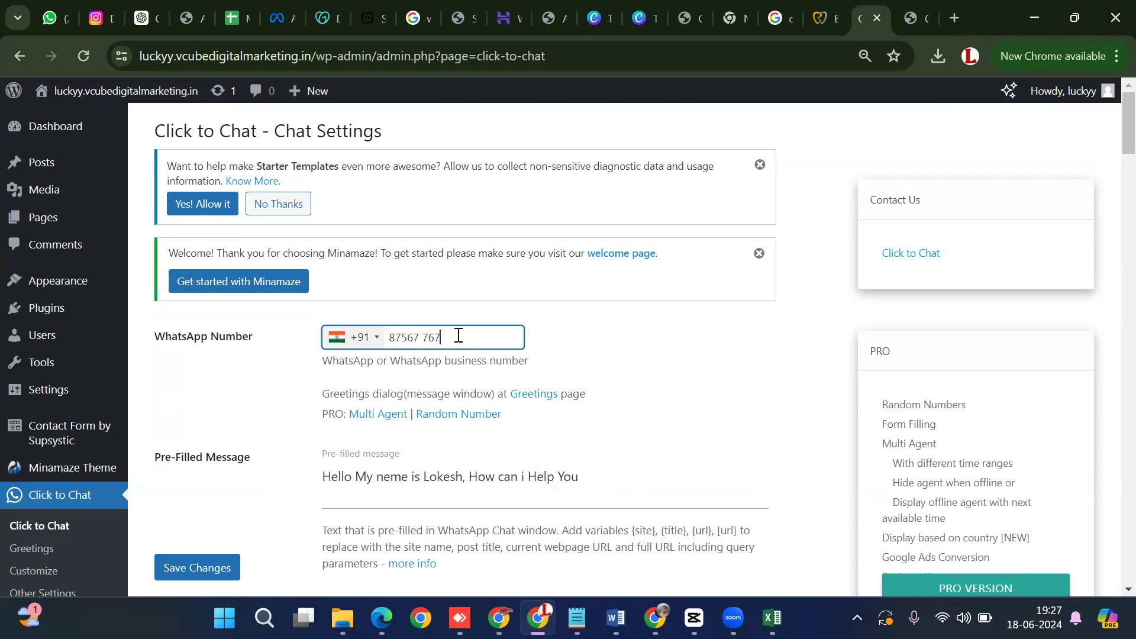
Replace the pre-filled message with a short greeting that says hello, gives the agent's first name and ends with "How can i help".
scroll(414, 332, down, 3)
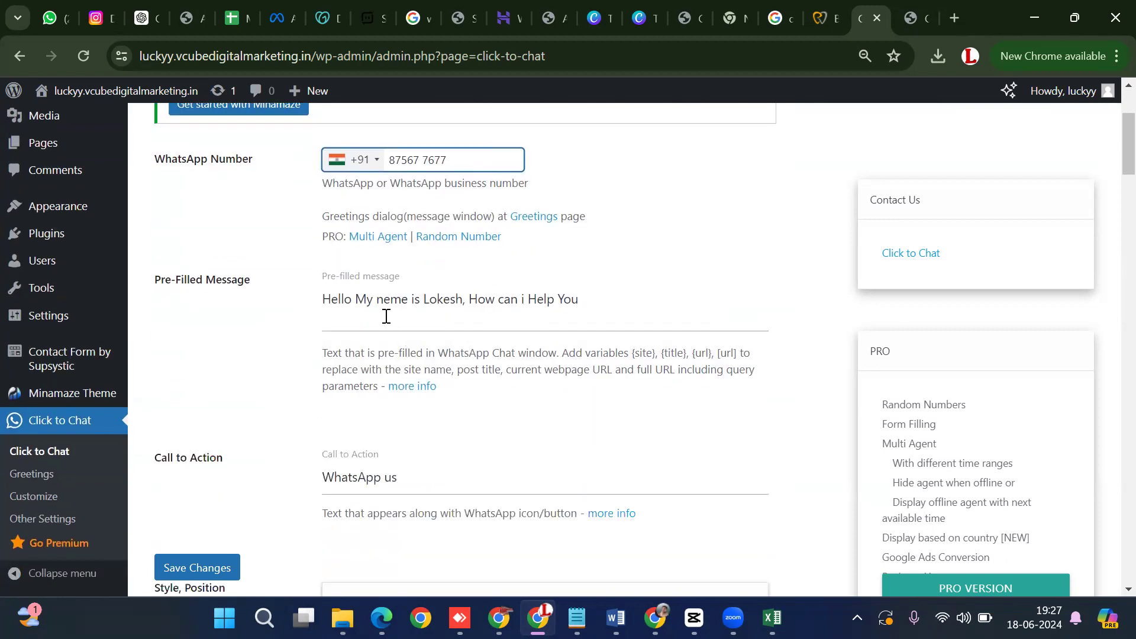
drag(642, 299, 289, 312)
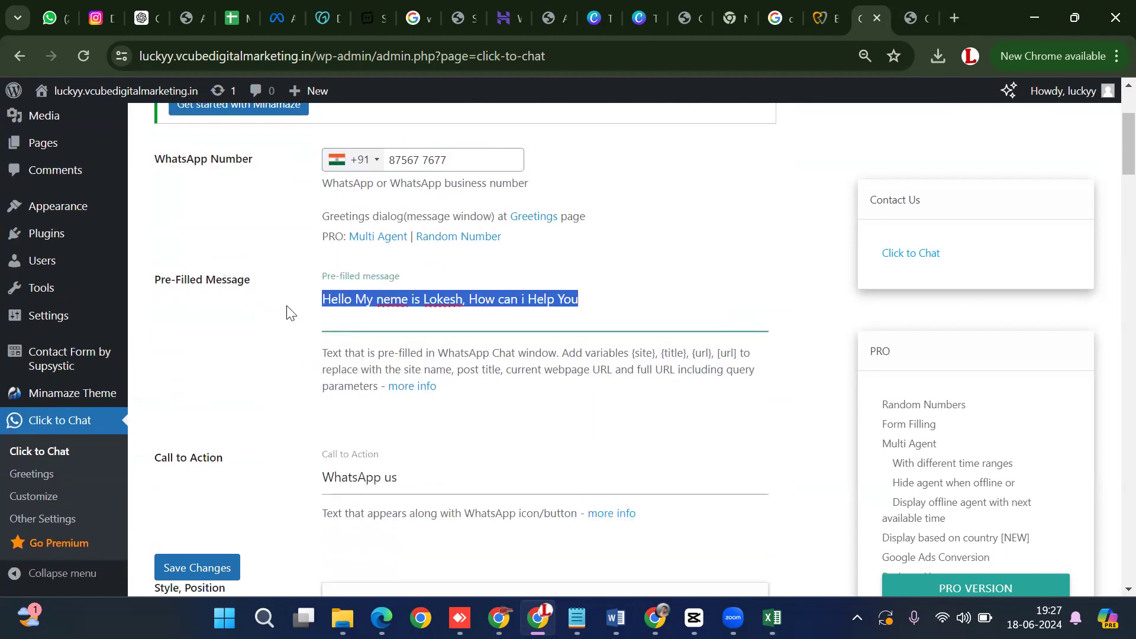
key(BackSpace)
text(he)
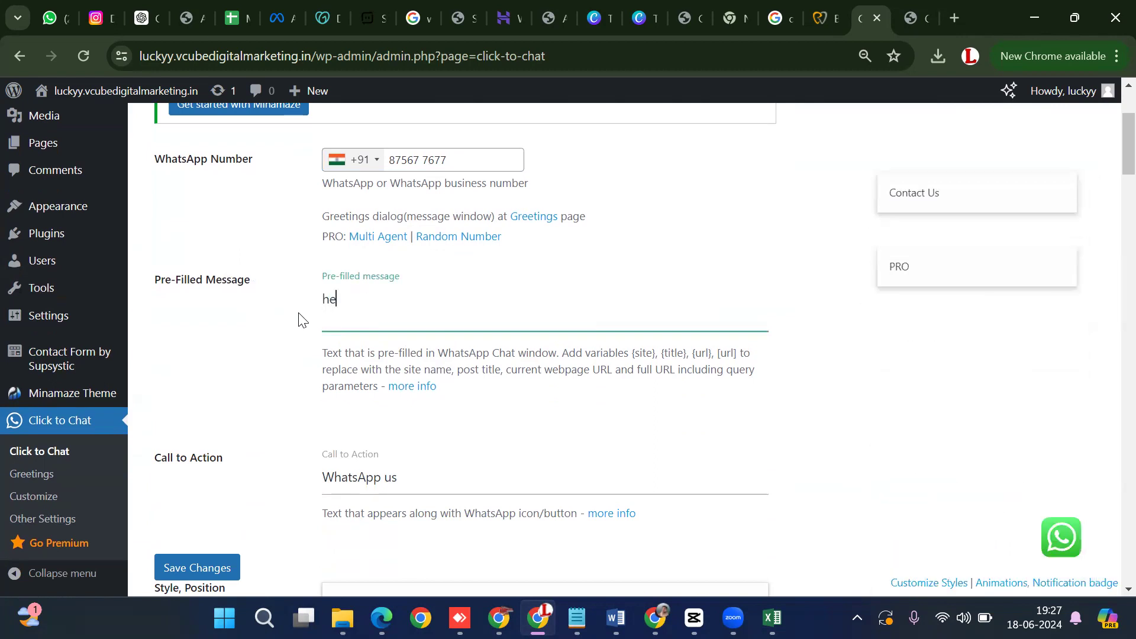
text(llo myu nsmr)
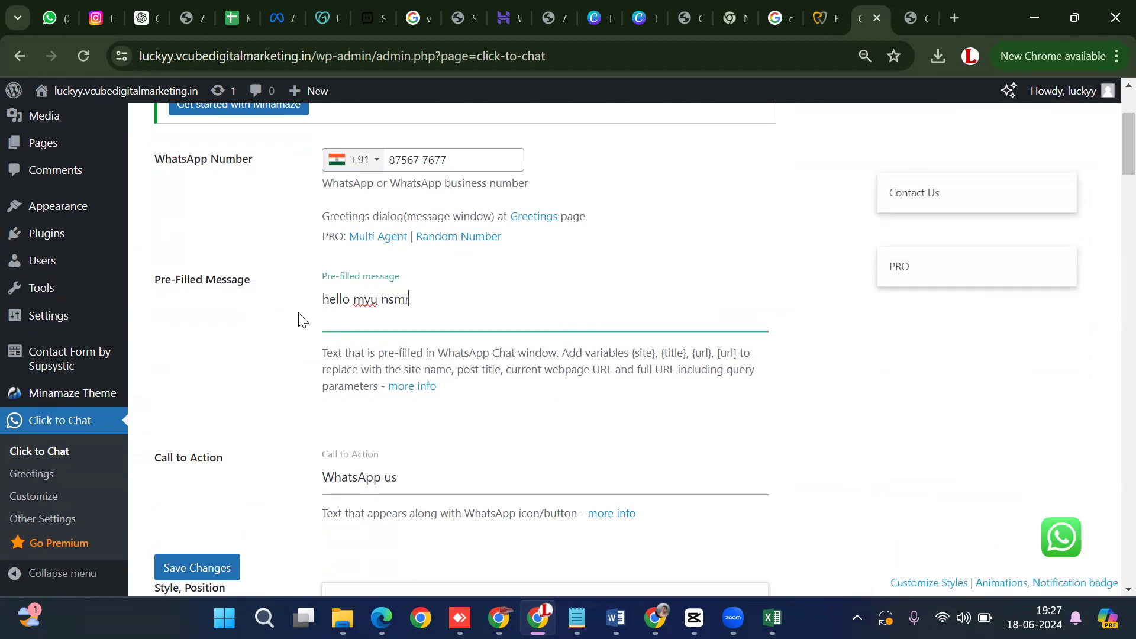
key(BackSpace)
key(BackSpace)
key(BackSpace)
key(BackSpace)
text(my name is Lokesh. How vvcan i help)
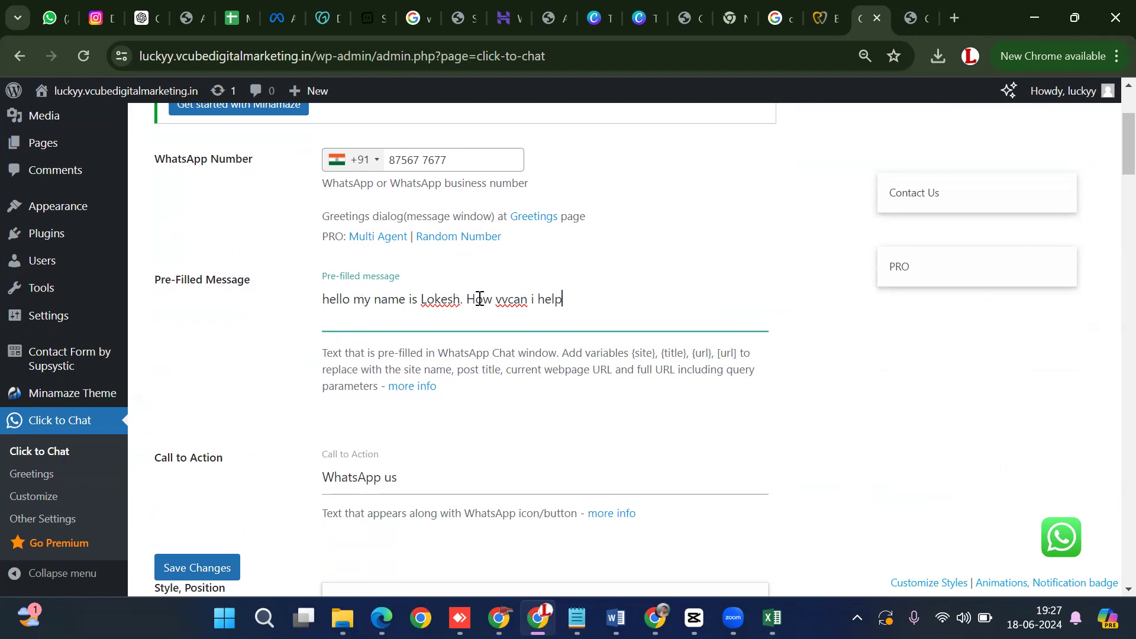
key(BackSpace)
key(BackSpace)
Preview several chat button styles from the style list and select Style-3 Extend (Large Icon).
scroll(546, 335, down, 2)
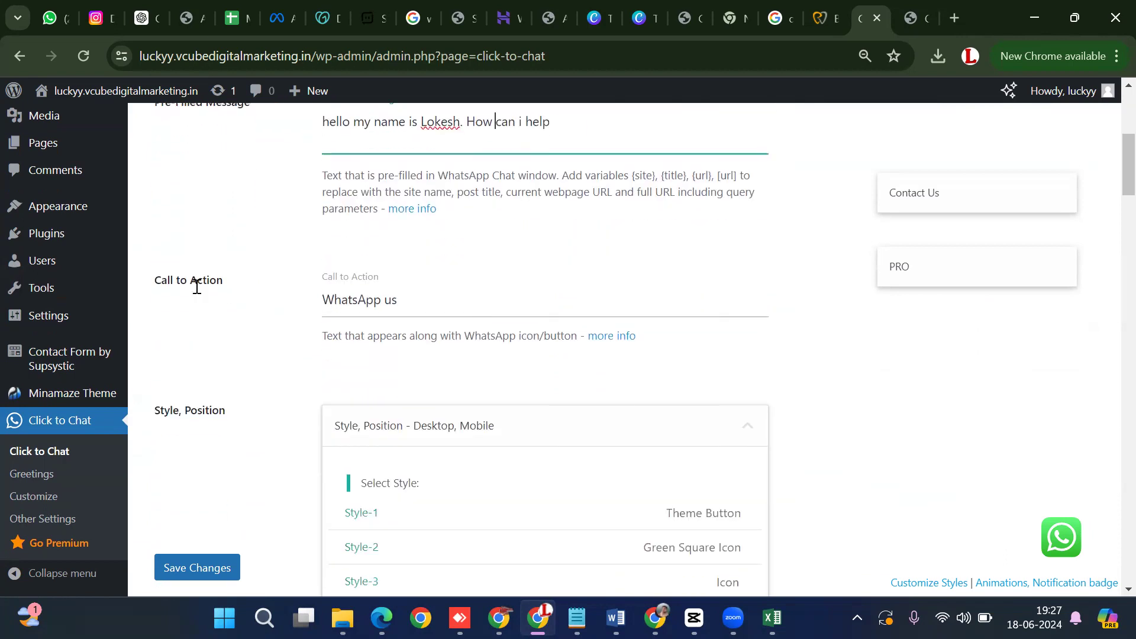
scroll(424, 329, down, 3)
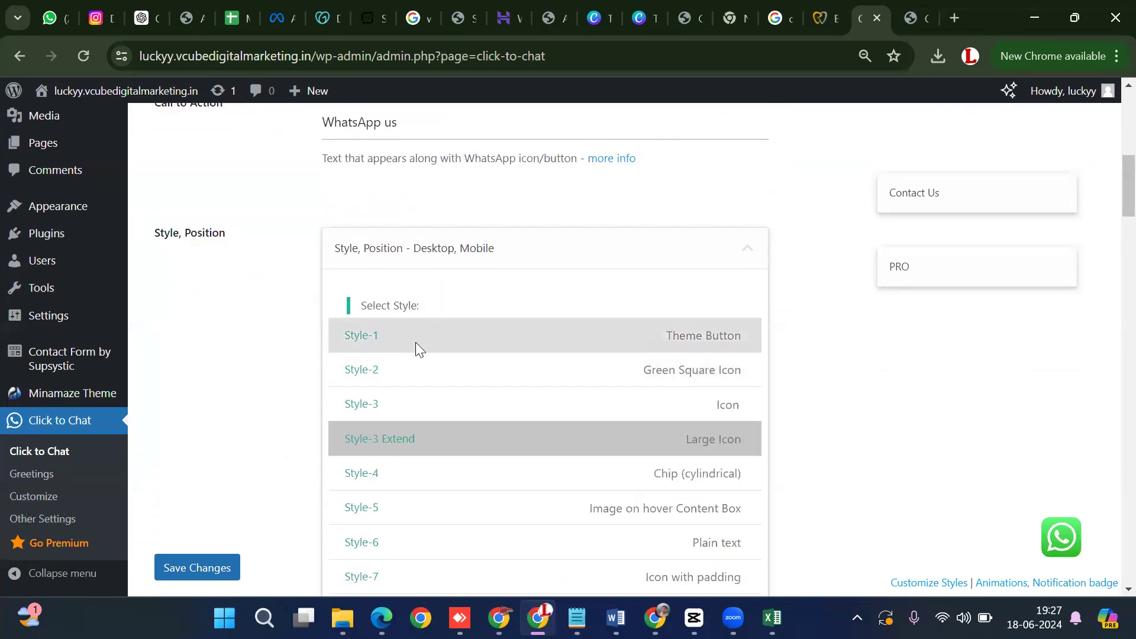
click(415, 342)
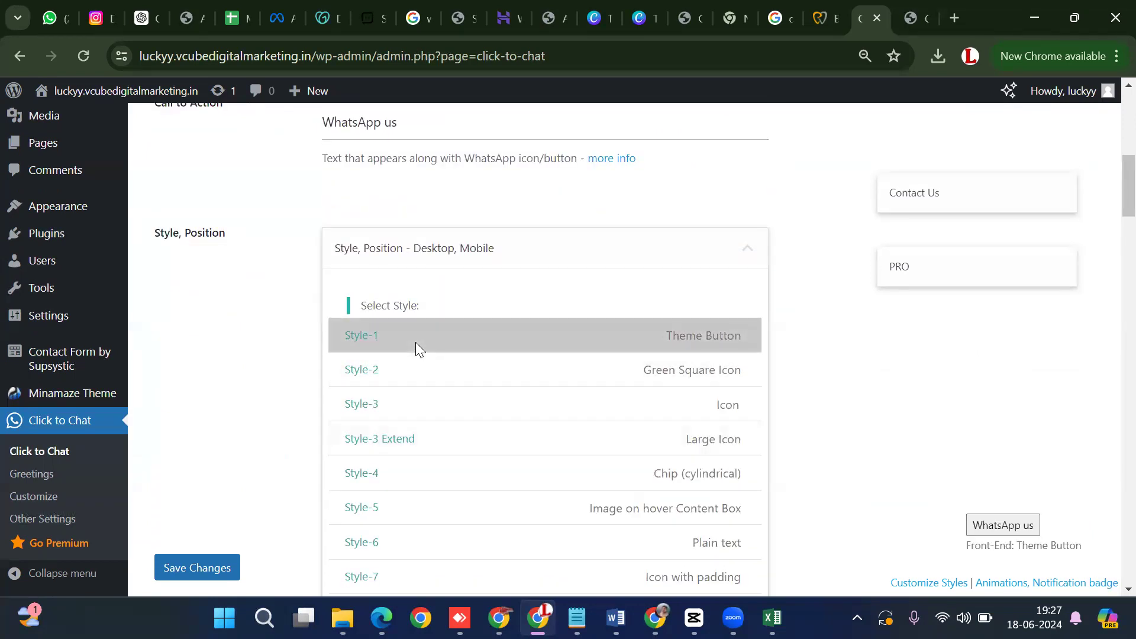
click(659, 370)
click(656, 397)
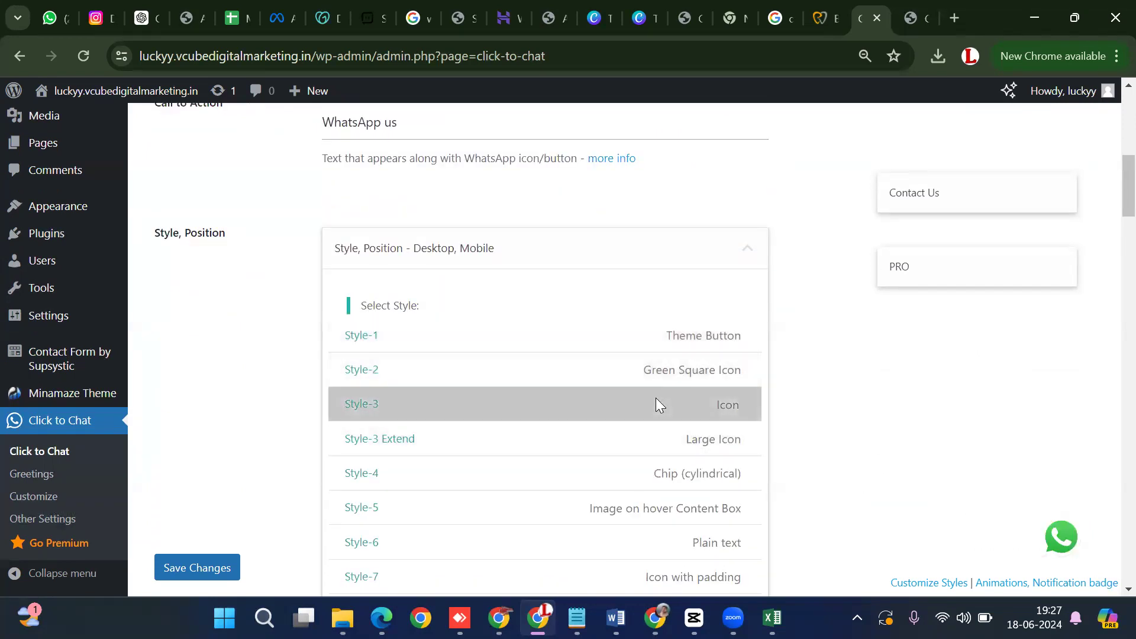
click(652, 450)
click(656, 474)
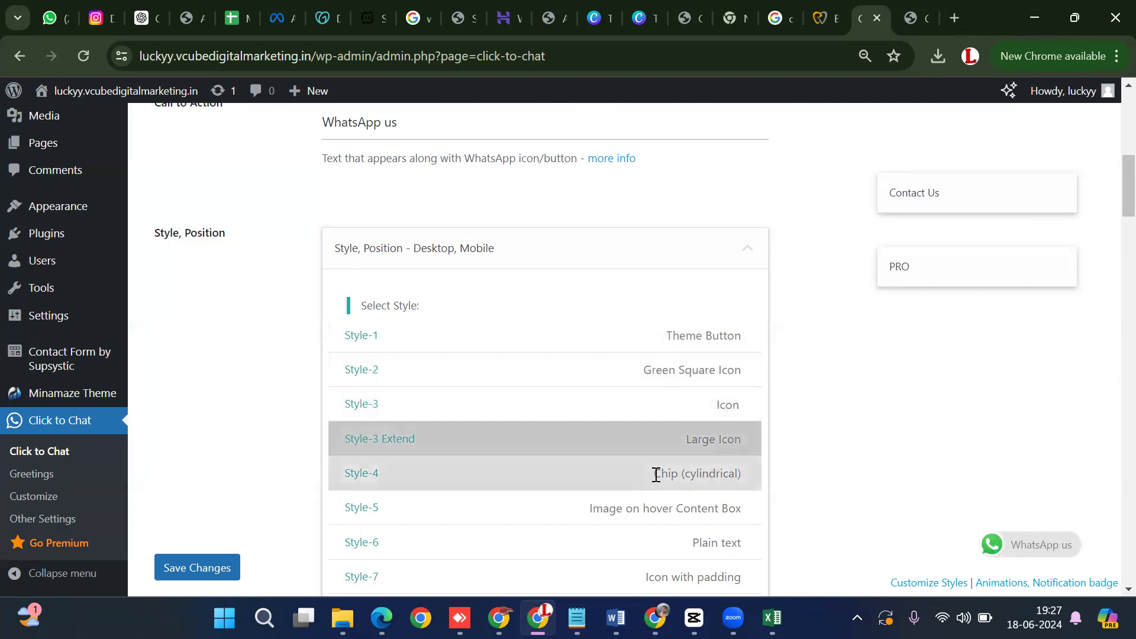
click(665, 510)
click(699, 418)
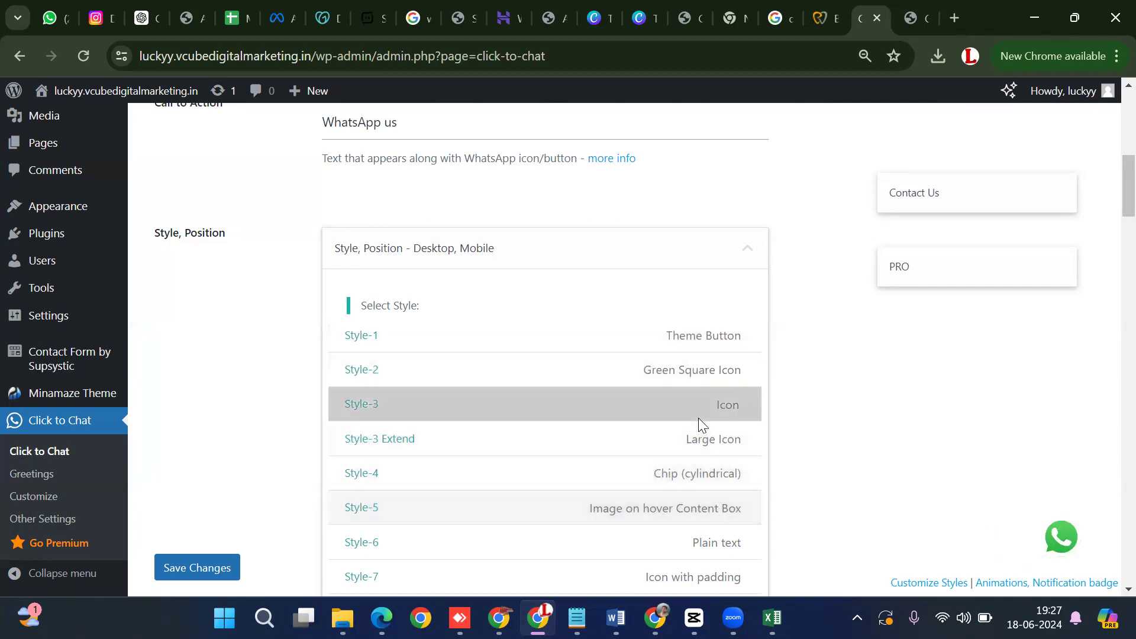
click(695, 435)
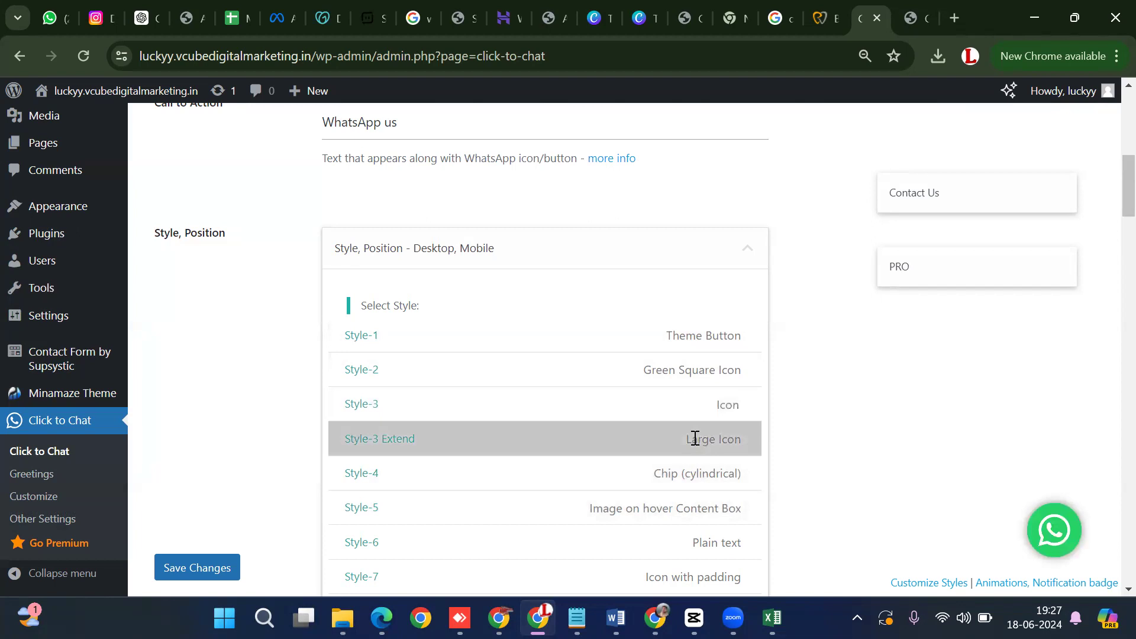
Try out the top, bottom, right and left placements for the chat icon.
scroll(695, 438, down, 10)
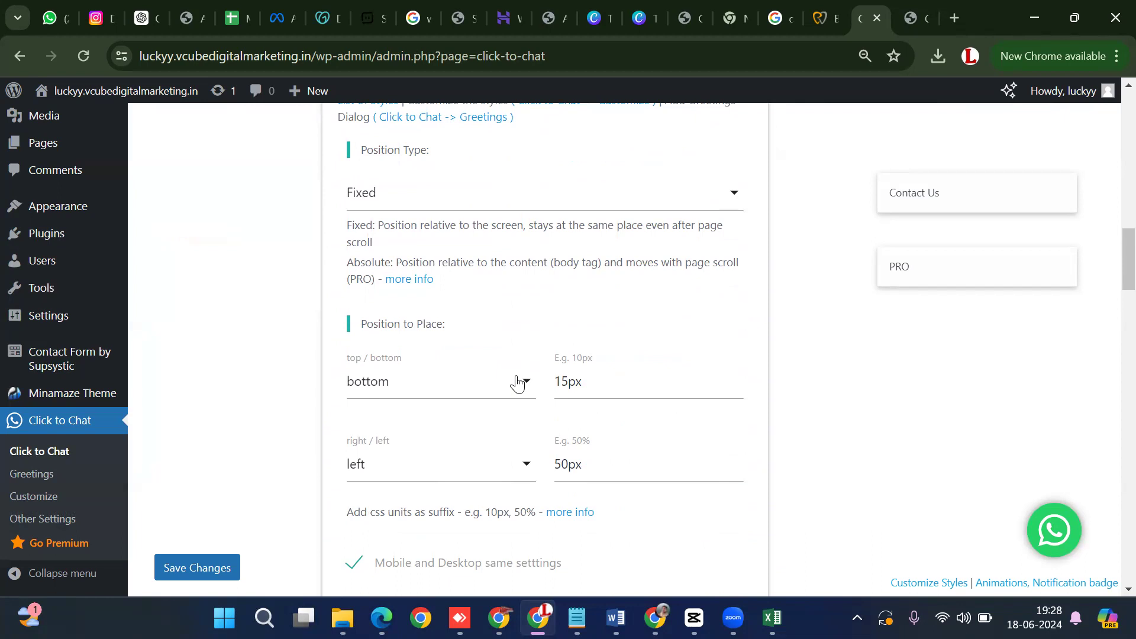
click(517, 383)
click(488, 425)
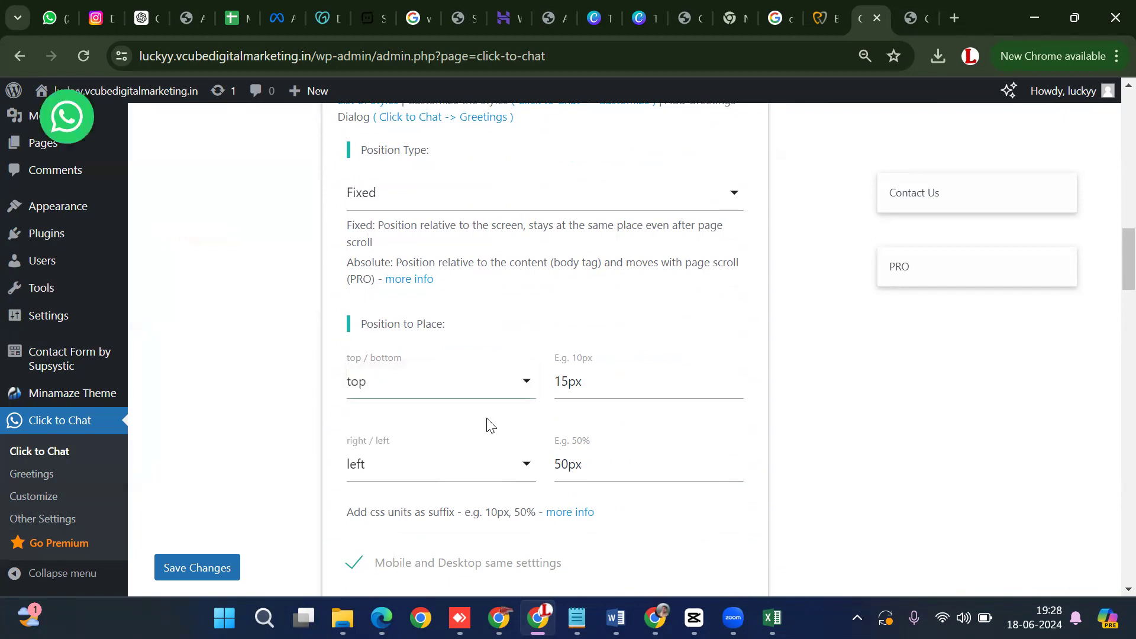
click(489, 382)
click(500, 397)
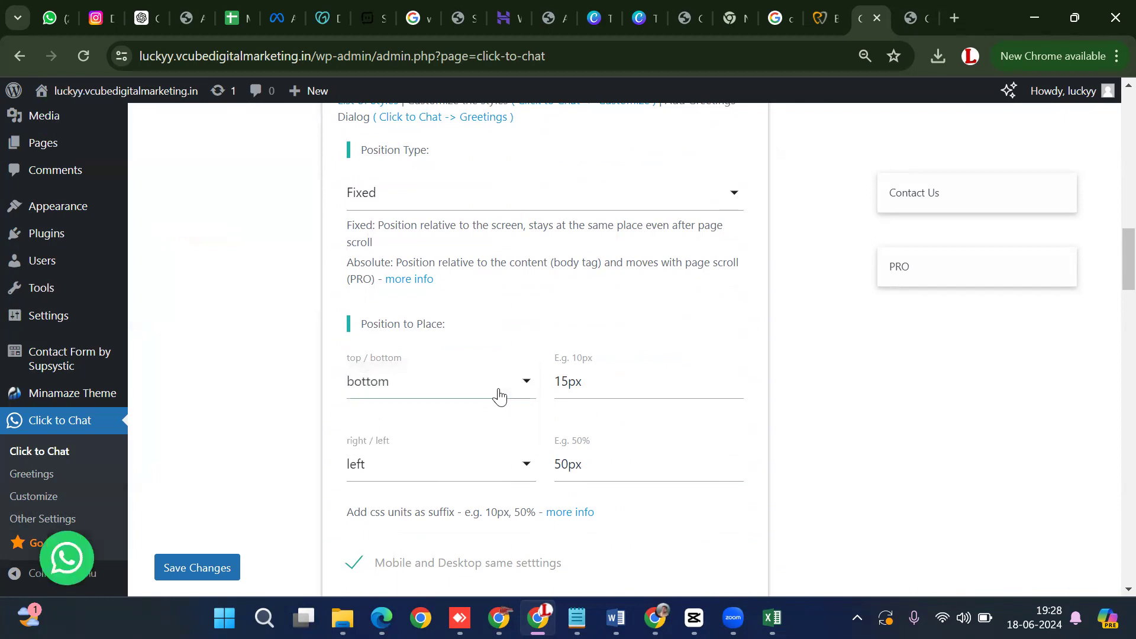
click(494, 463)
click(496, 463)
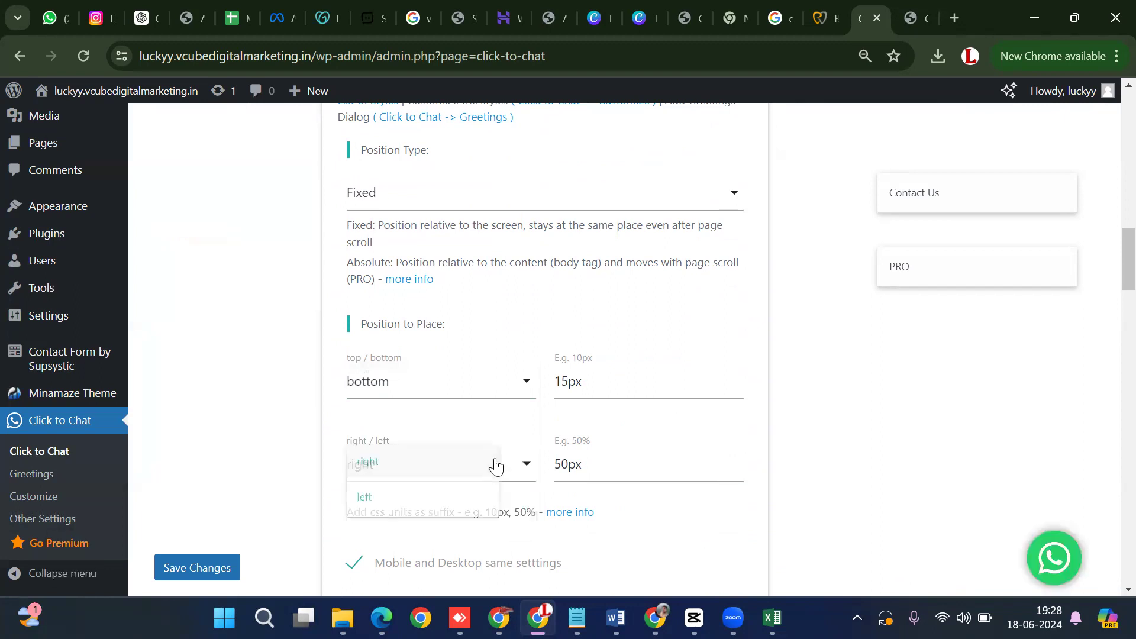
click(495, 466)
click(483, 516)
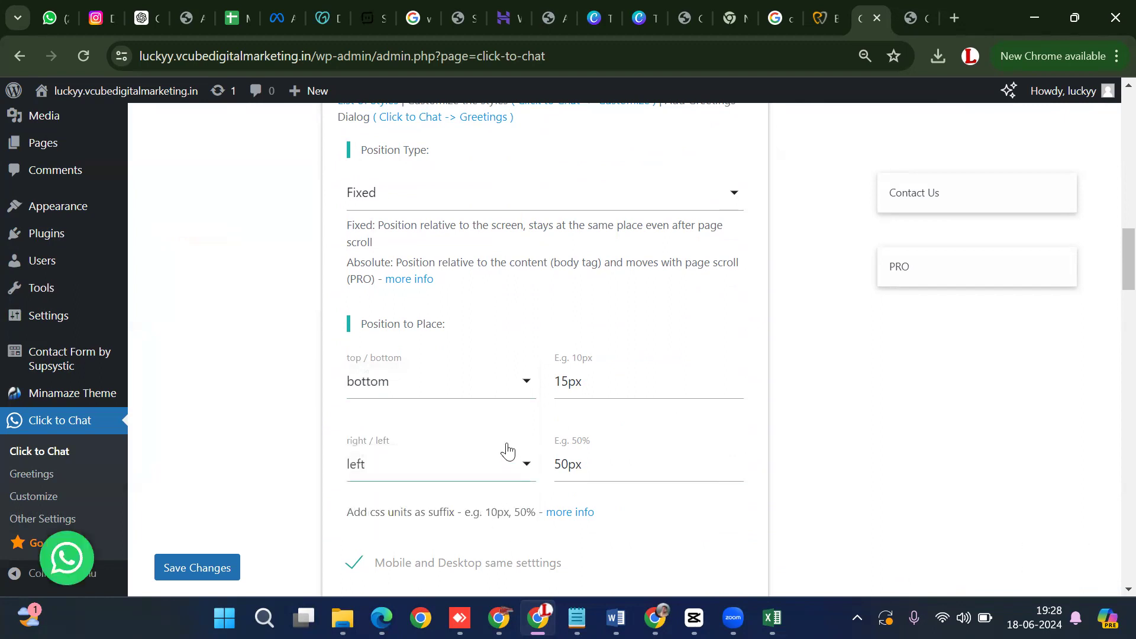
click(488, 400)
click(477, 425)
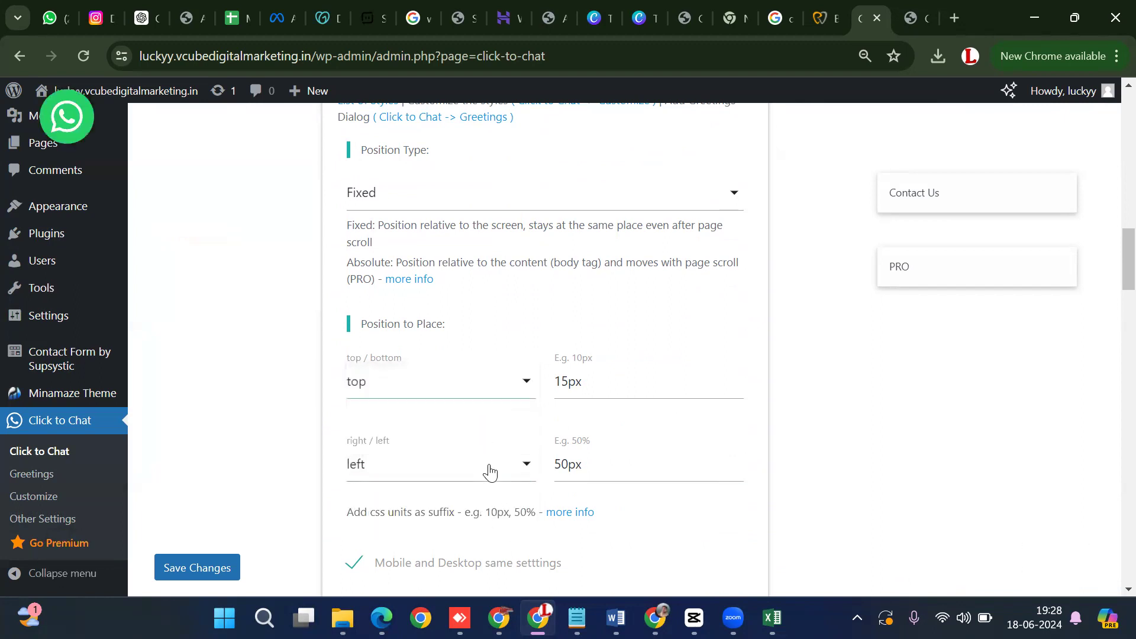
Set the chat icon's position to place to bottom and right, and save the chat settings.
click(496, 388)
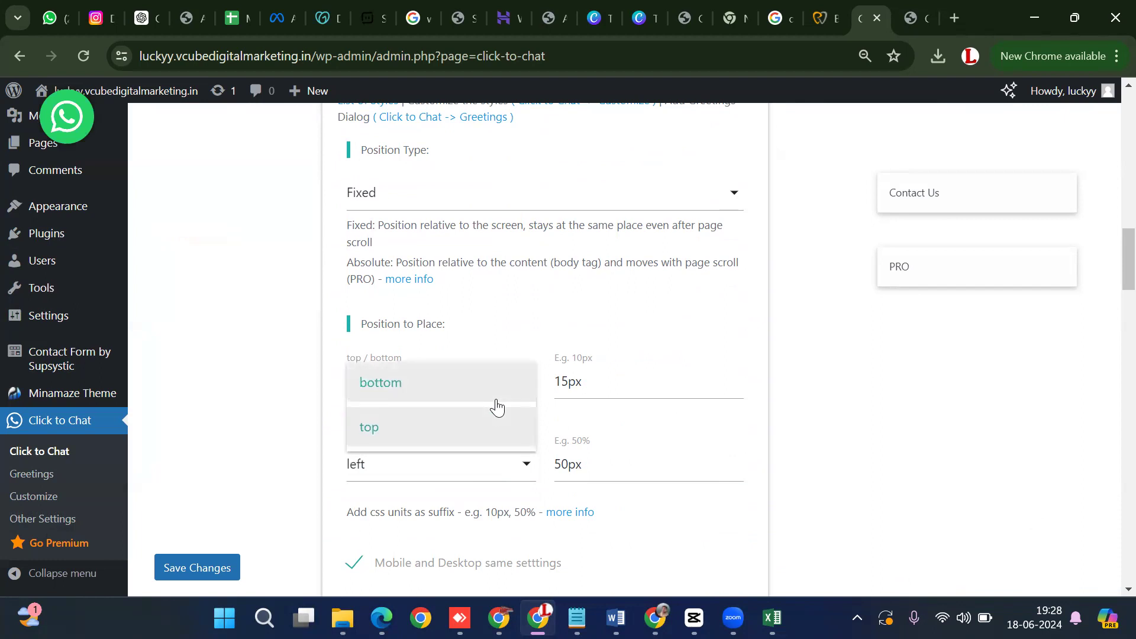
click(479, 472)
click(490, 508)
click(504, 472)
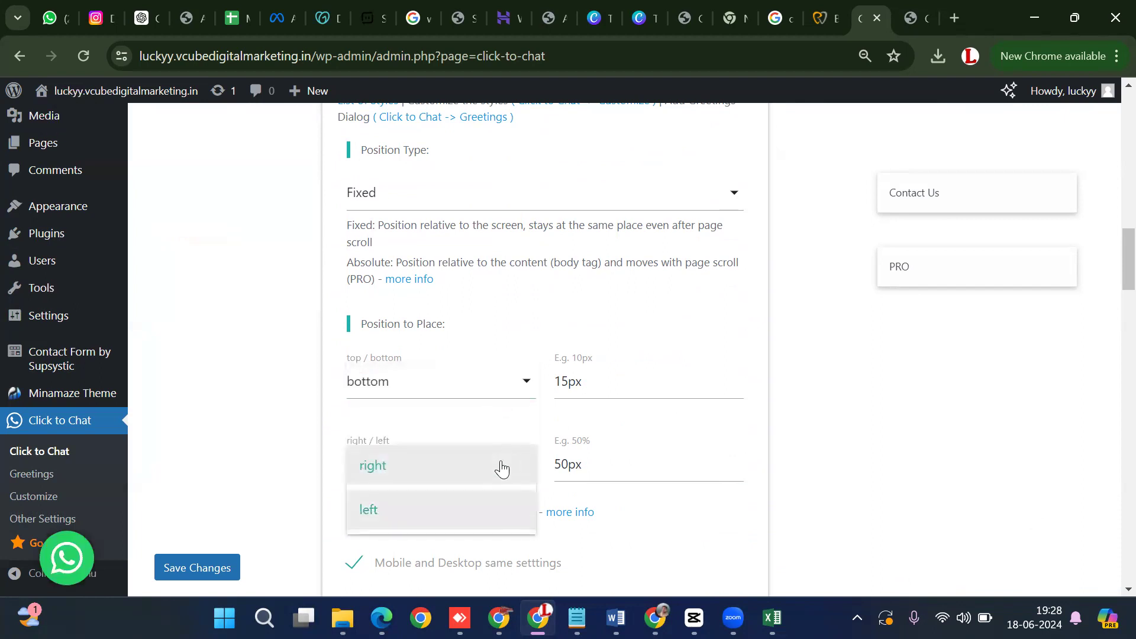
click(499, 467)
scroll(677, 455, down, 5)
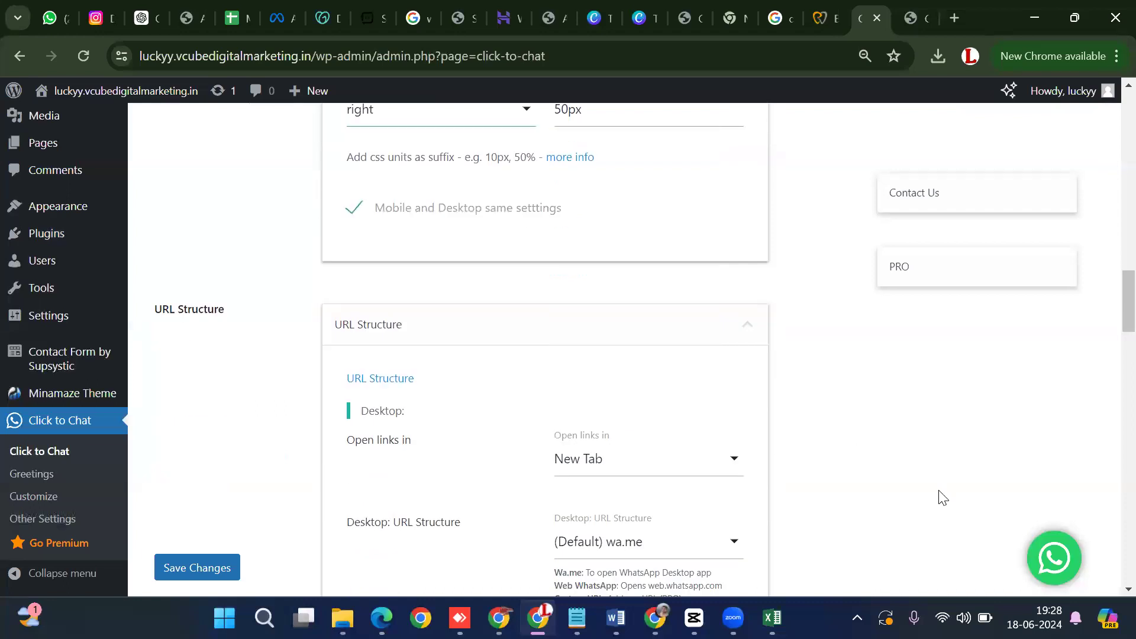
scroll(570, 387, down, 1)
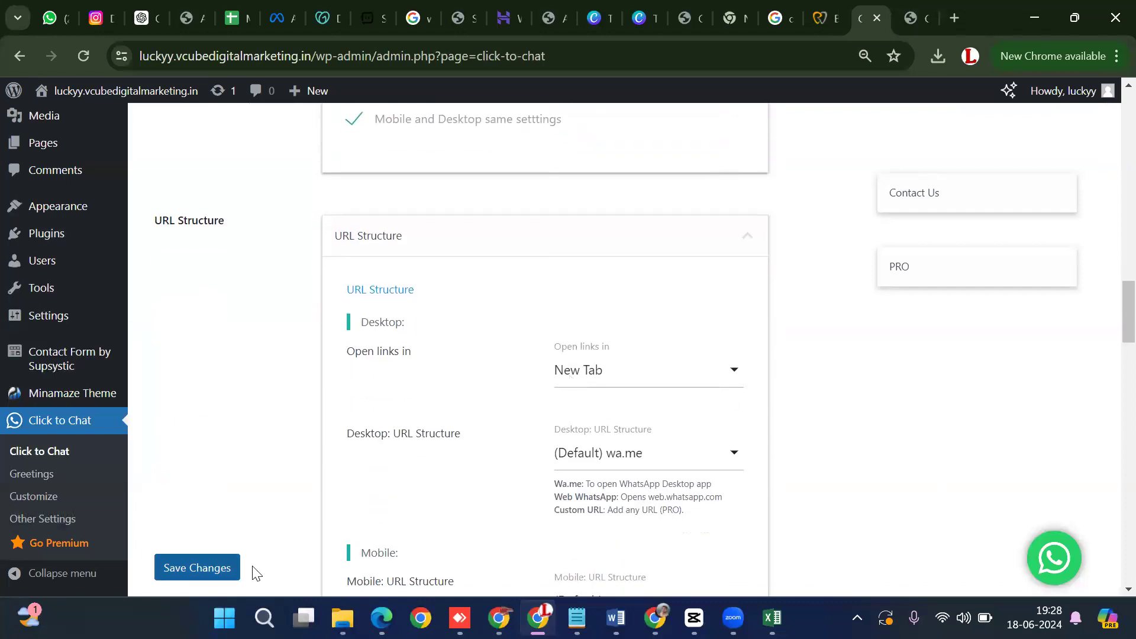
click(237, 570)
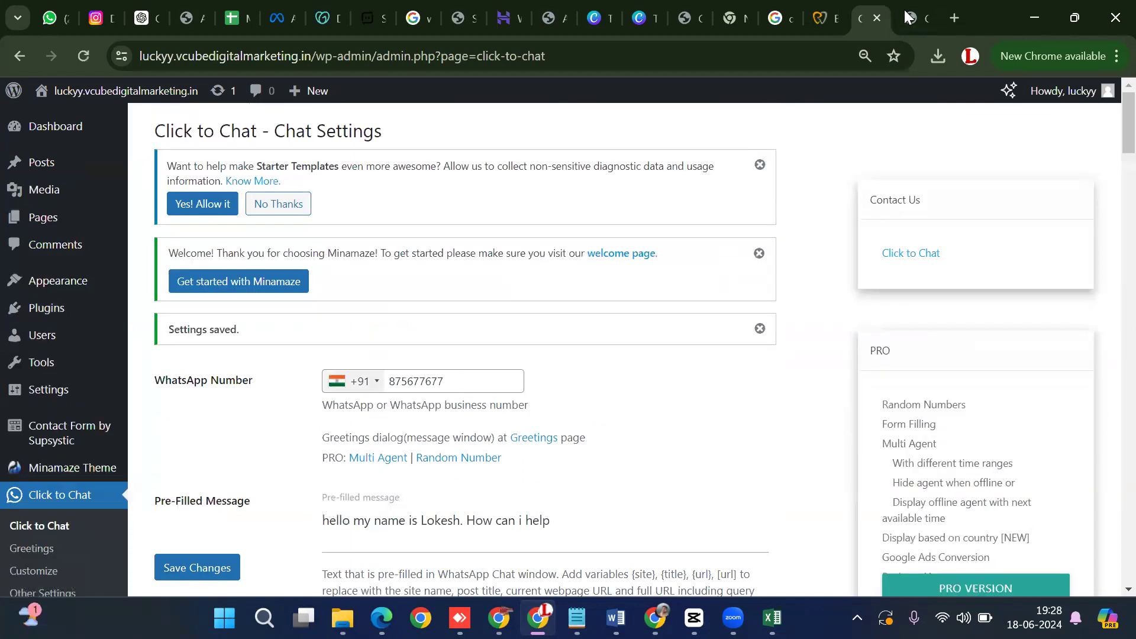
Load the luckyy.vcubedigitalmarketing.in home page in the tab showing the Contact Us page and test its WhatsApp chat icon.
click(905, 10)
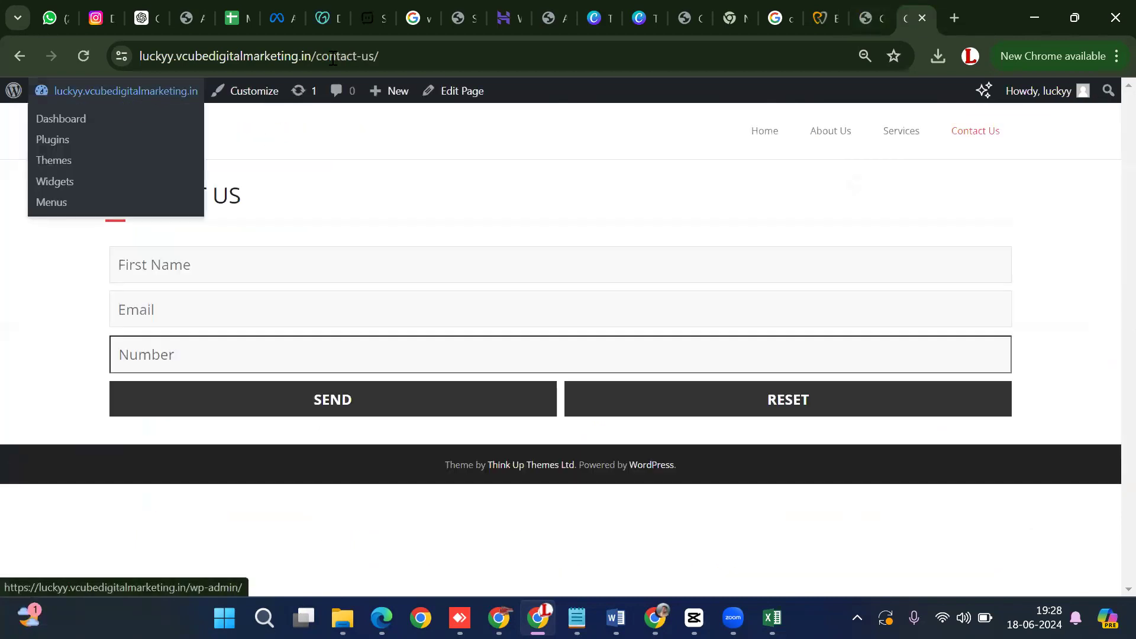
click(465, 54)
click(475, 54)
key(BackSpace)
key(BackSpace)
key(BackSpace)
key(BackSpace)
key(BackSpace)
key(BackSpace)
key(BackSpace)
key(BackSpace)
key(BackSpace)
key(BackSpace)
key(BackSpace)
key(BackSpace)
key(BackSpace)
key(BackSpace)
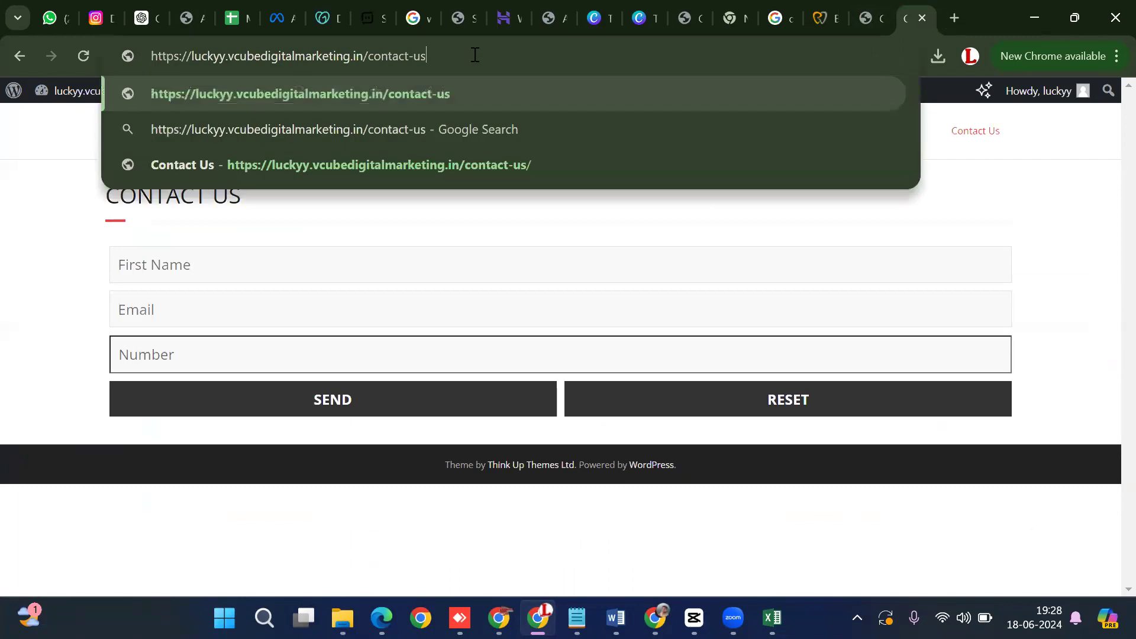
text(in)
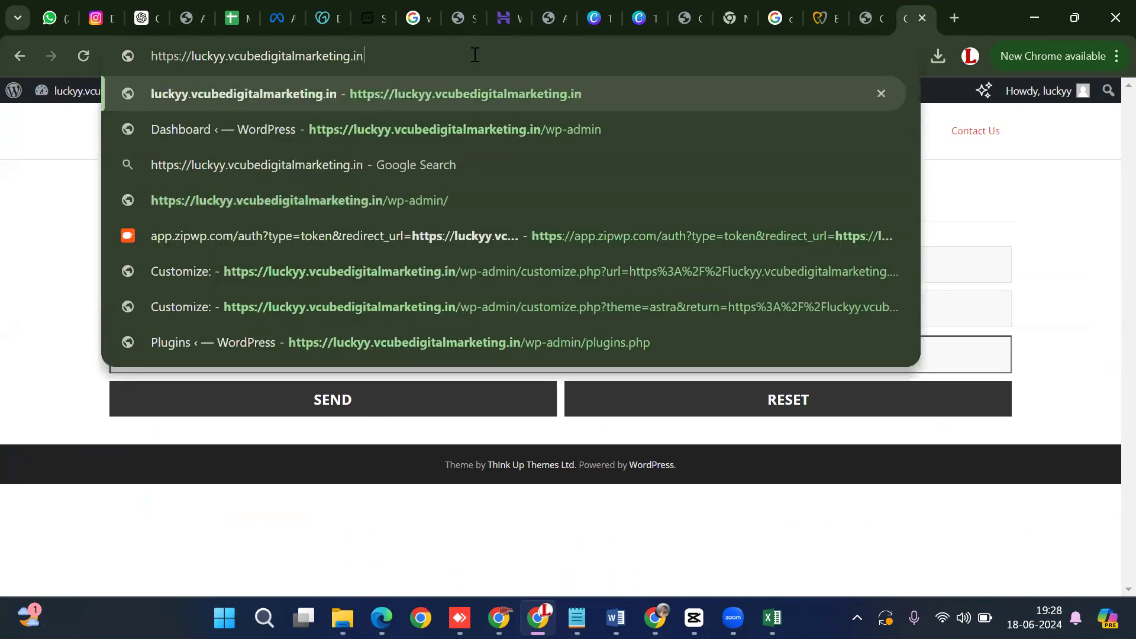
key(Return)
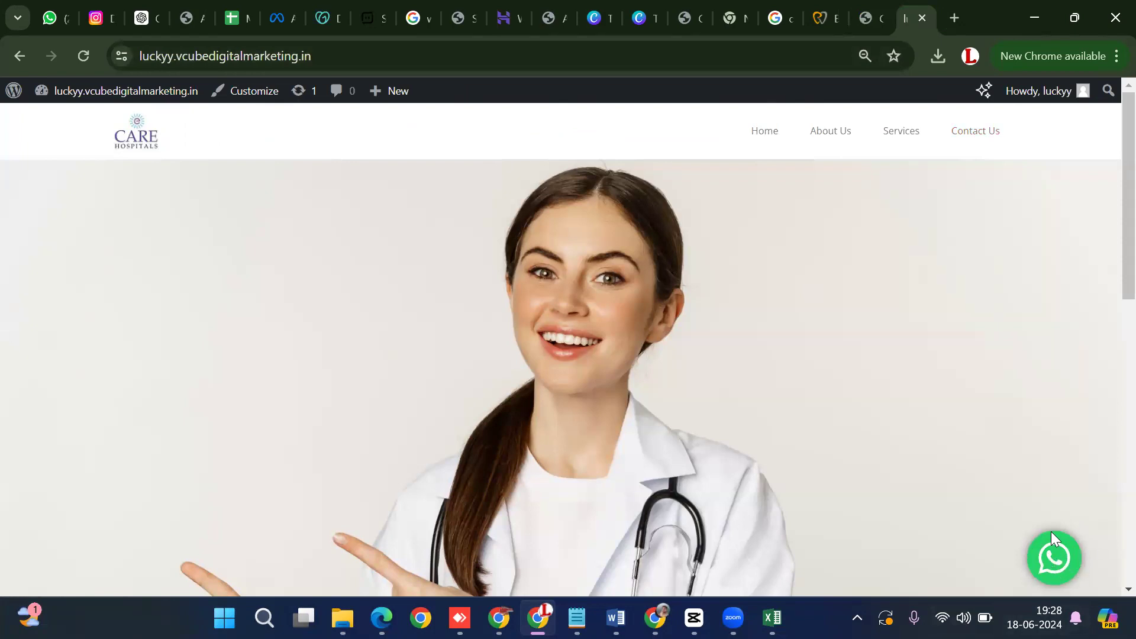
click(1067, 542)
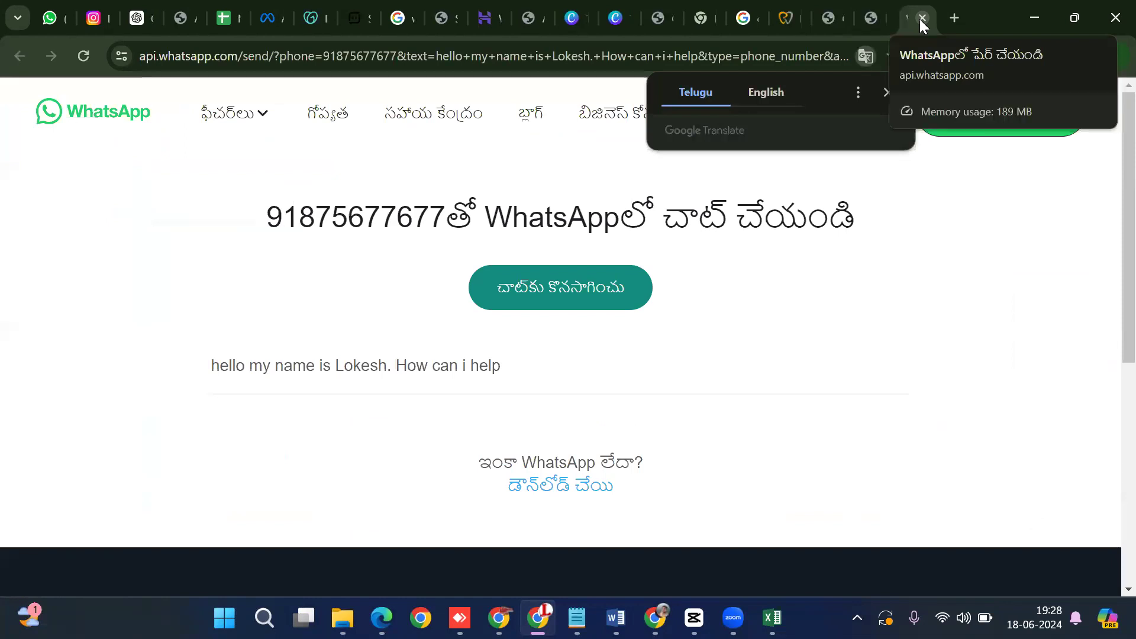
click(922, 18)
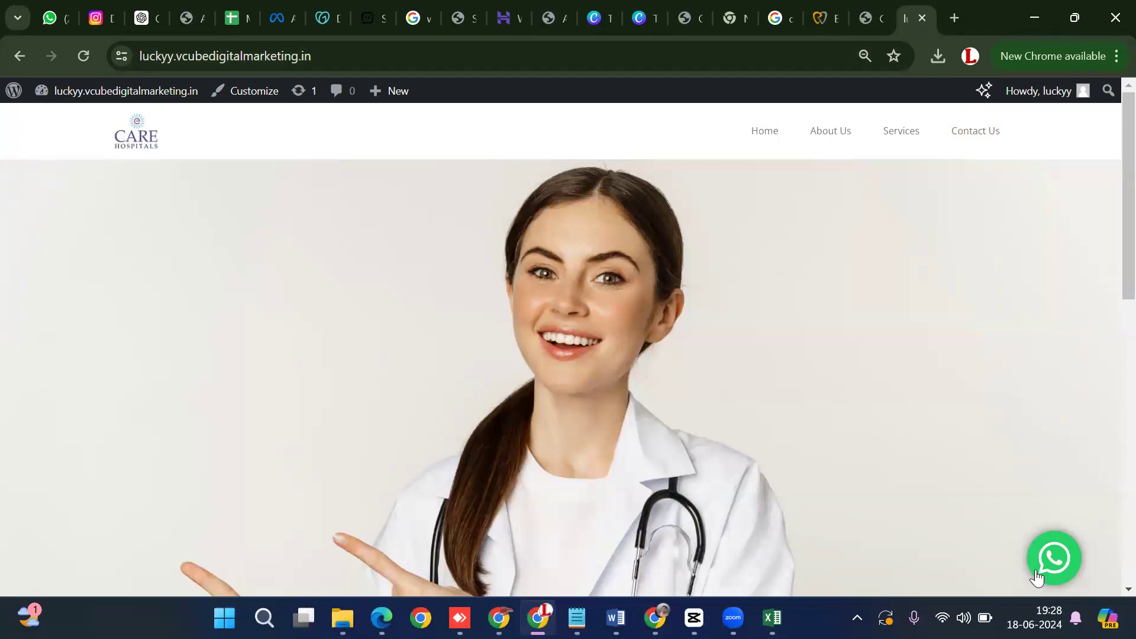
Return to the WordPress admin and search the new plugins directory for "popup by supsystic".
mouse_move(1093, 99)
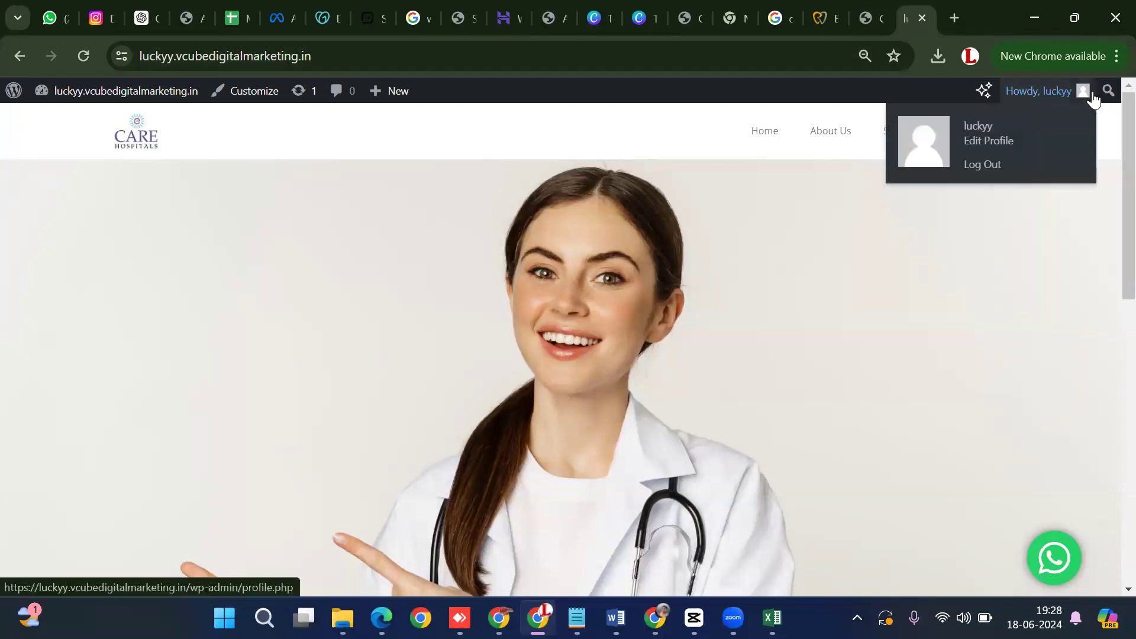
click(867, 17)
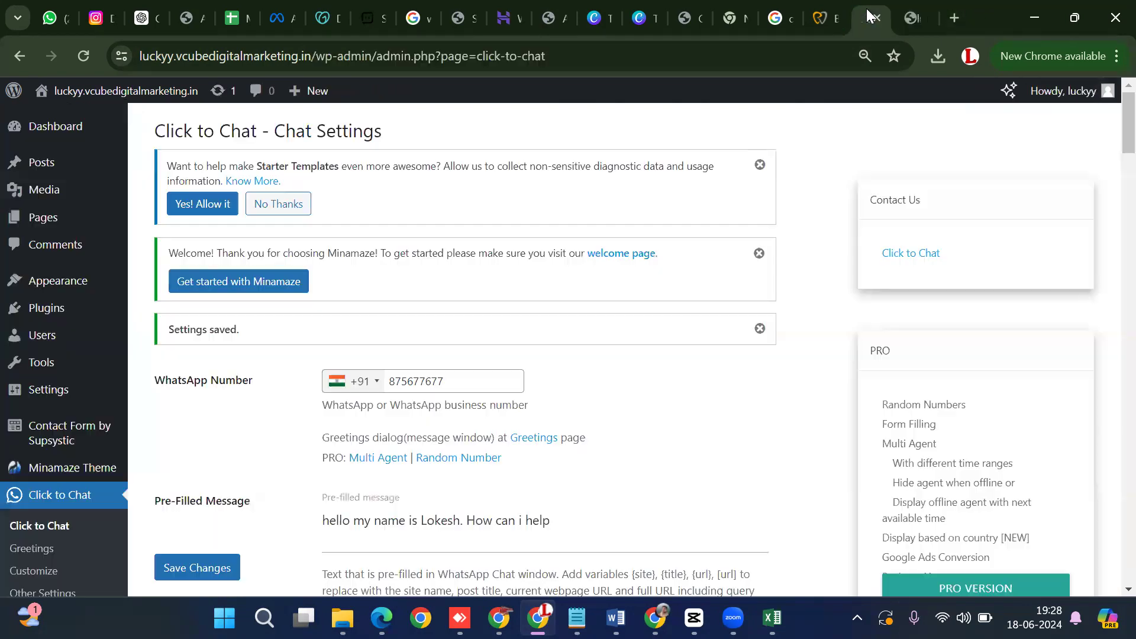
click(33, 322)
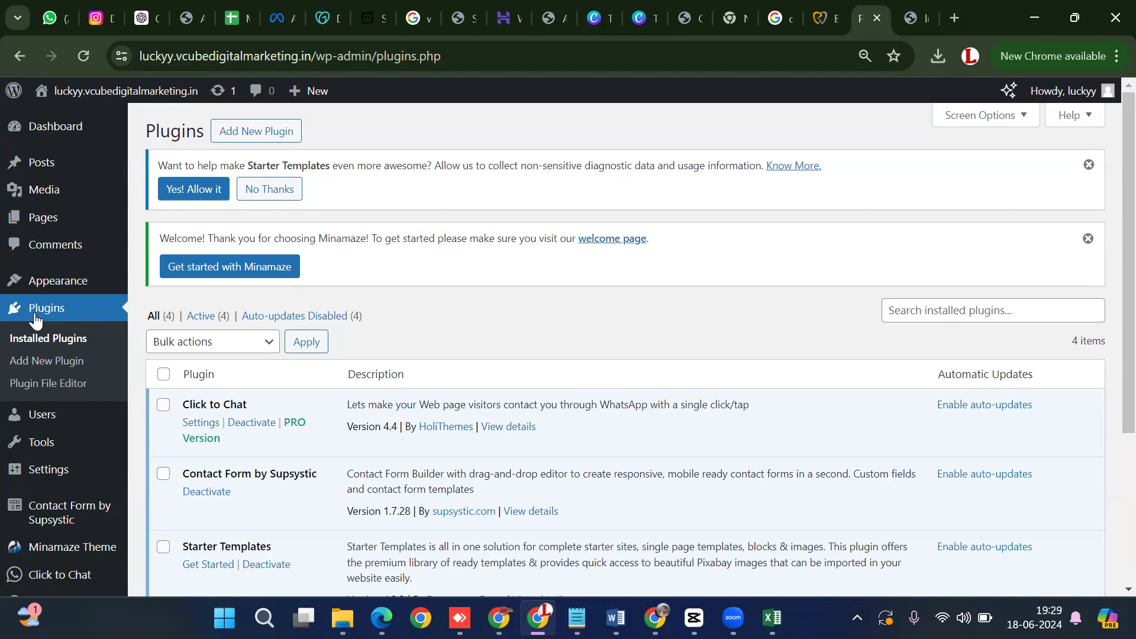
click(259, 127)
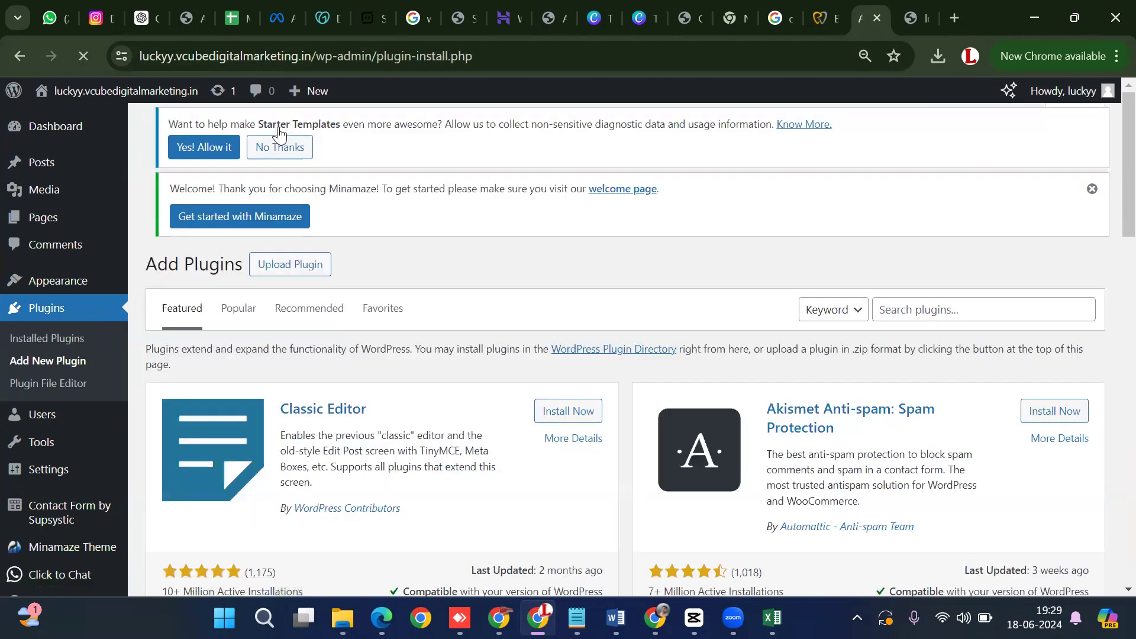
scroll(982, 248, down, 3)
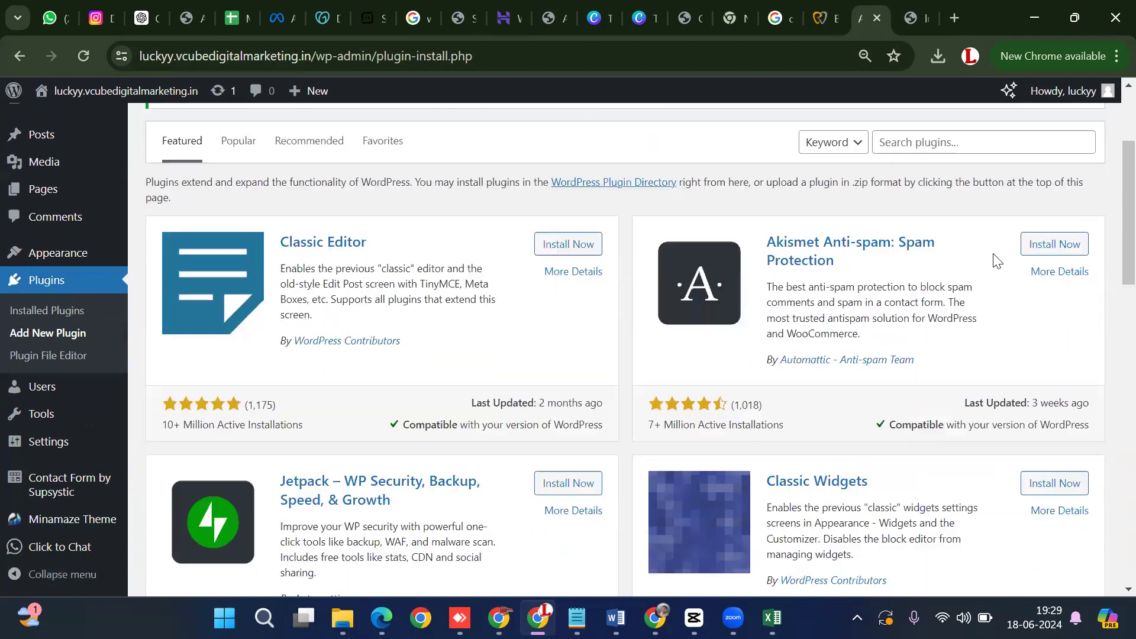
click(970, 142)
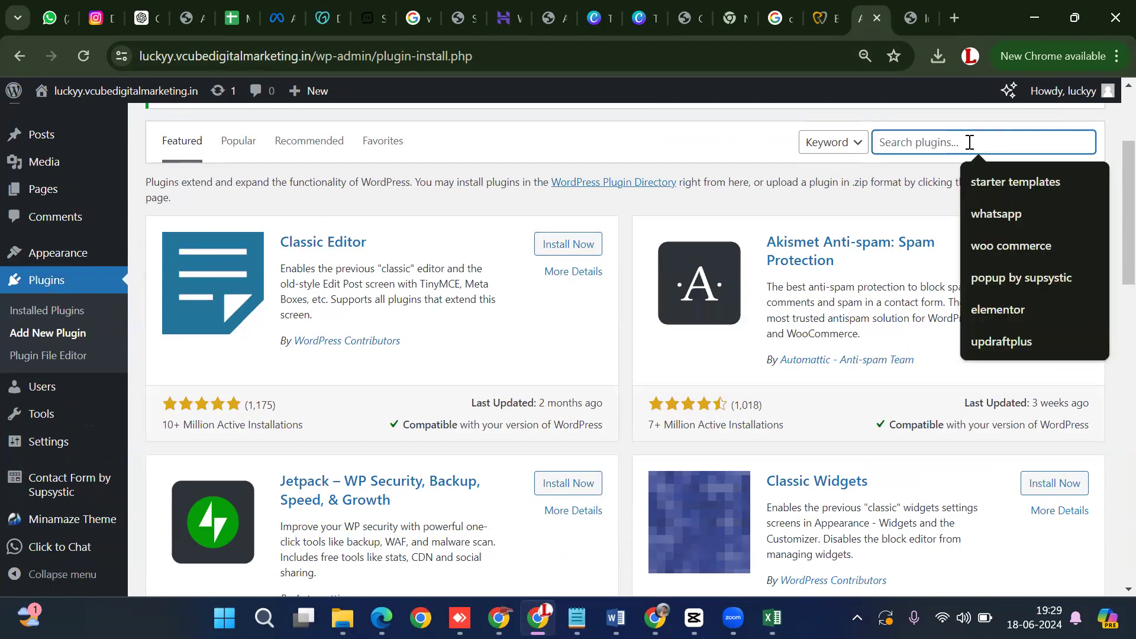
text(popup by)
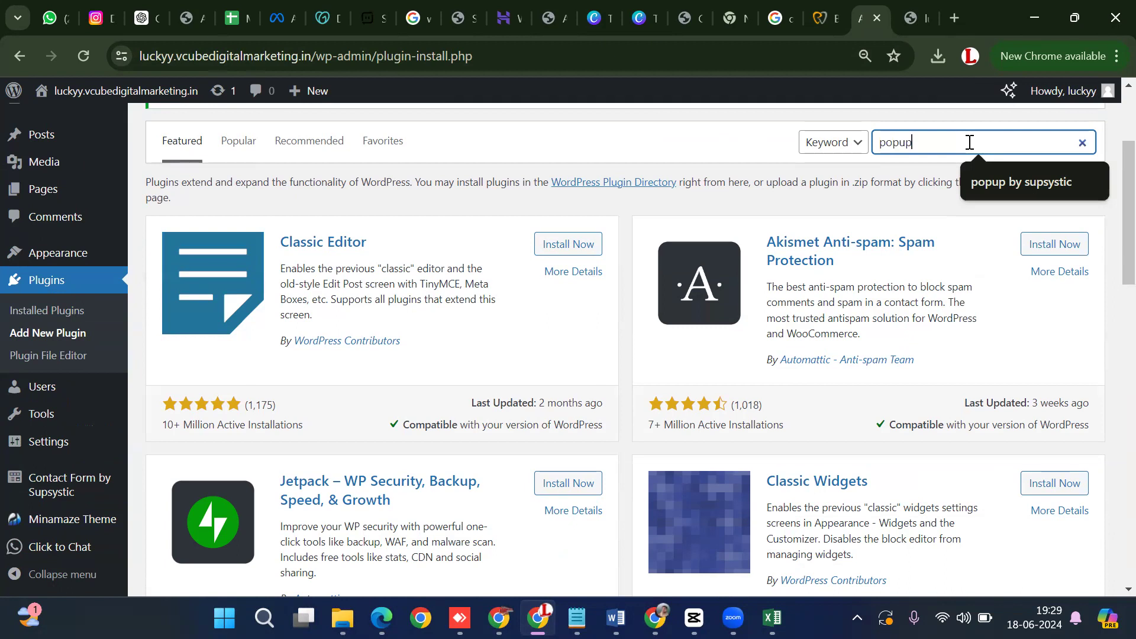
text( supsystic)
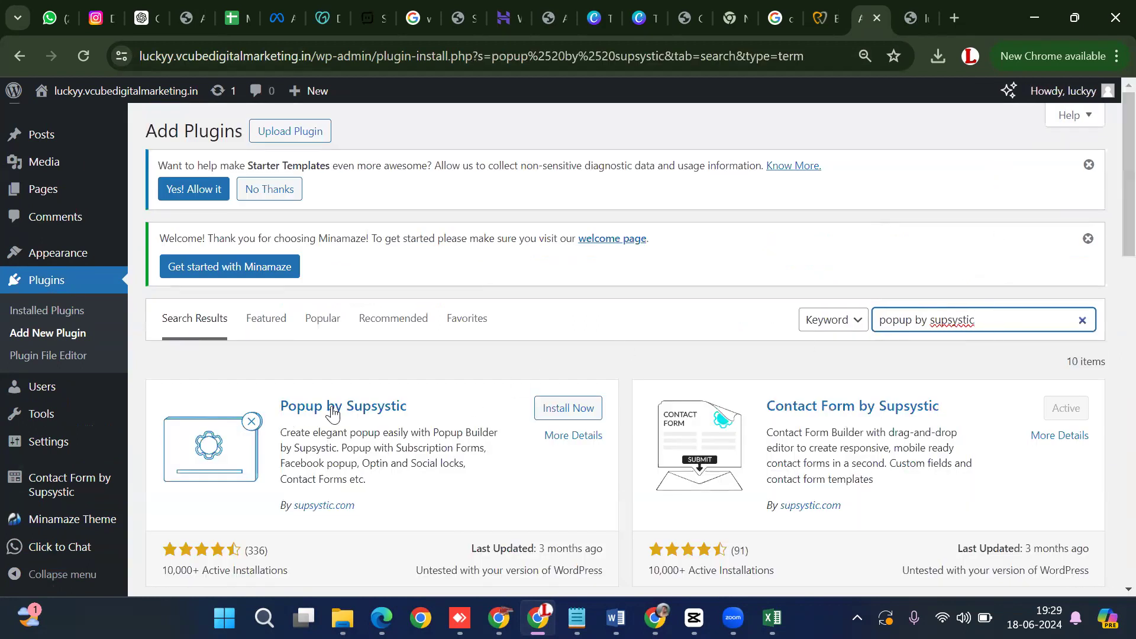
Install and activate the Popup by Supsystic plugin.
click(551, 414)
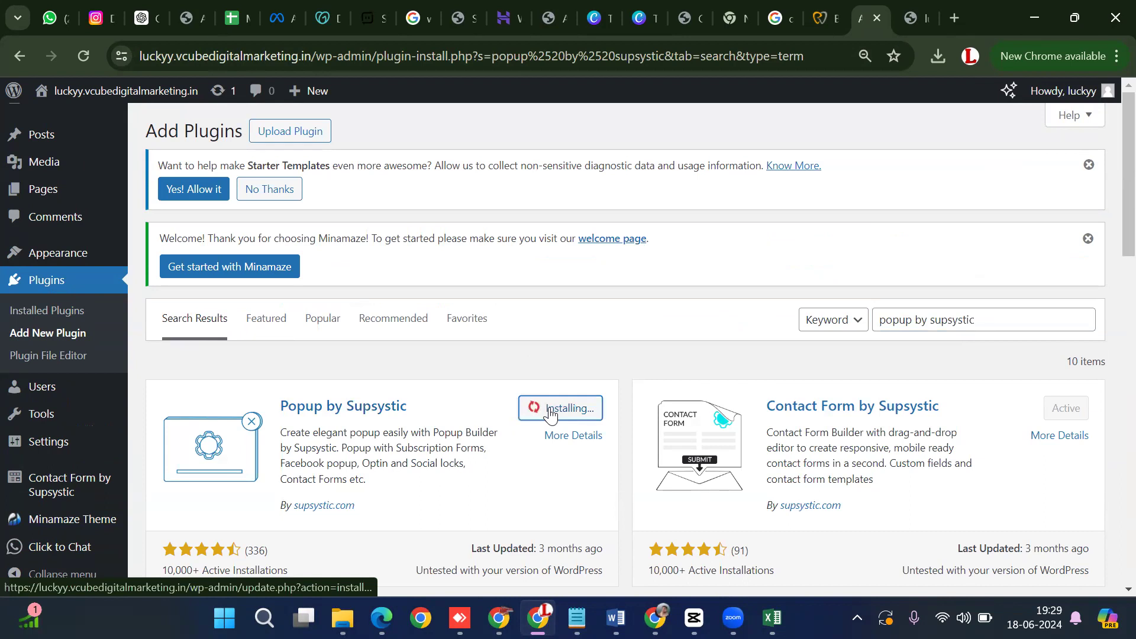
scroll(599, 417, down, 2)
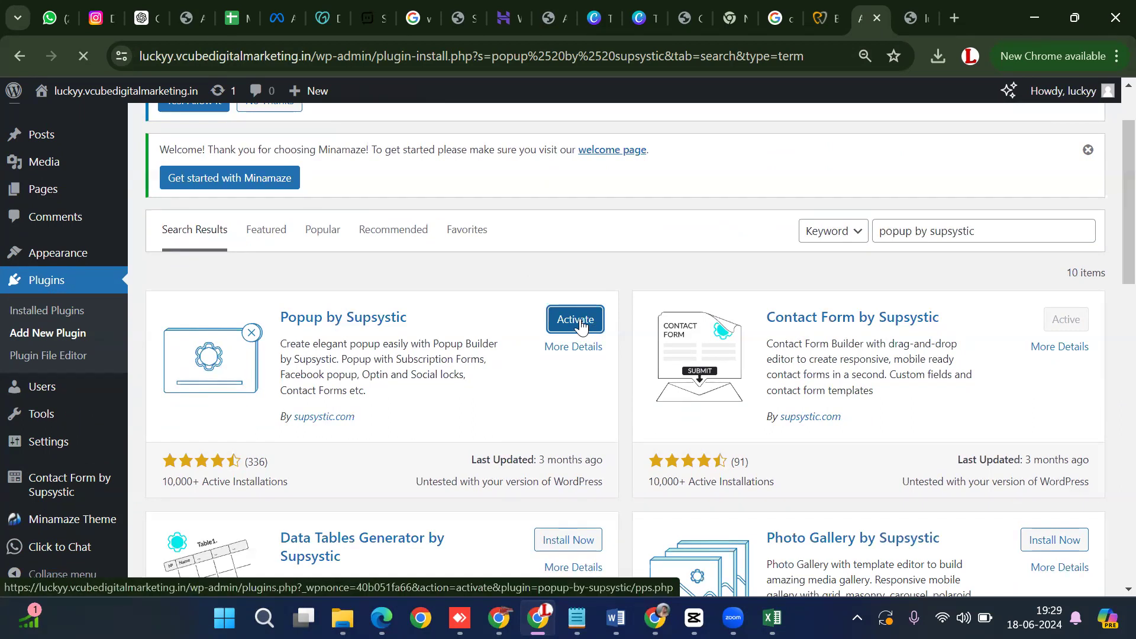
scroll(473, 340, down, 2)
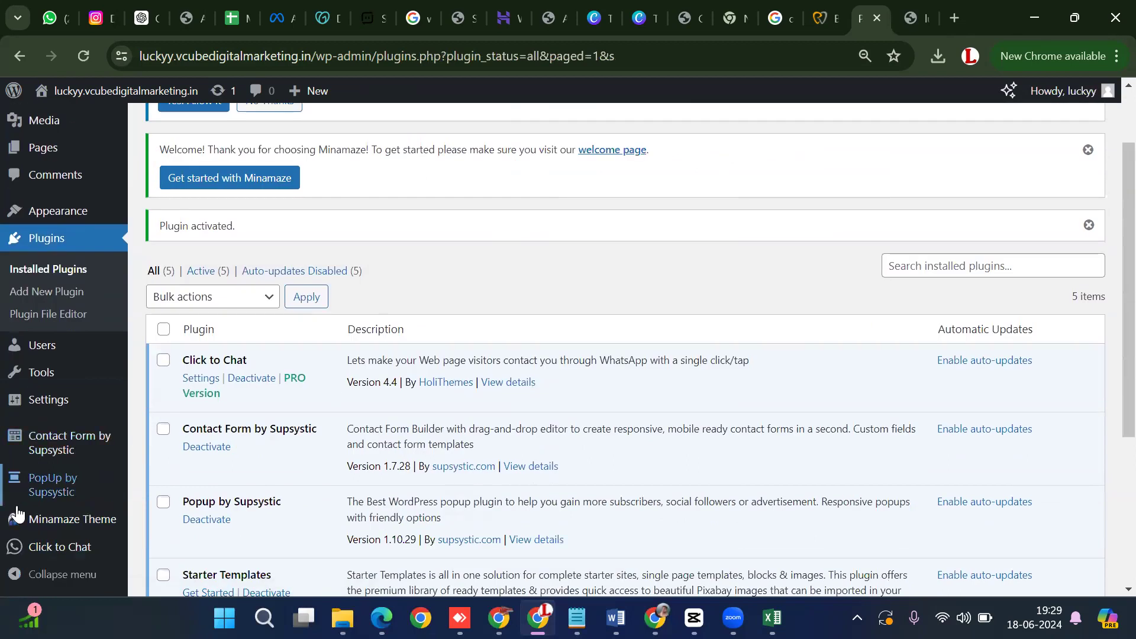
Create a new PopUp by Supsystic popup named "hospital popup" and save it.
mouse_move(59, 489)
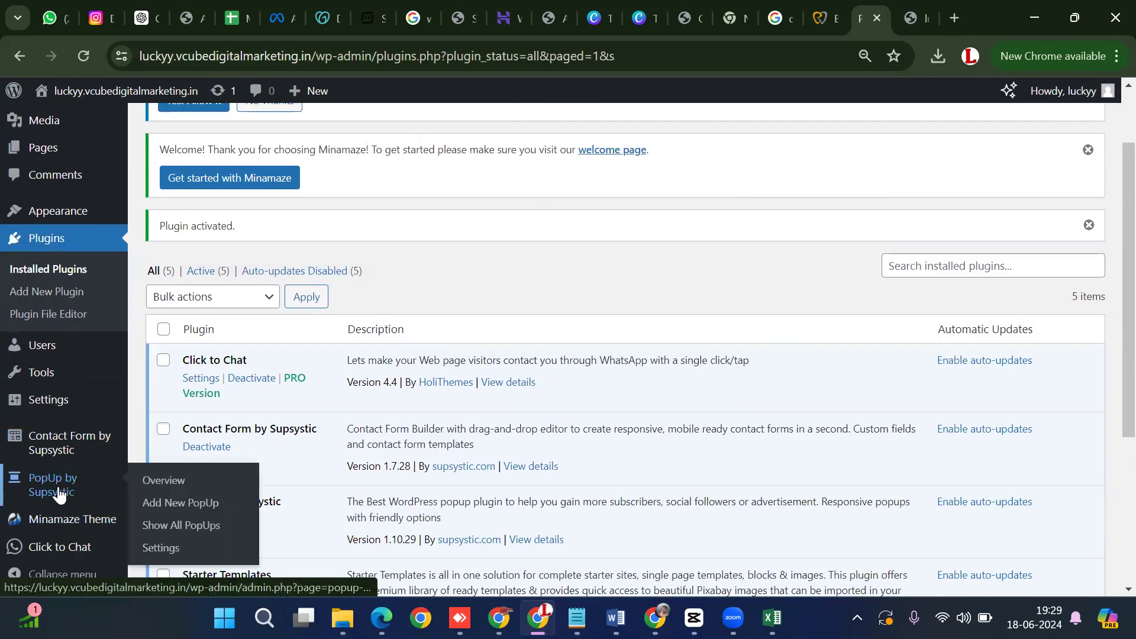
click(59, 492)
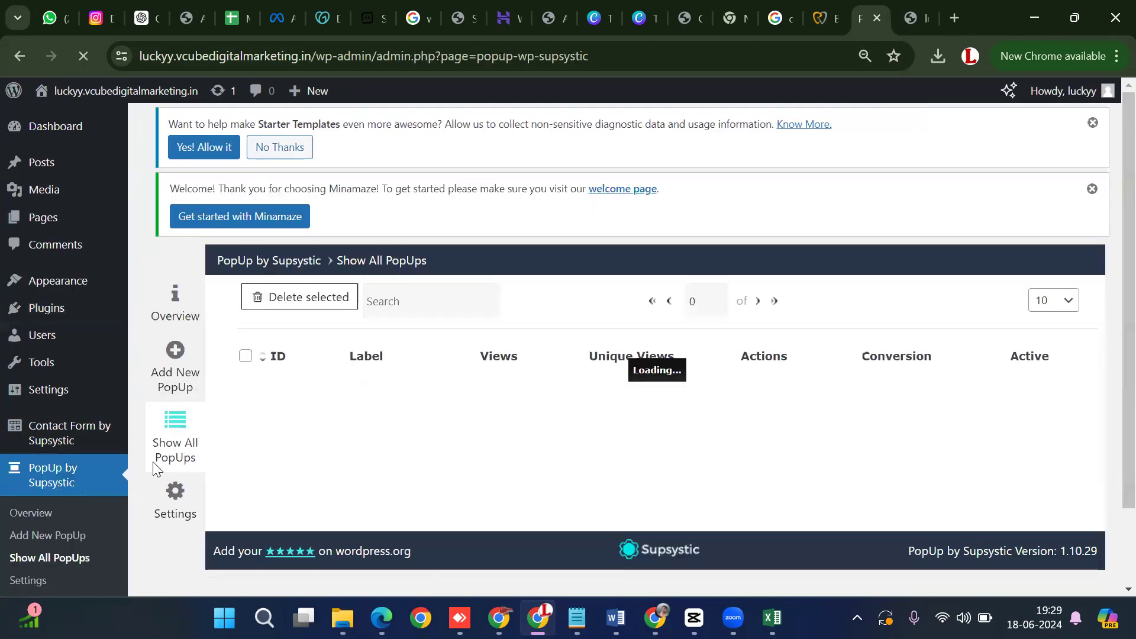
scroll(553, 403, down, 2)
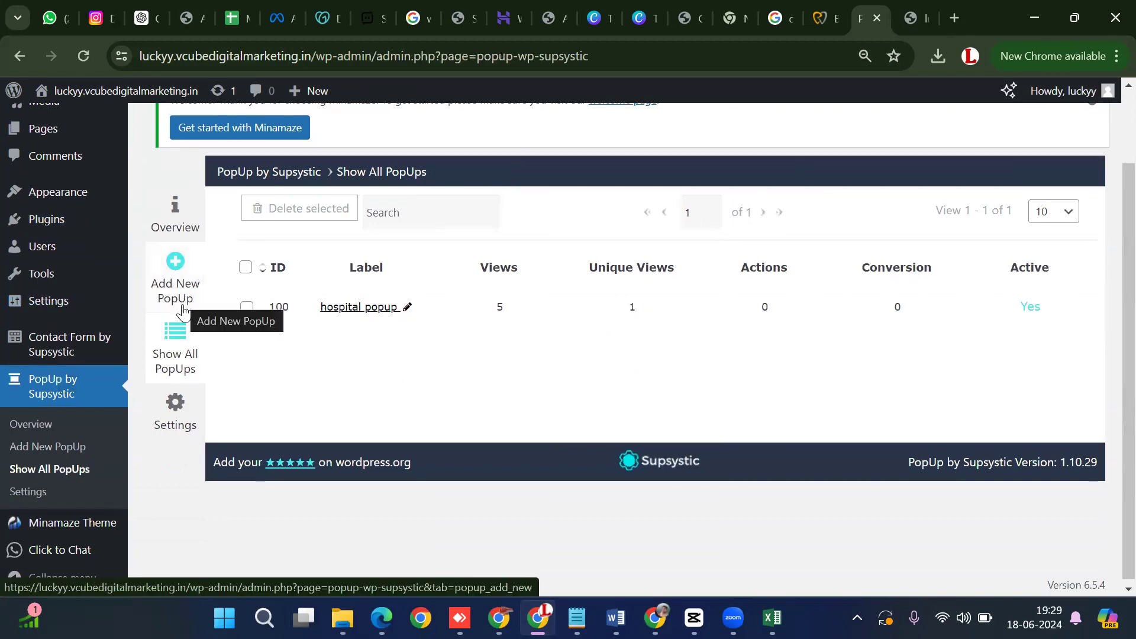
click(179, 291)
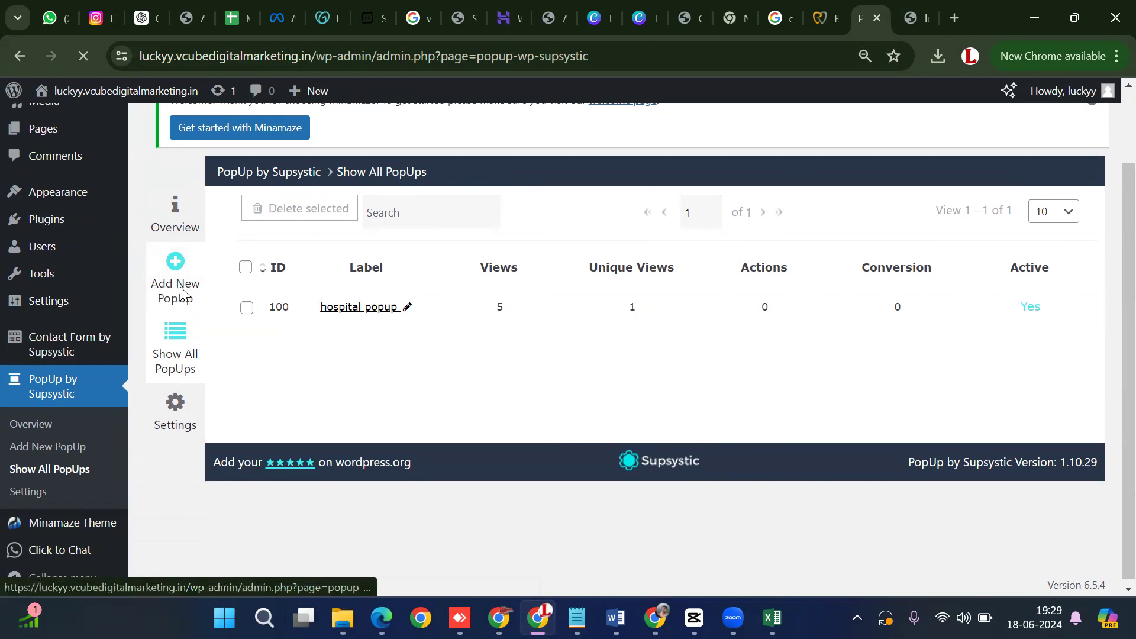
scroll(816, 397, down, 3)
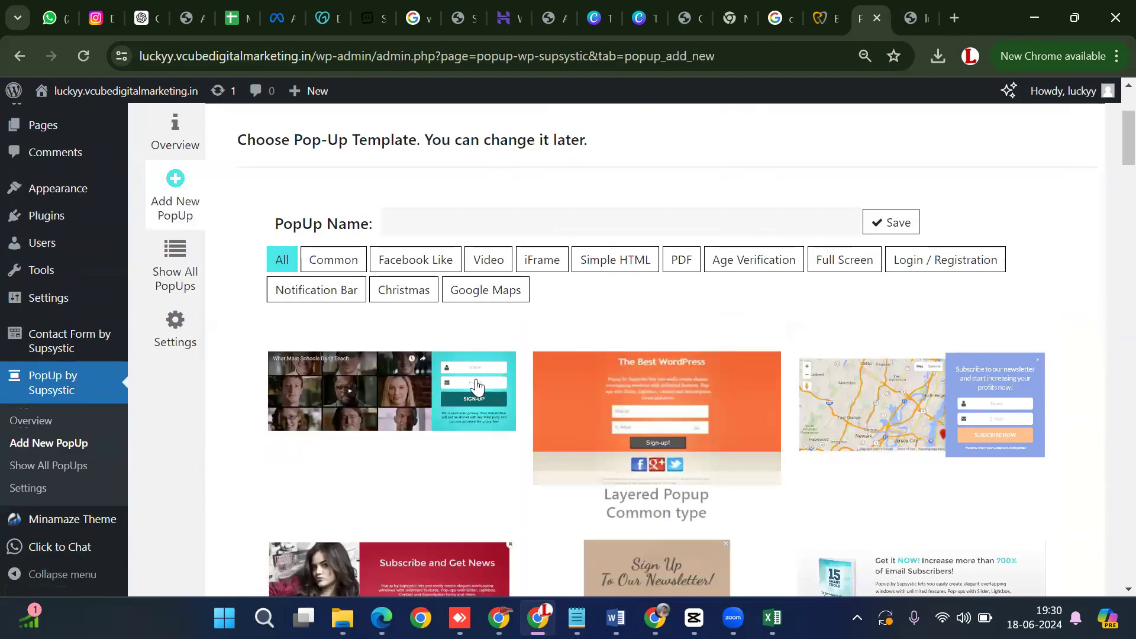
scroll(791, 456, down, 3)
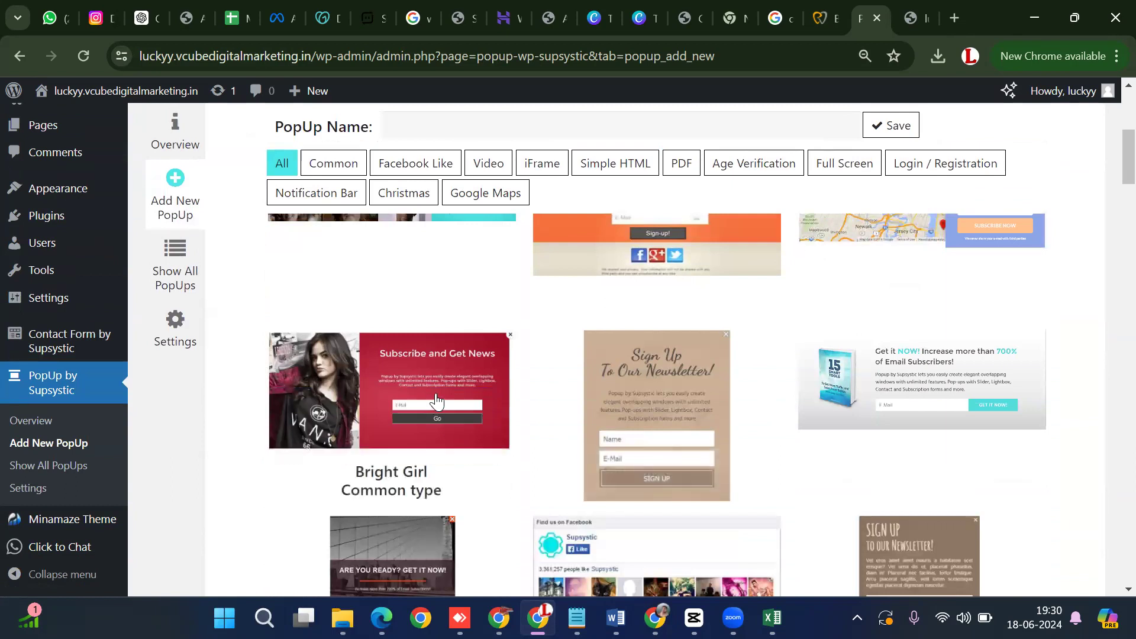
scroll(414, 367, up, 5)
click(386, 314)
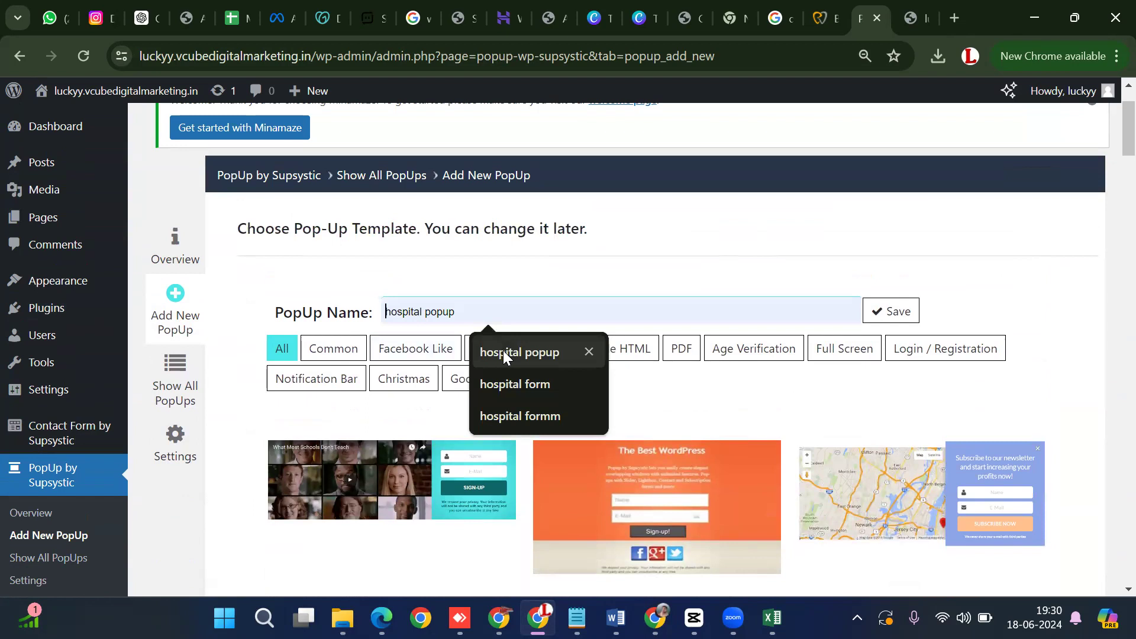
click(503, 352)
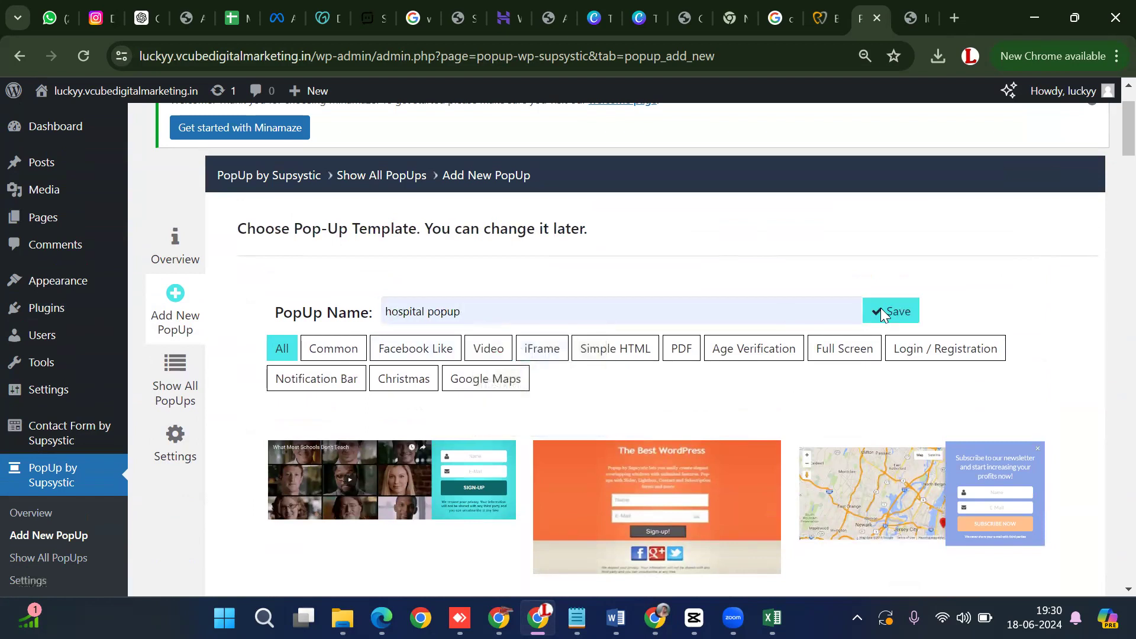
click(882, 314)
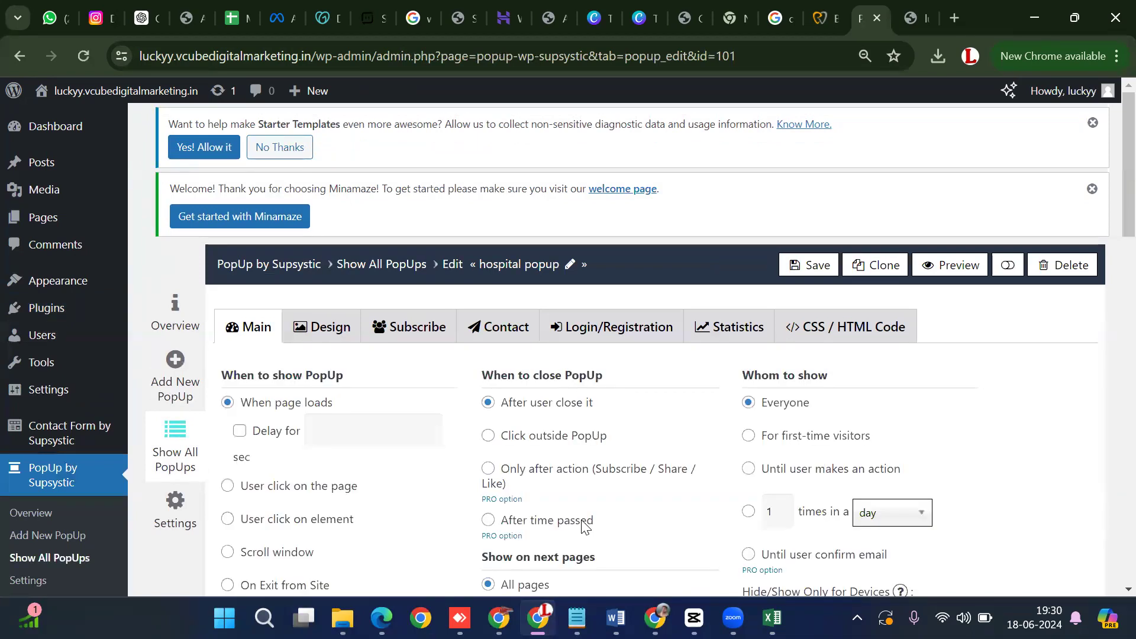
Set the popup to show when the page loads with a delay of 5 seconds.
scroll(466, 438, down, 1)
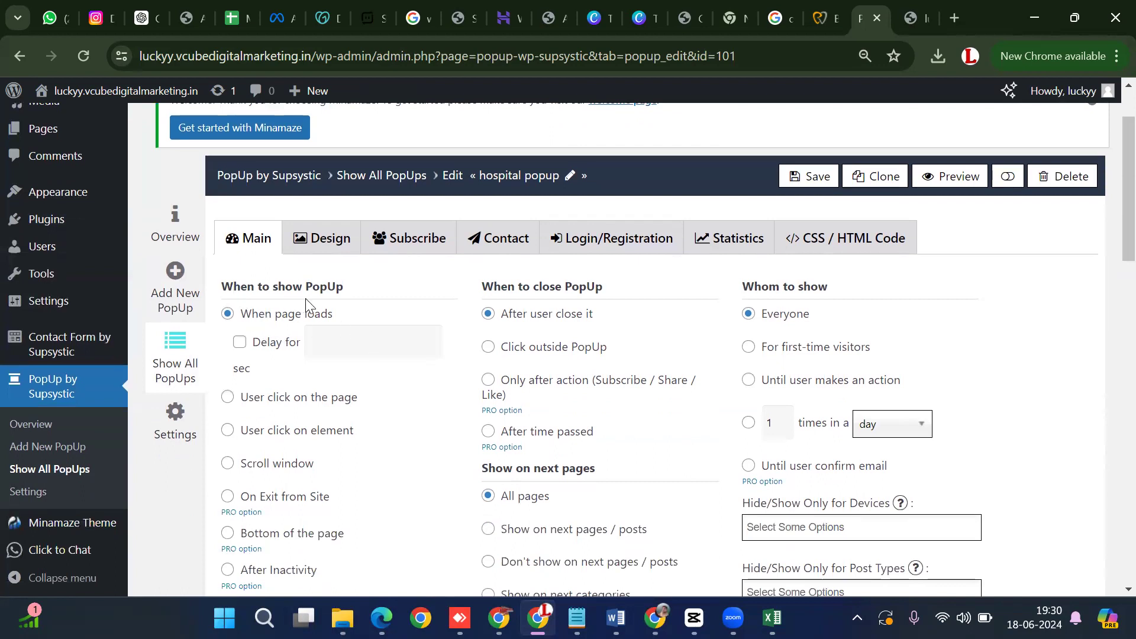
drag(222, 286, 355, 294)
click(239, 342)
click(329, 339)
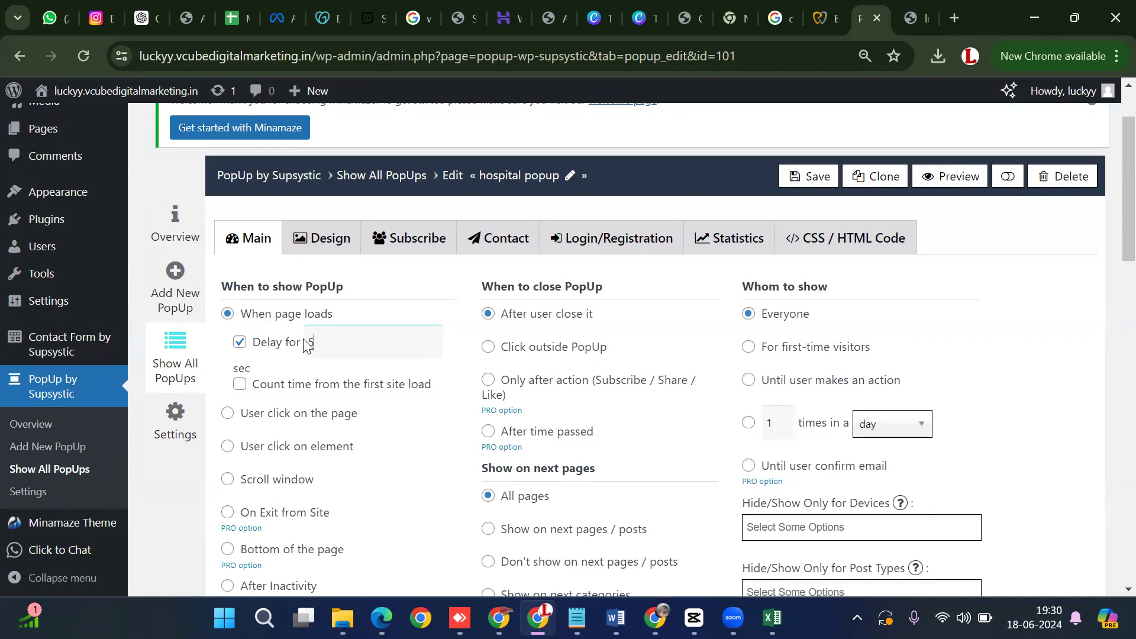
Set Background 3 in the popup's design to the media library photo of the man in a black hoodie.
click(330, 249)
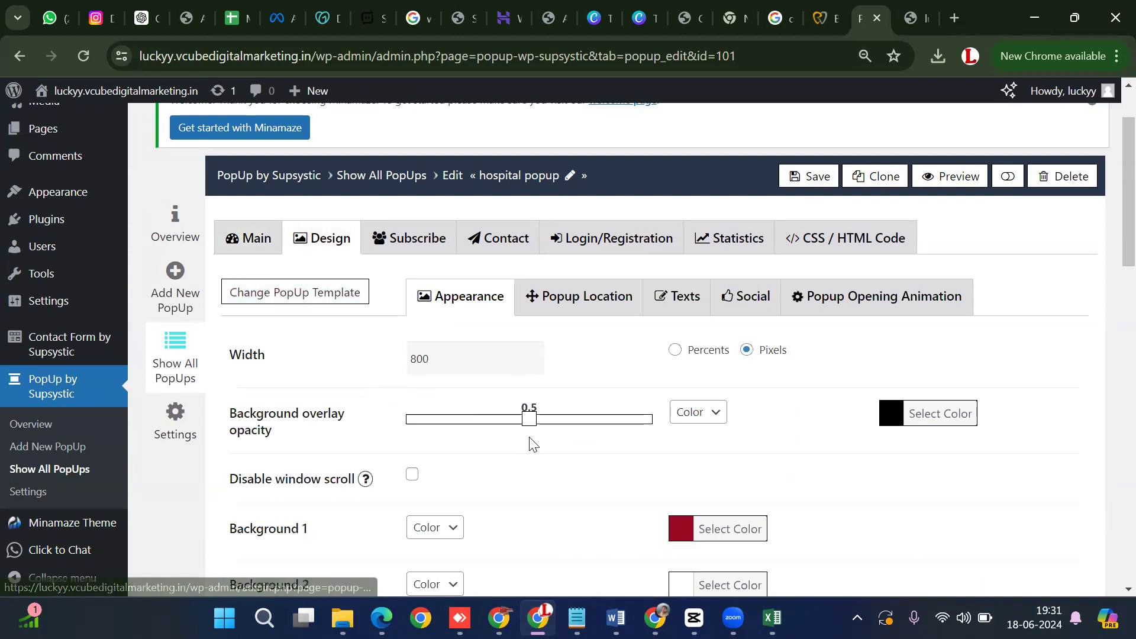
scroll(592, 421, down, 4)
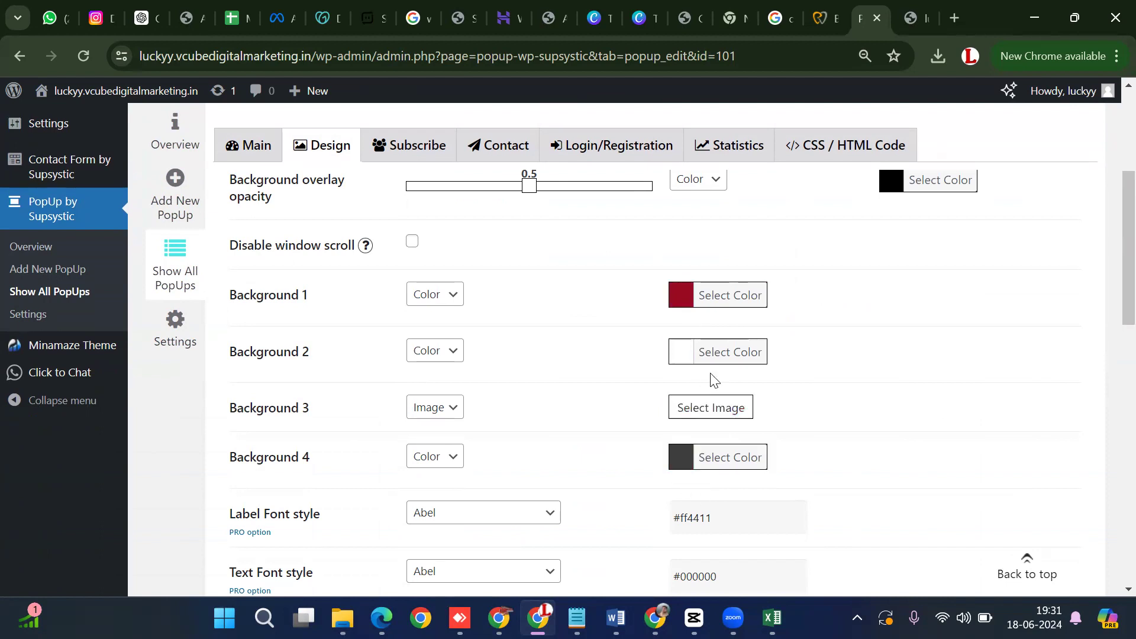
click(712, 419)
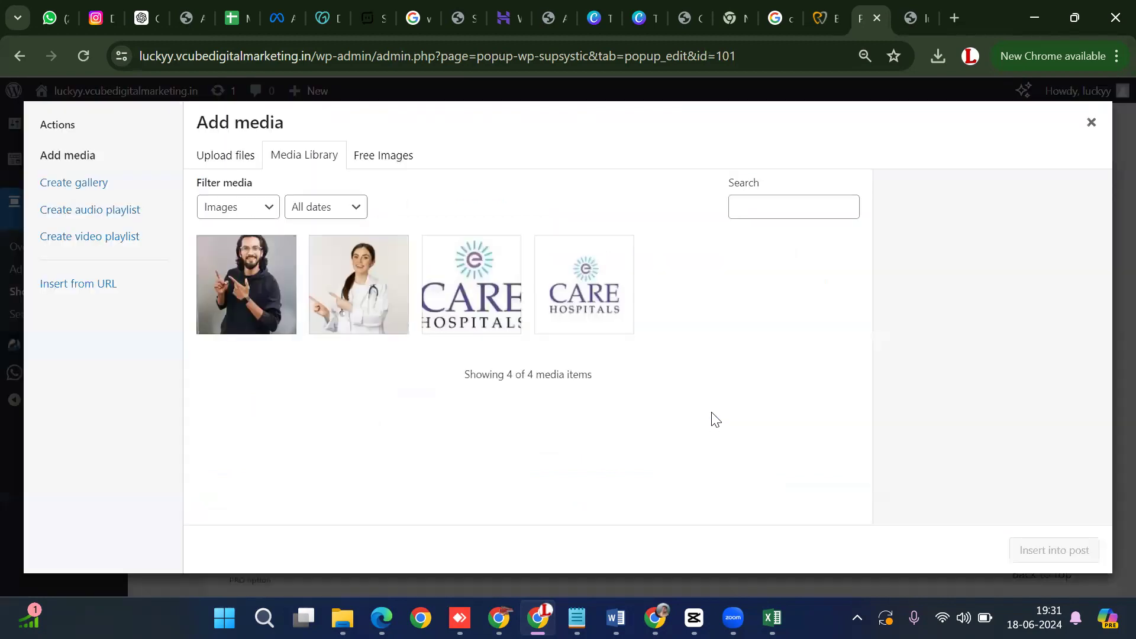
click(261, 285)
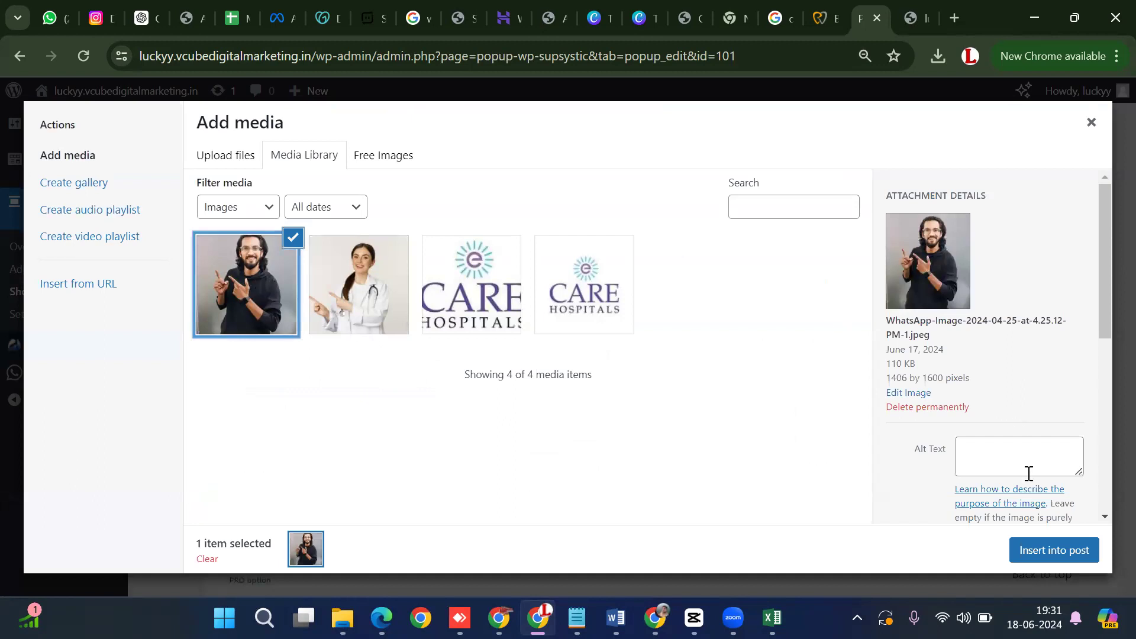
click(1039, 553)
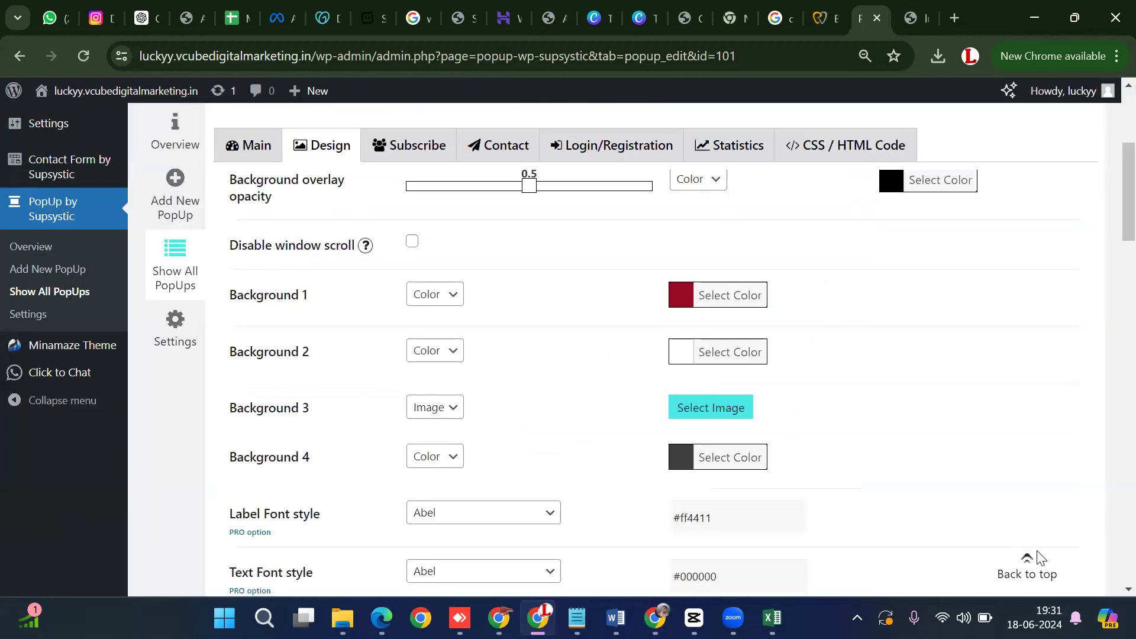
Replace the popup's text block with "WELCOME TO MY WEBSITE . TO GET THE EXCITING OFFERS PLEASE ADD YOUR EMAIL WILL SHARE YOU DETAILS".
scroll(855, 393, up, 1)
scroll(844, 420, up, 2)
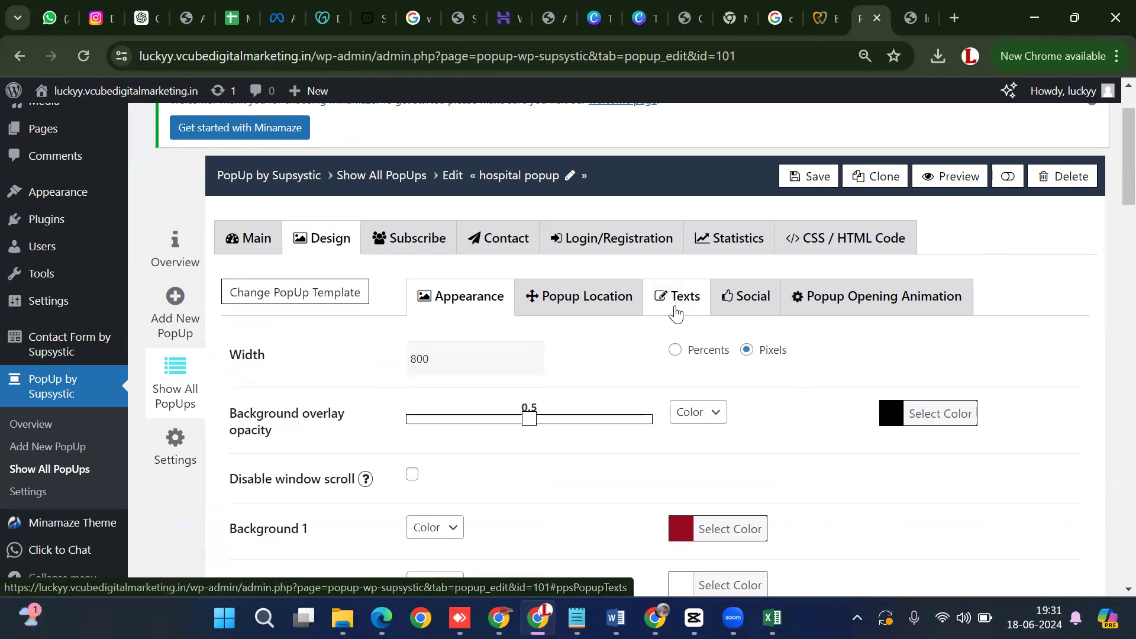
click(680, 311)
scroll(705, 385, down, 2)
drag(243, 348, 434, 382)
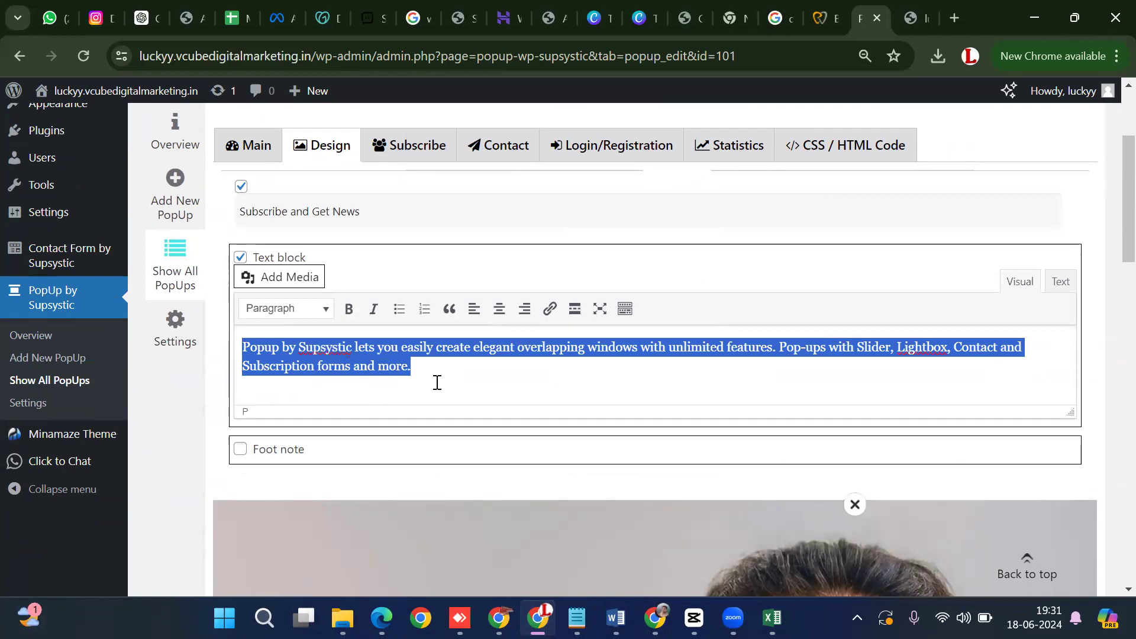
key(BackSpace)
text(WE)
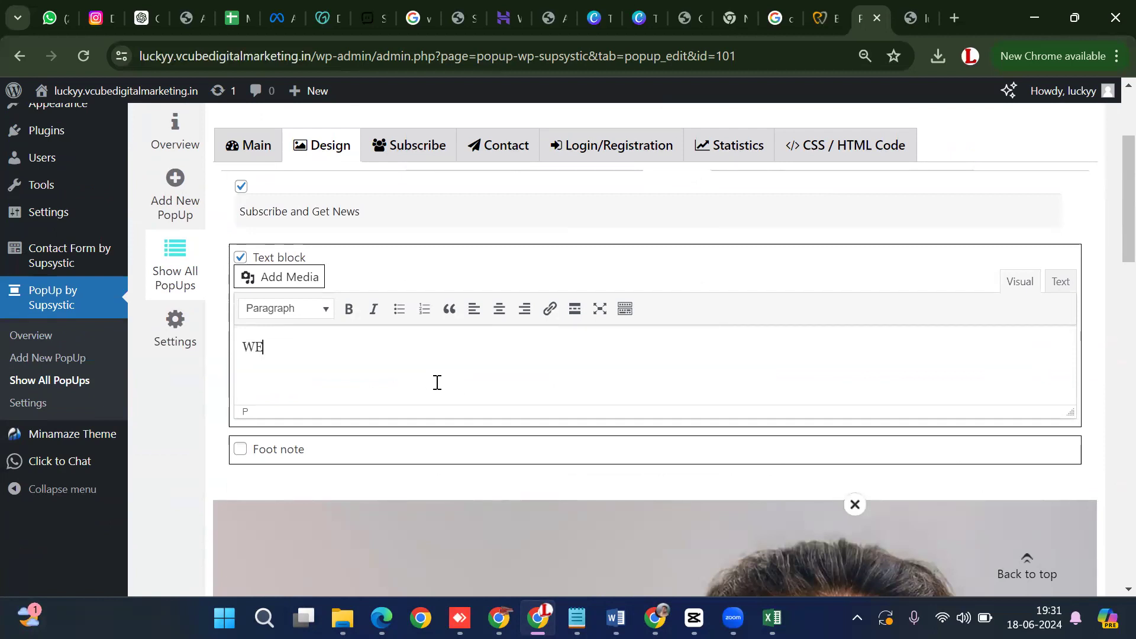
text(LCOME TO MY WE)
text(BS)
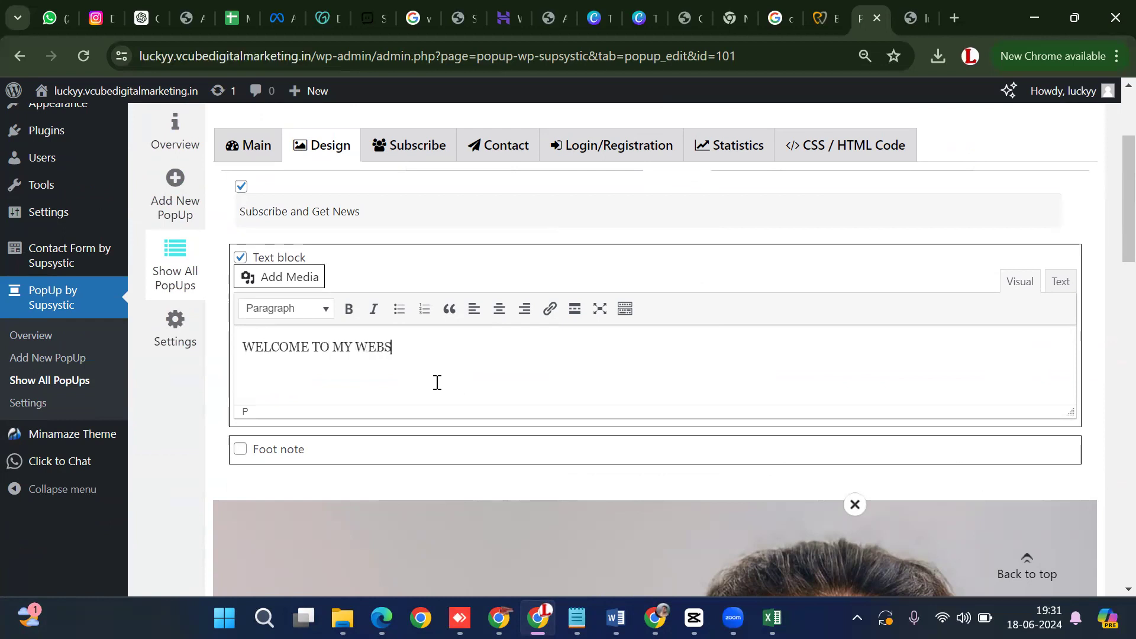
text(ITE  . TO GET THE EXCITING OFFERS PLEASE ADD YOUR EMAIL WILL SHARE YOU DETAILS)
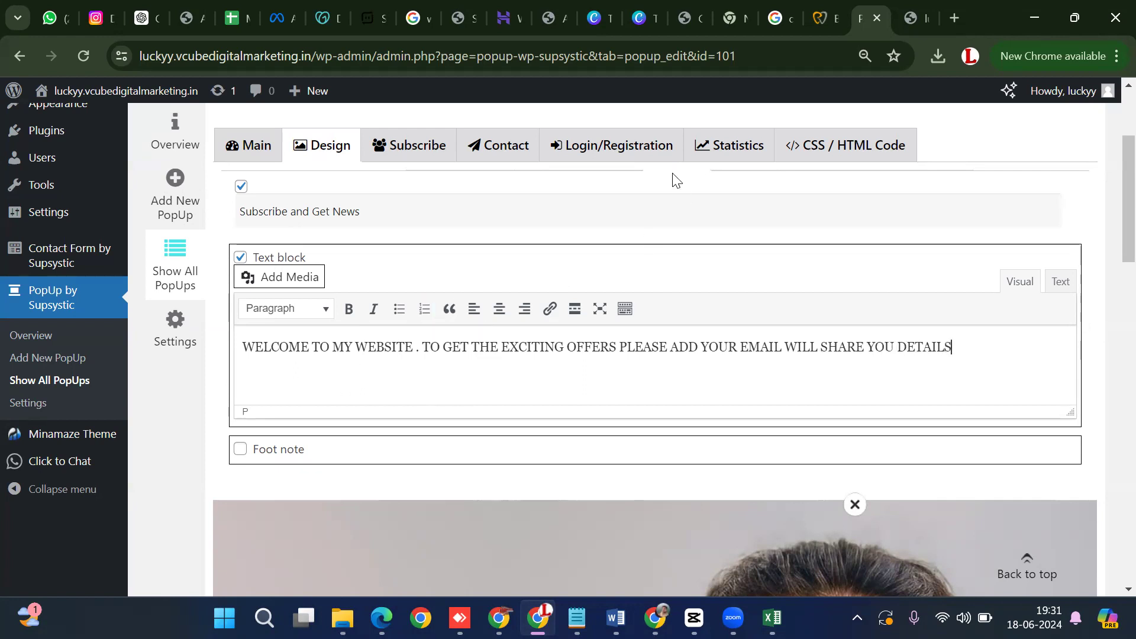
Check the edited text block and the popup preview, and save the hospital popup.
scroll(487, 361, up, 3)
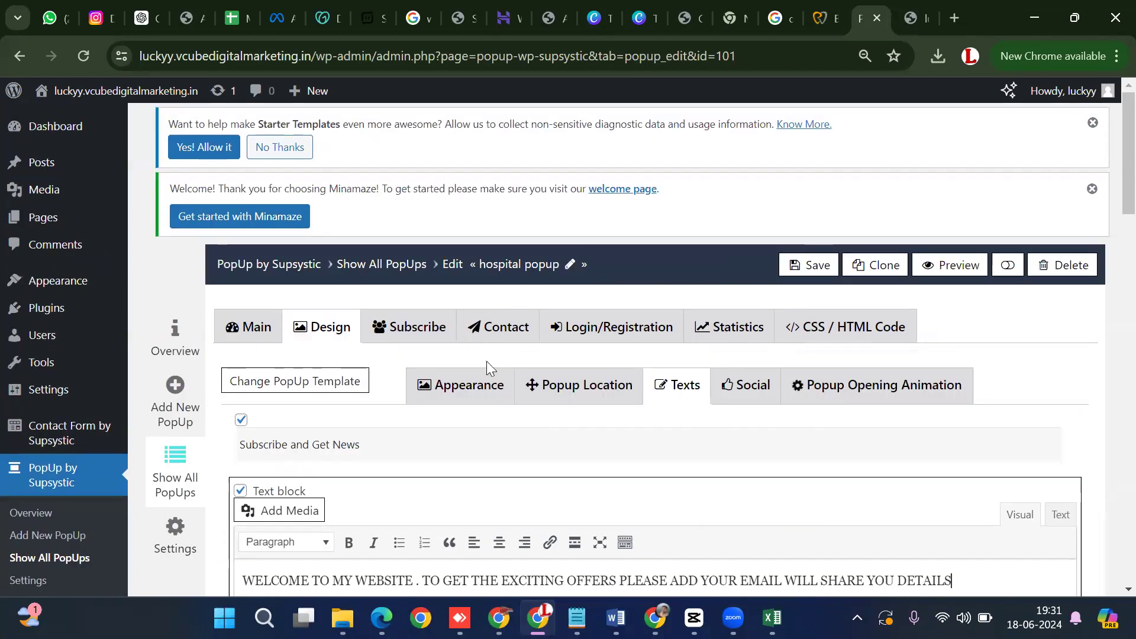
scroll(560, 439, down, 7)
scroll(559, 439, up, 1)
scroll(577, 444, down, 1)
scroll(613, 464, up, 2)
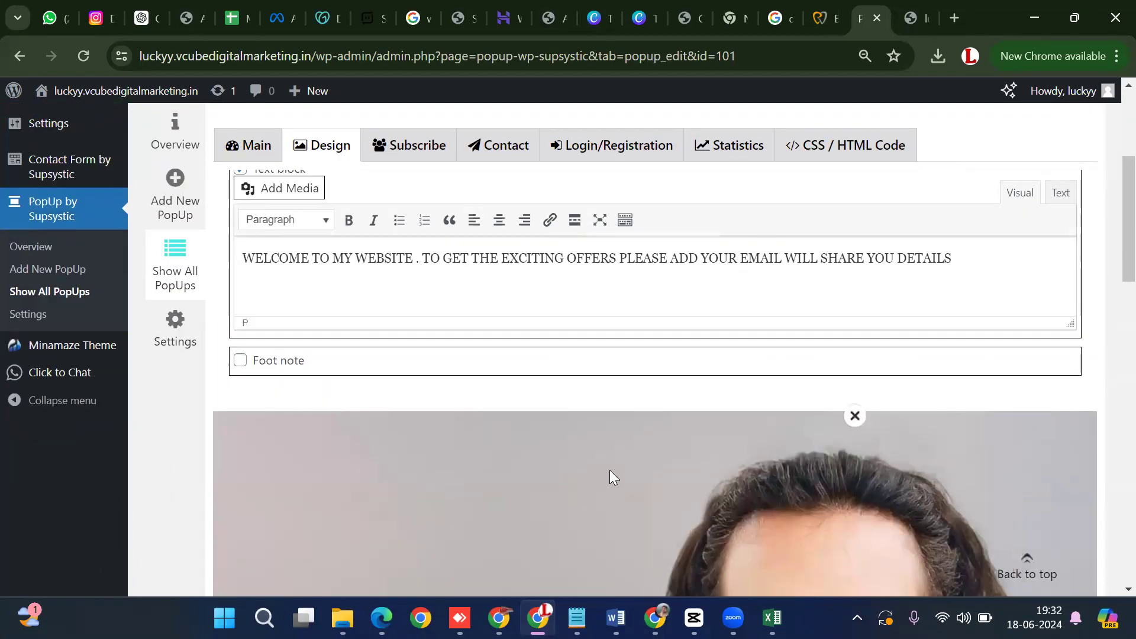
scroll(610, 470, up, 4)
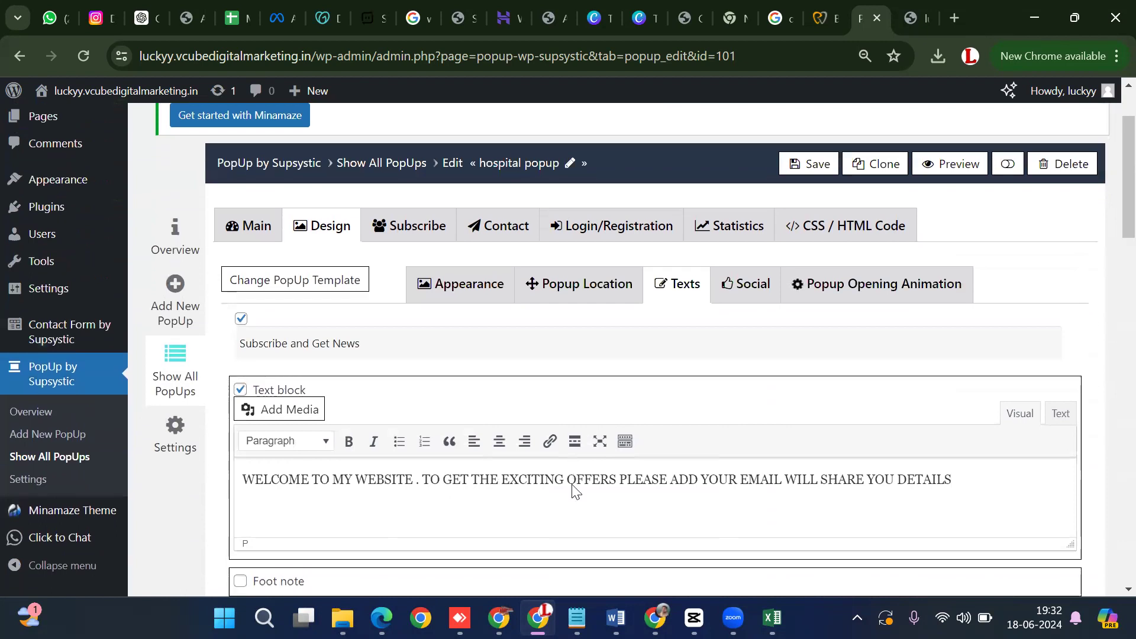
scroll(572, 489, down, 2)
scroll(572, 482, up, 4)
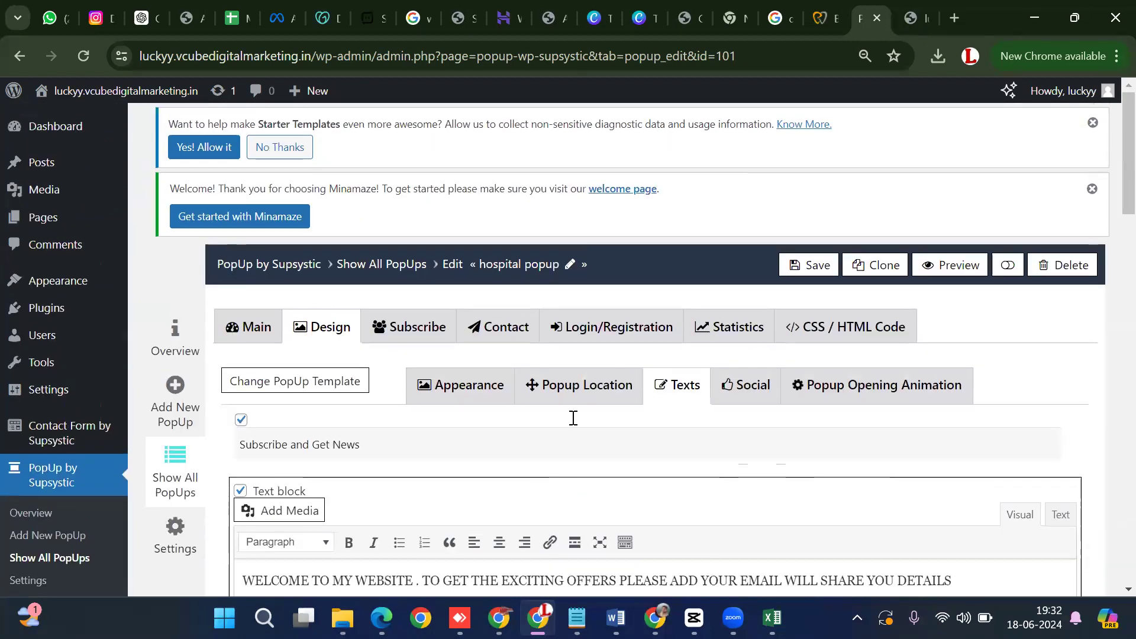
click(818, 272)
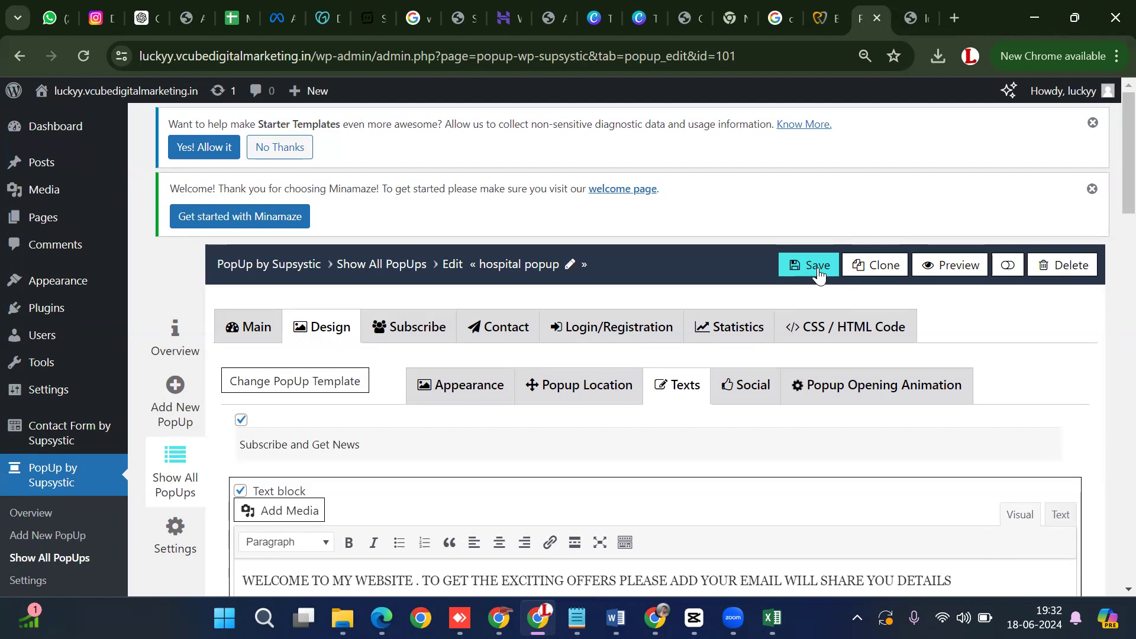
Check the popup on the site's home page, close it, look through the page and minimise the browser window.
click(907, 7)
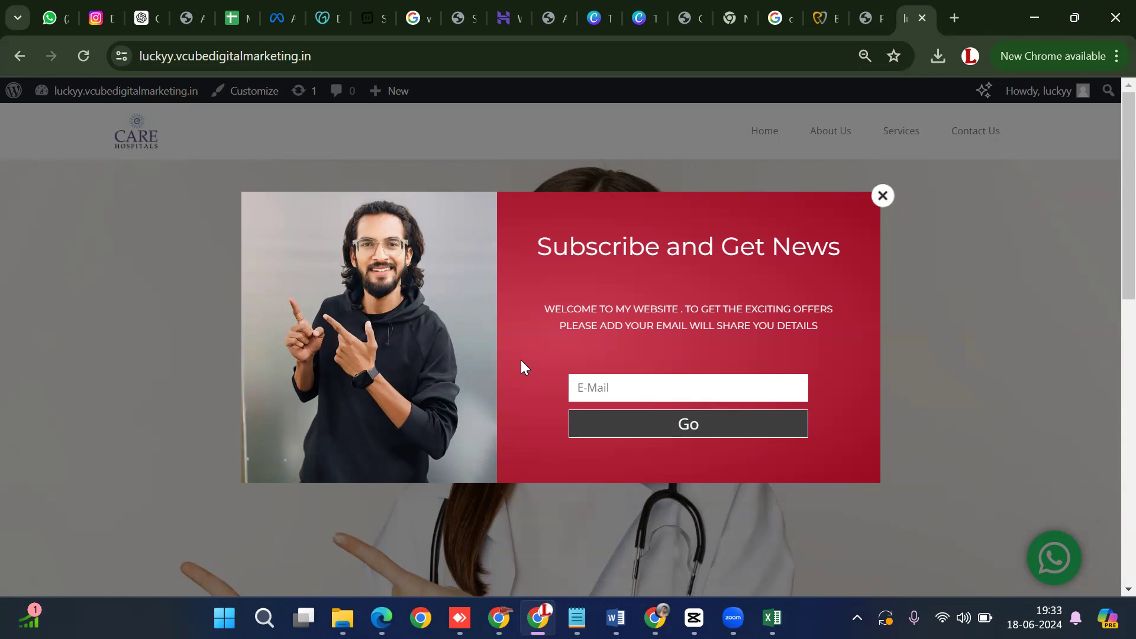
click(883, 196)
click(883, 196)
scroll(853, 438, down, 3)
scroll(843, 473, up, 3)
scroll(843, 473, down, 6)
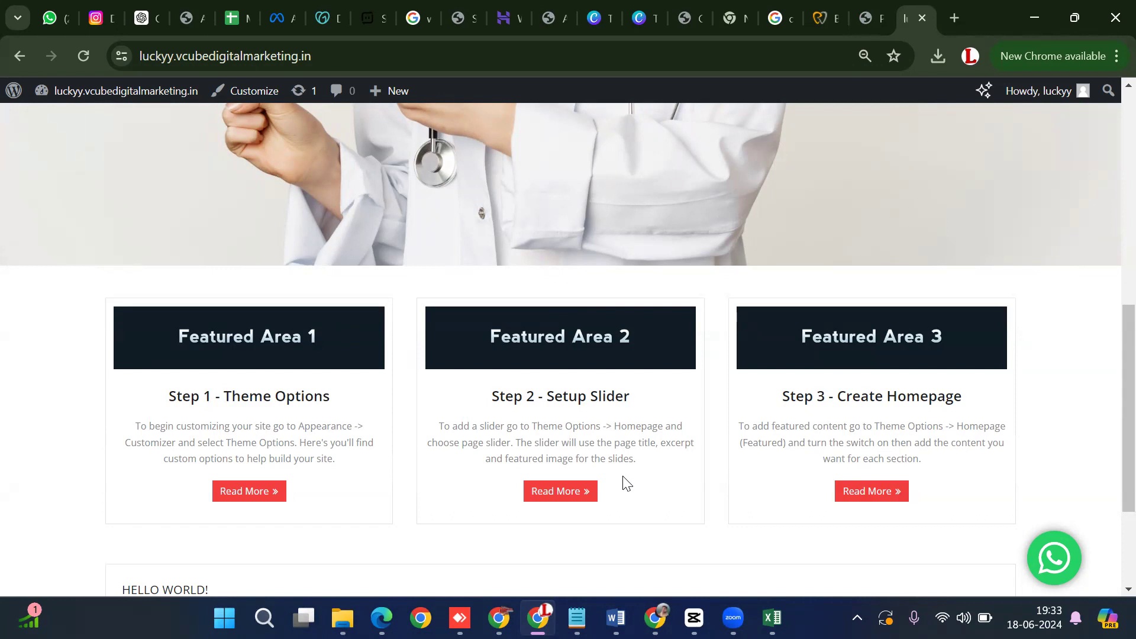
click(1030, 23)
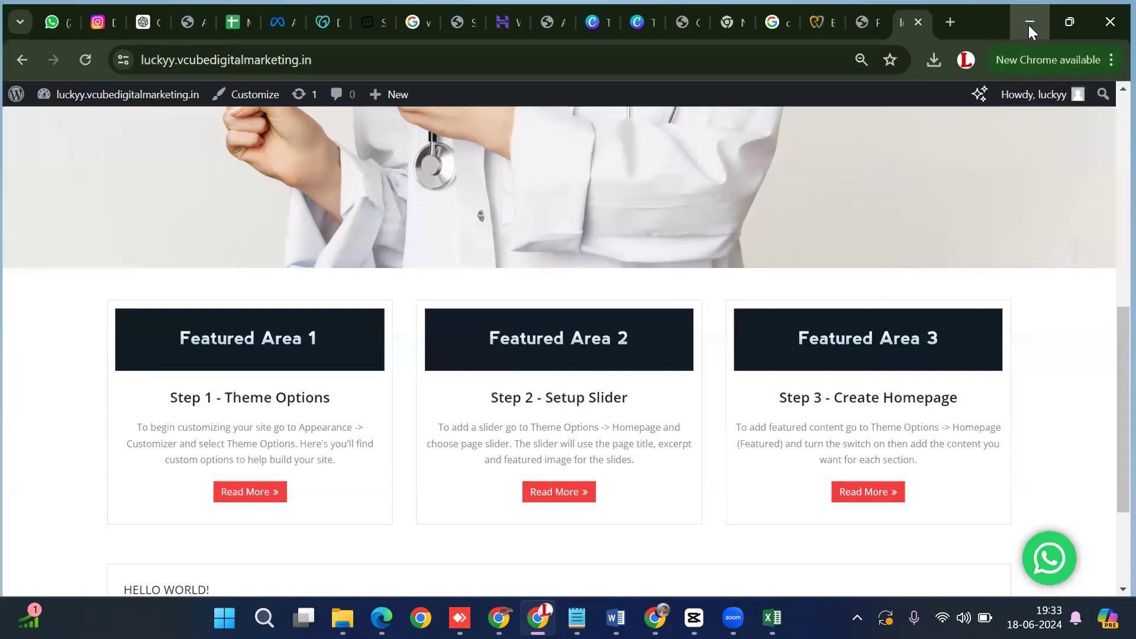